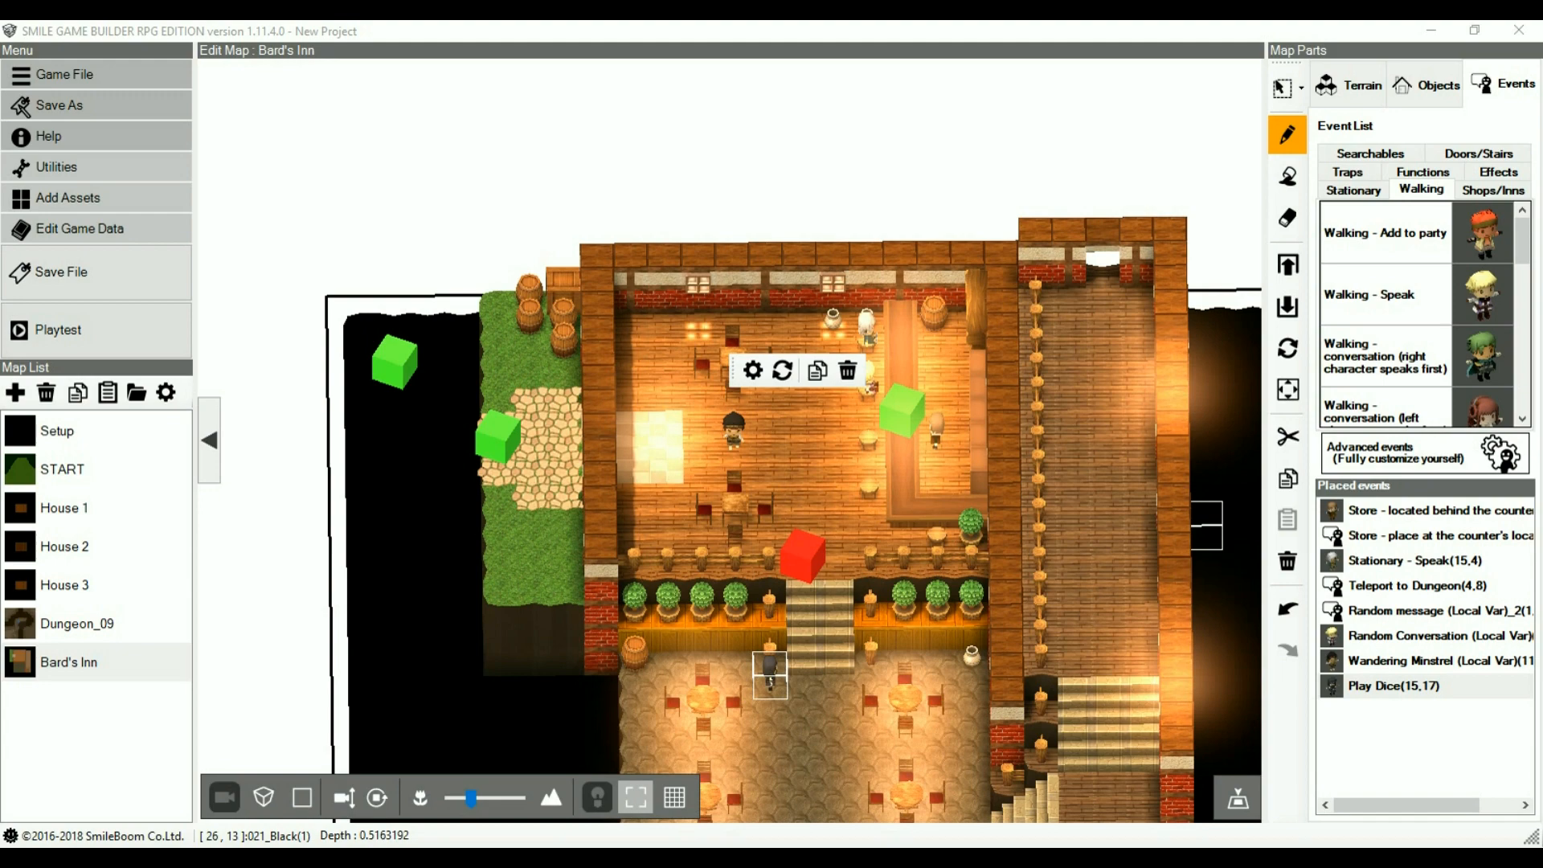
Step: Open the Random message (Local Var)_2 event and view the local variables offered by a Variable box command, without adding the command
left_click(1334, 610)
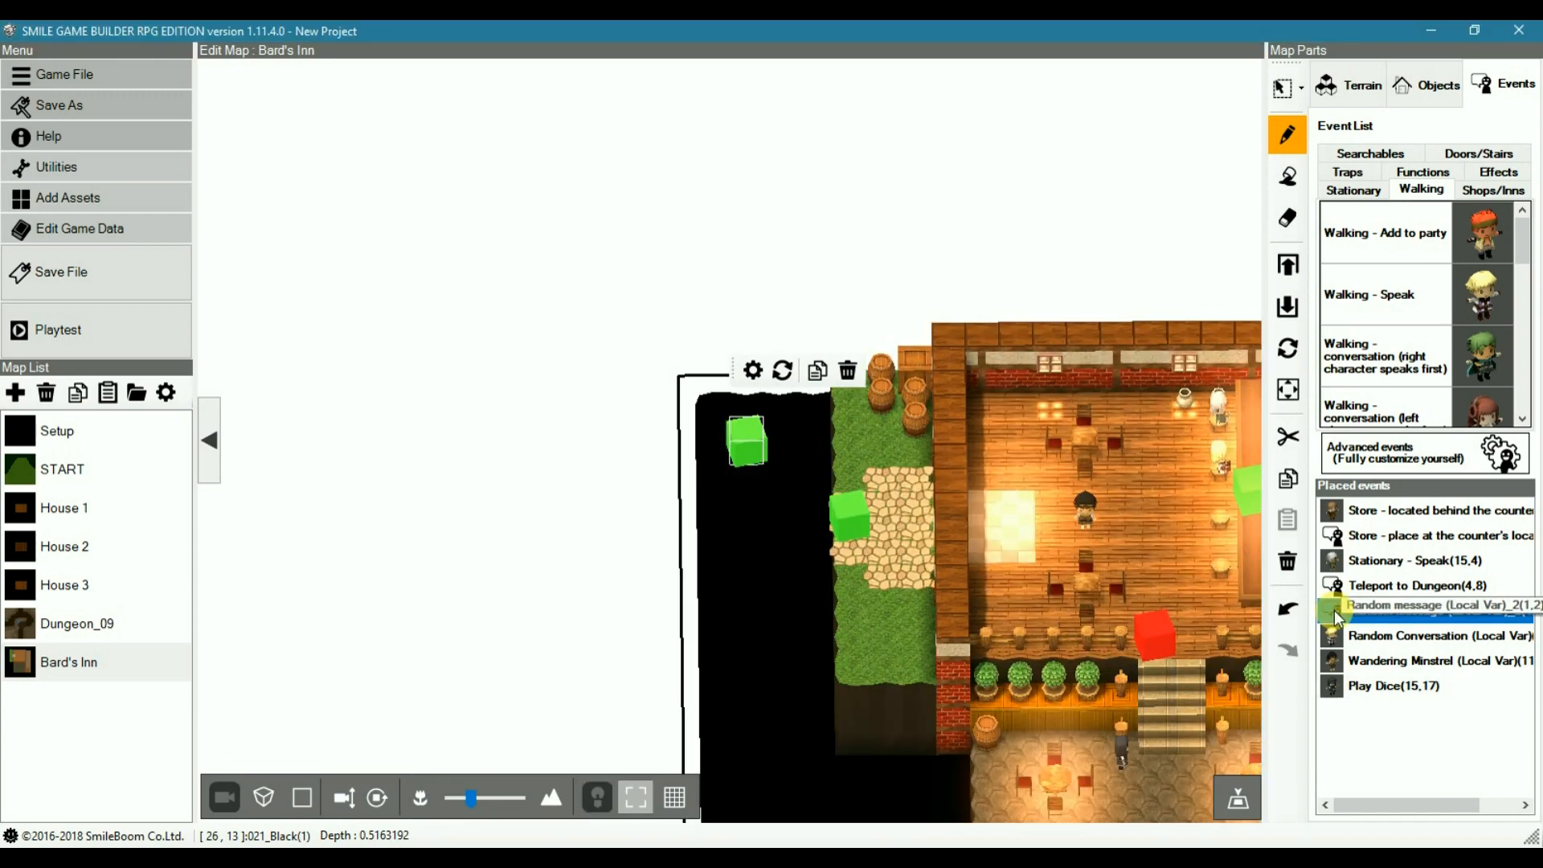
double_click(1334, 610)
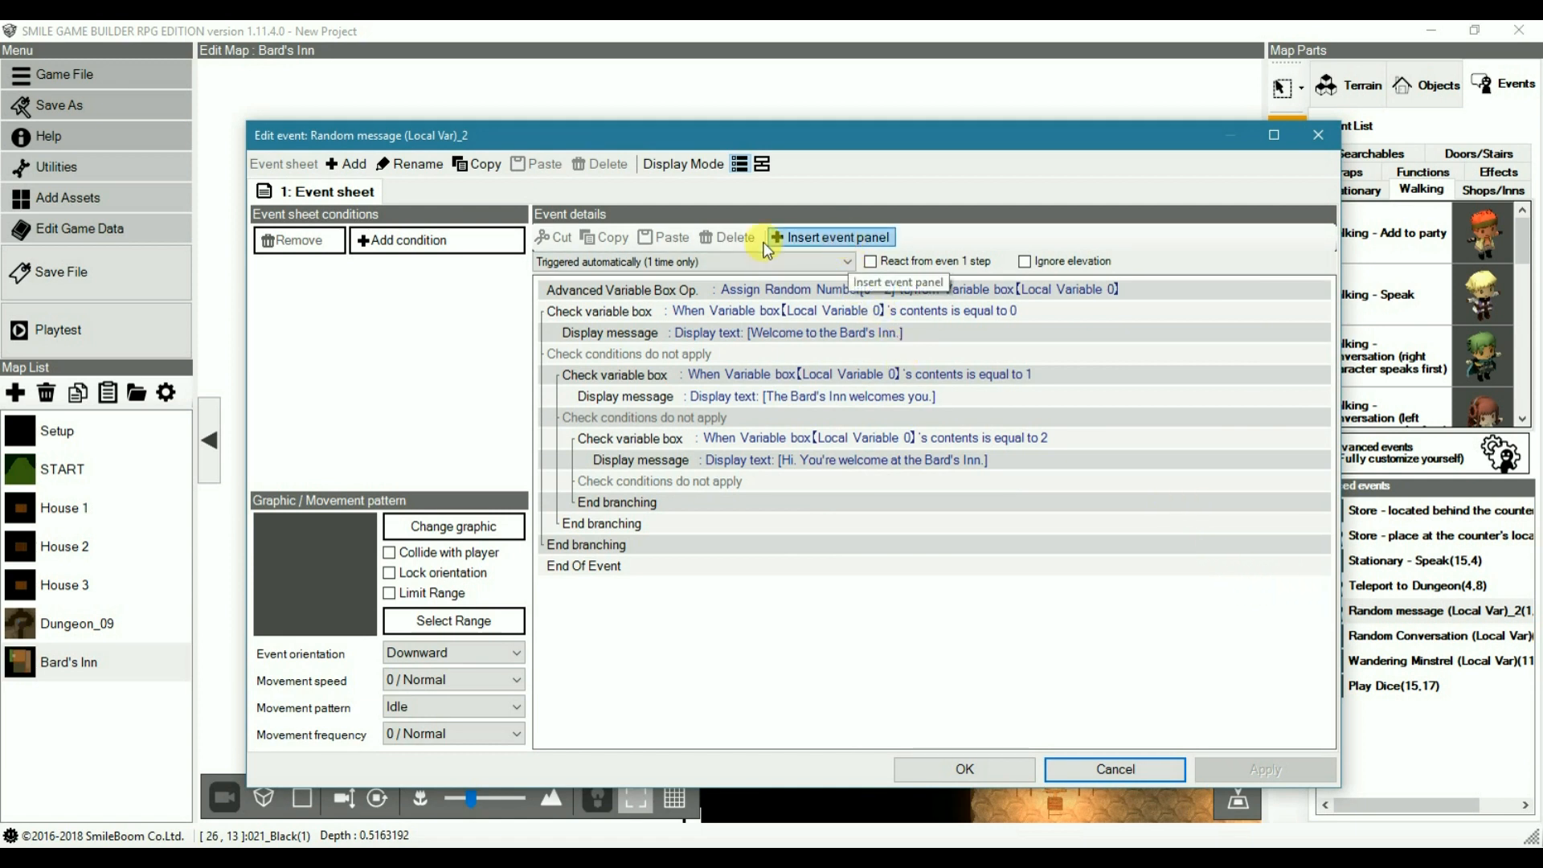
left_click(406, 240)
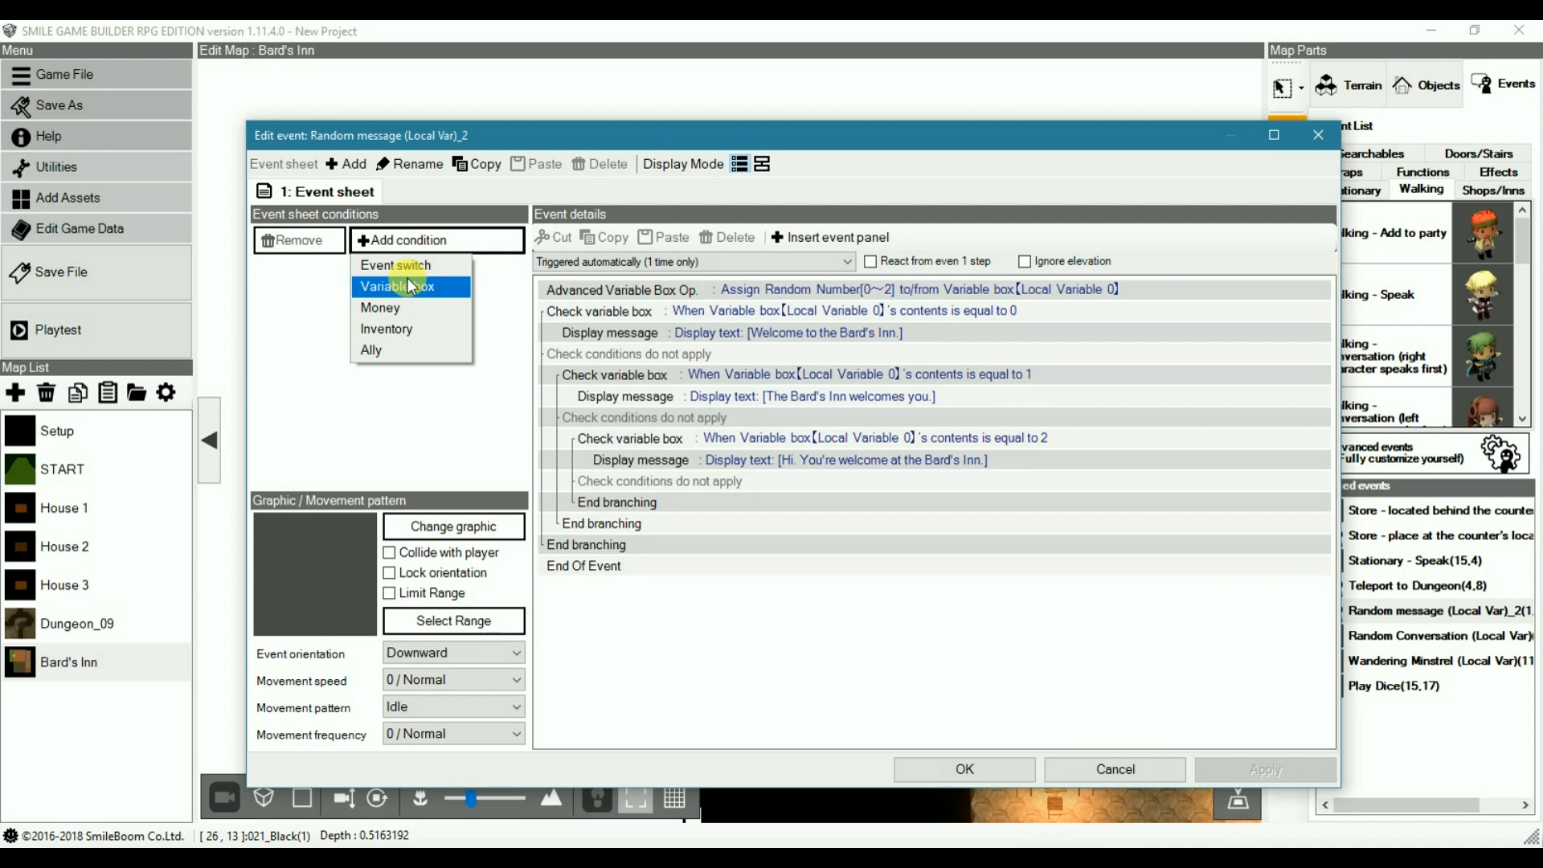
left_click(794, 236)
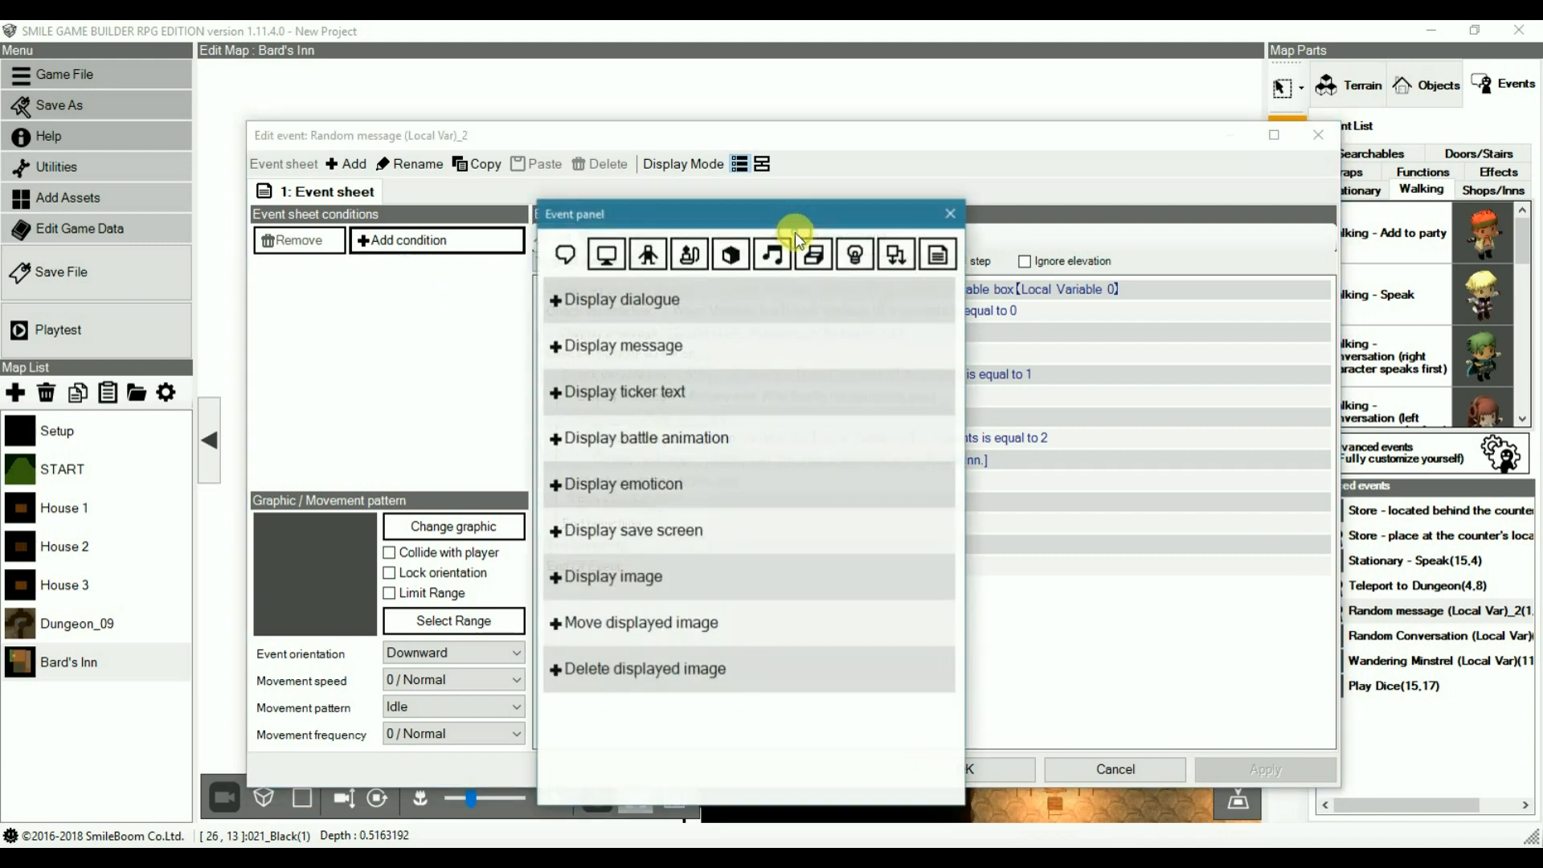
left_click(813, 255)
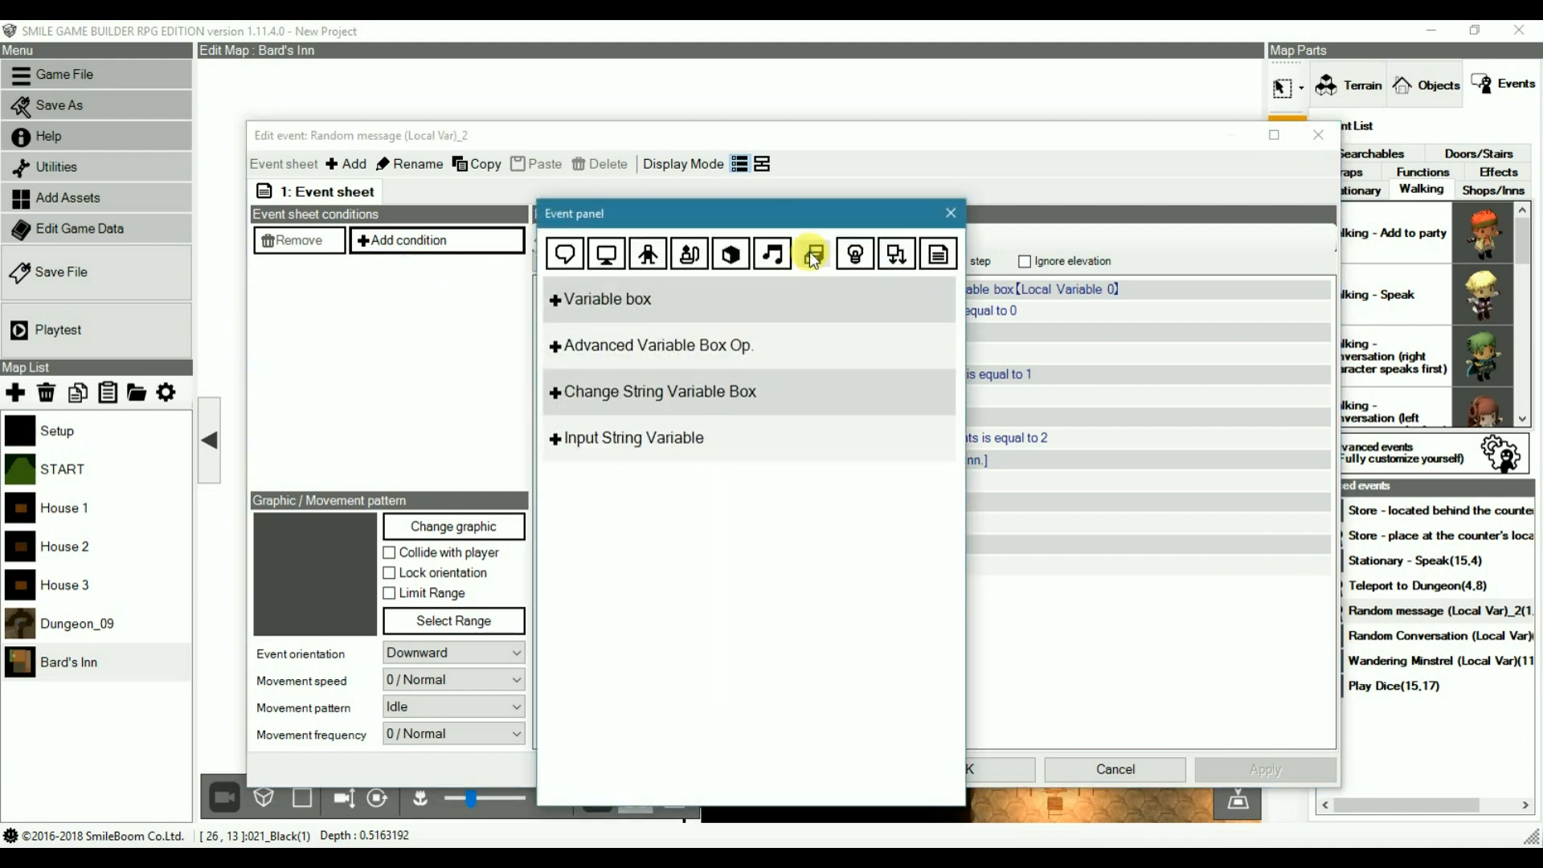
left_click(654, 303)
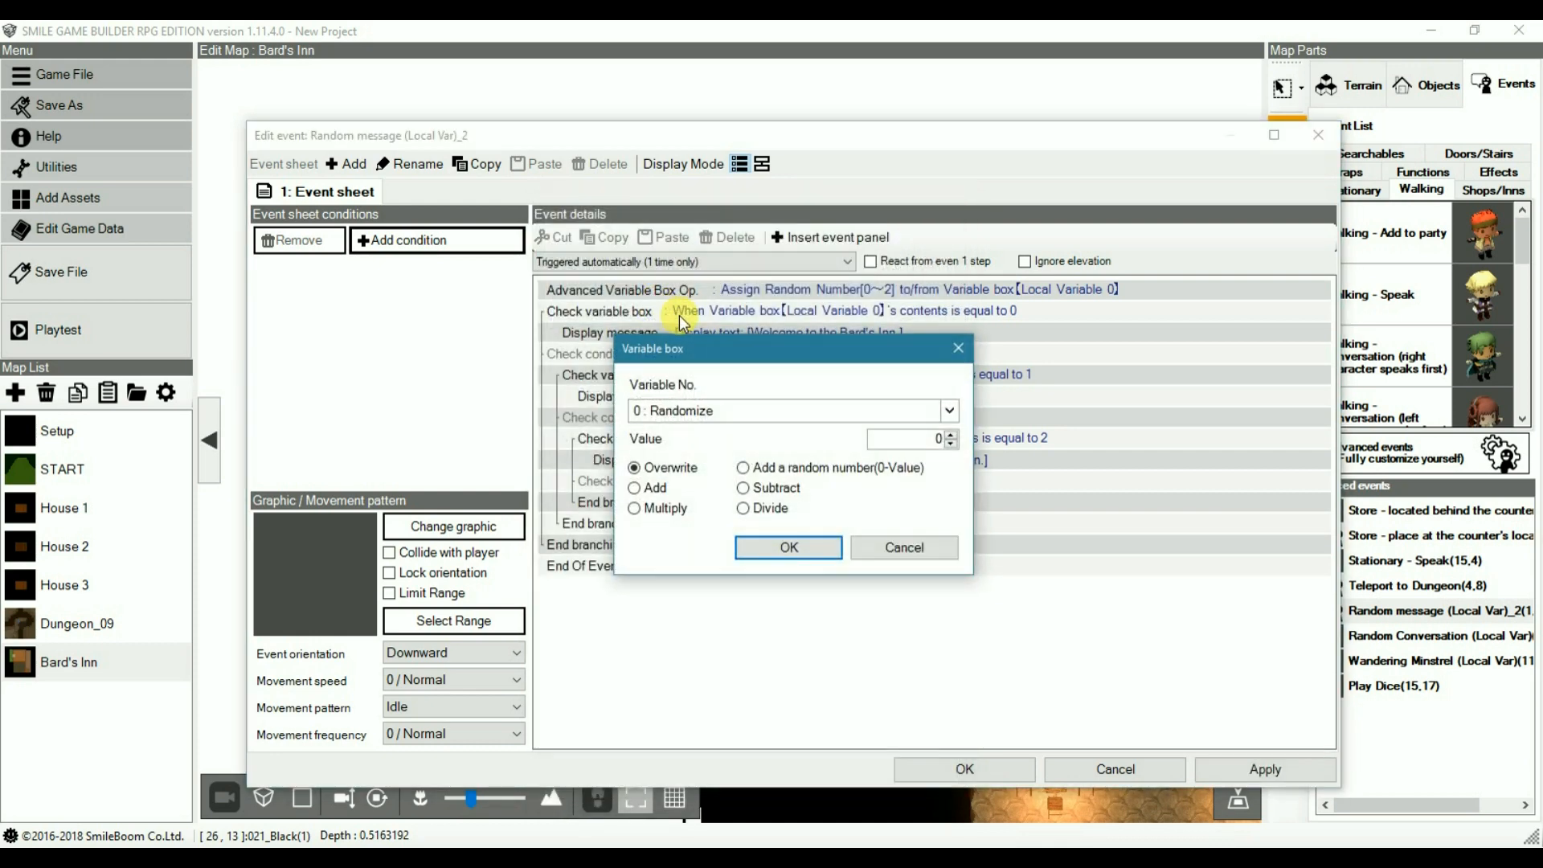
left_click(746, 415)
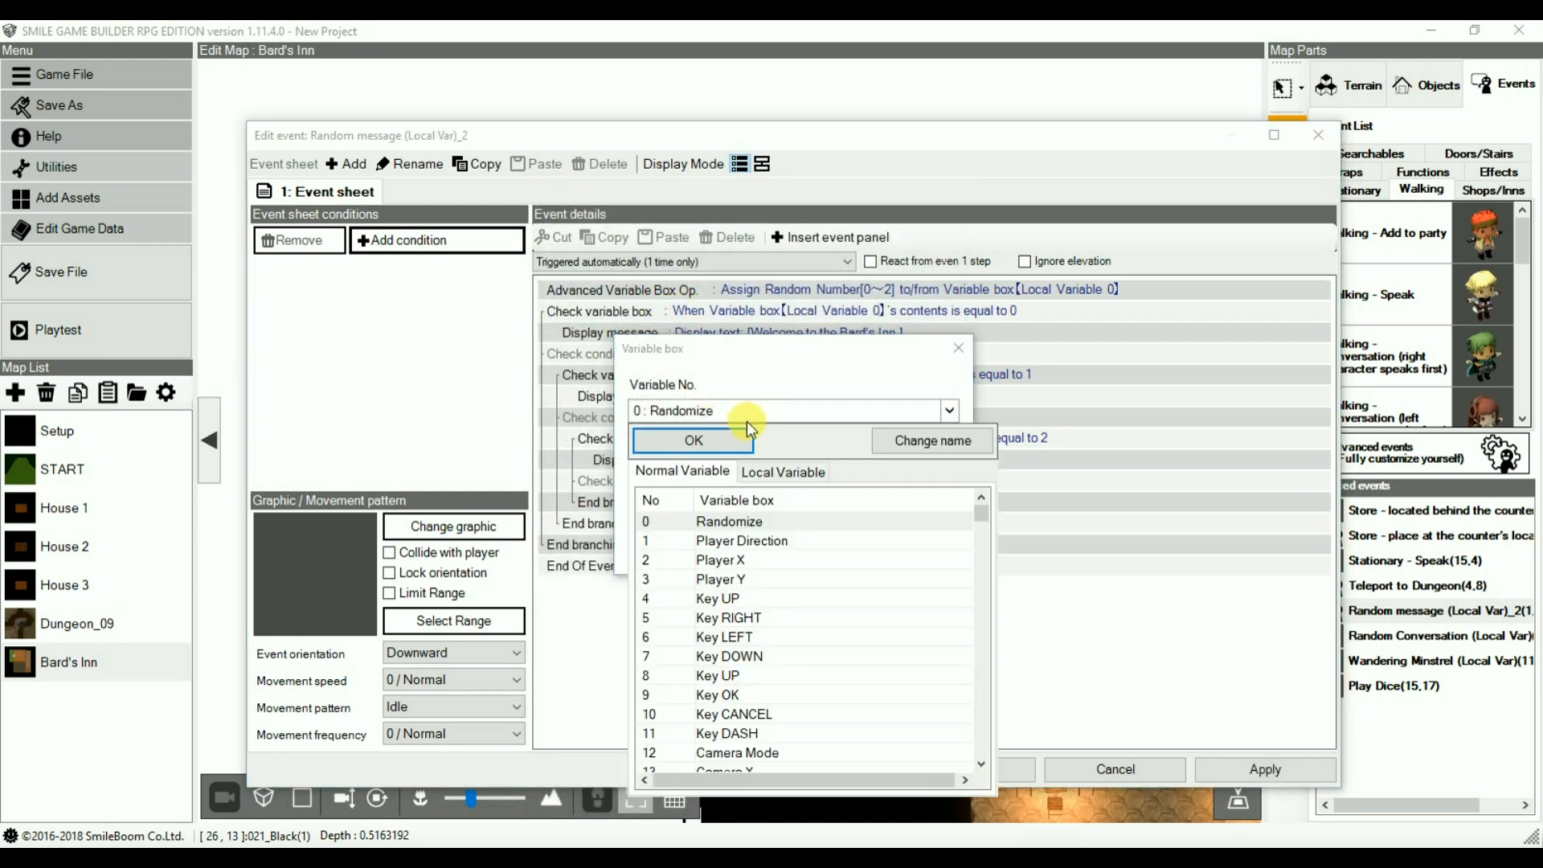
left_click(786, 472)
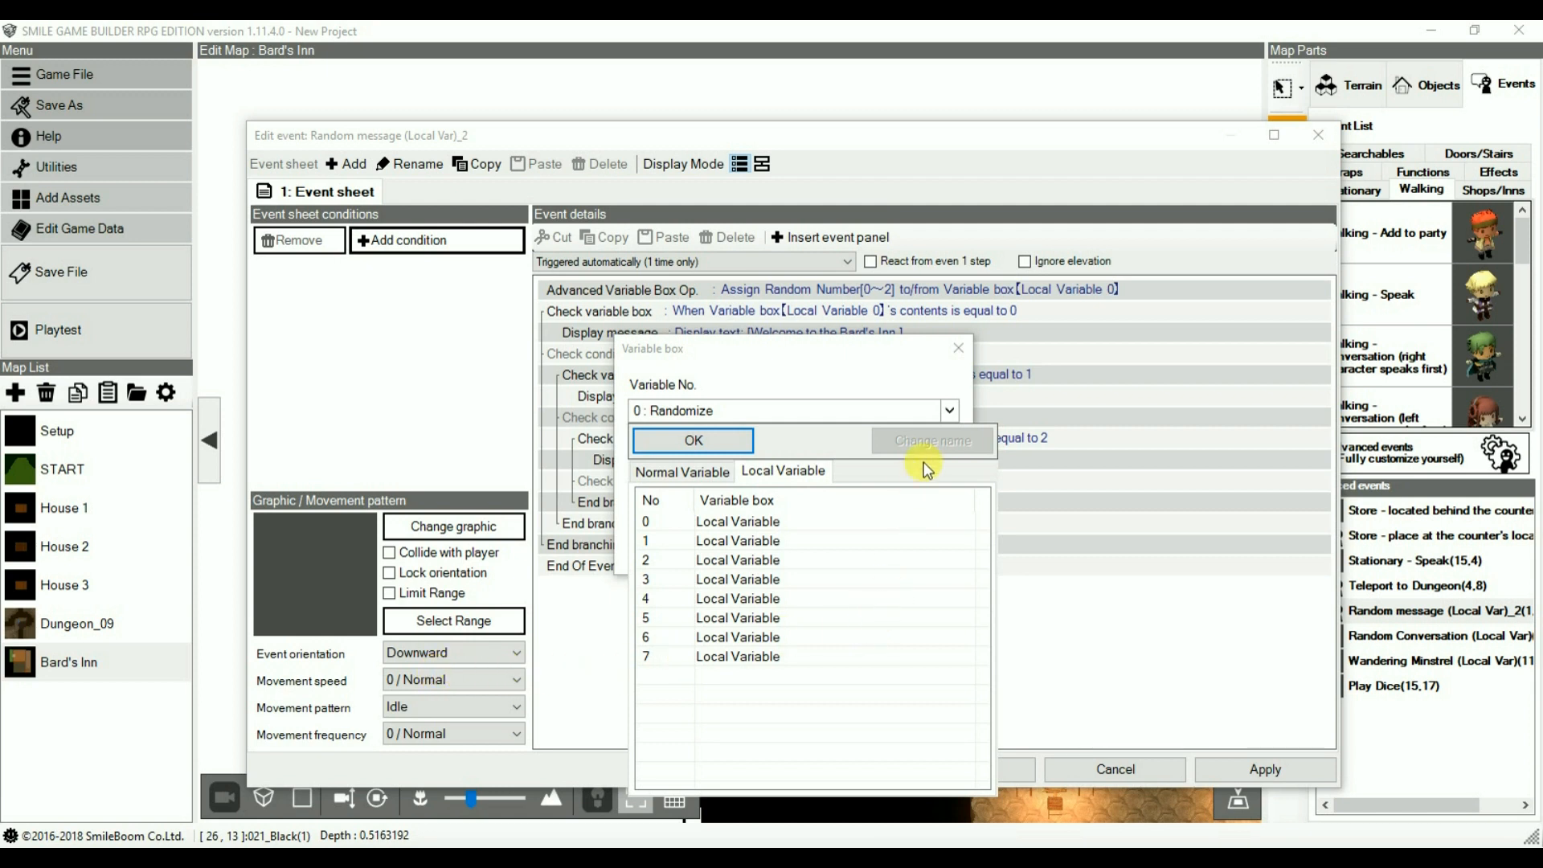
left_click(818, 359)
left_click(904, 544)
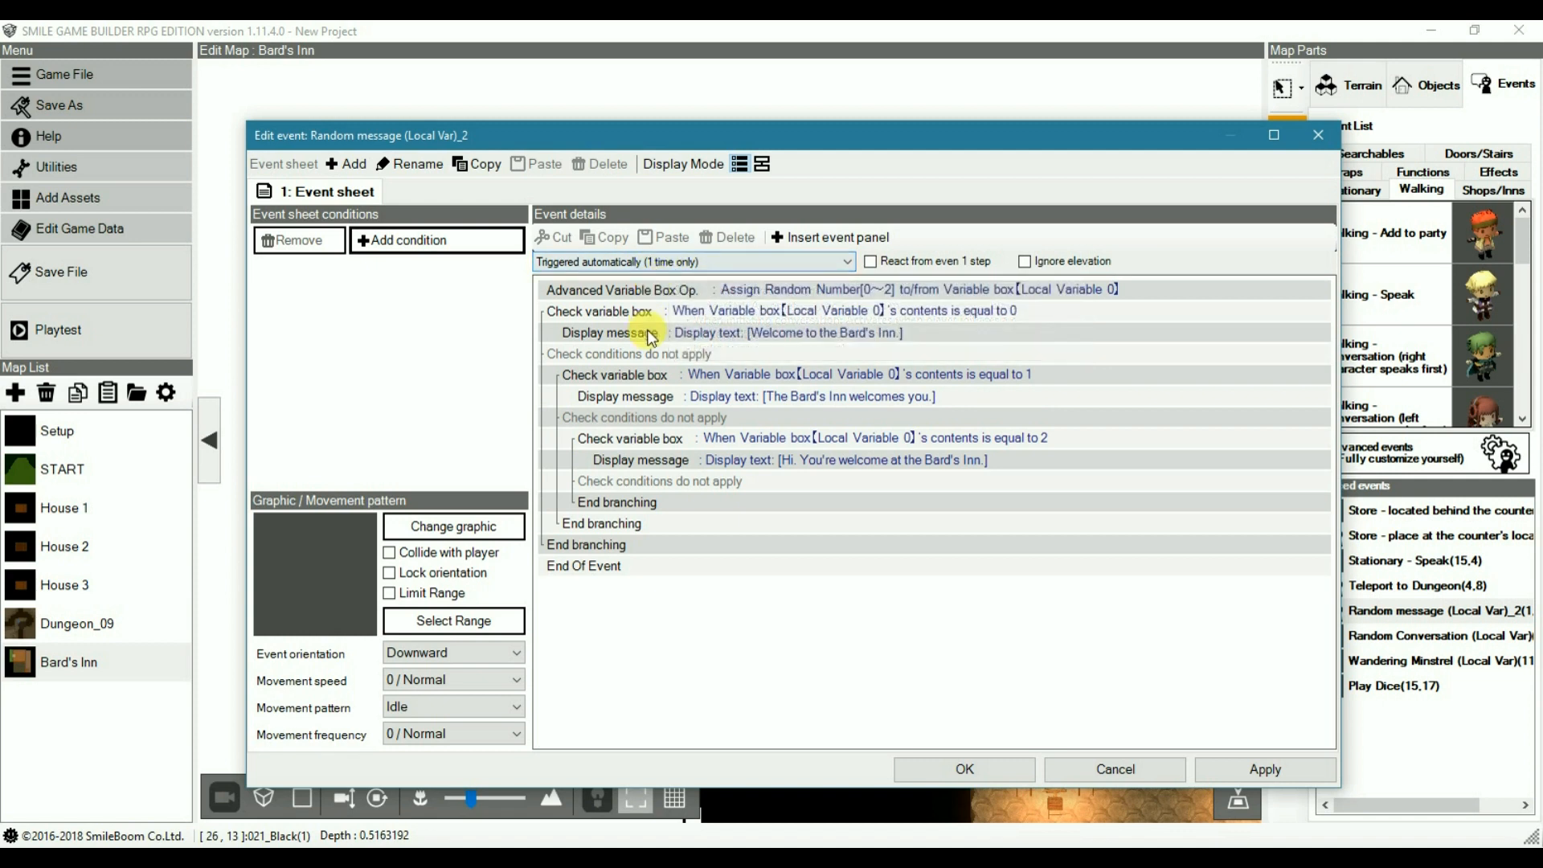
Step: Inspect the Advanced Variable Box Op. command's target variable, random number range and operation, leaving its settings as they are
left_click(718, 295)
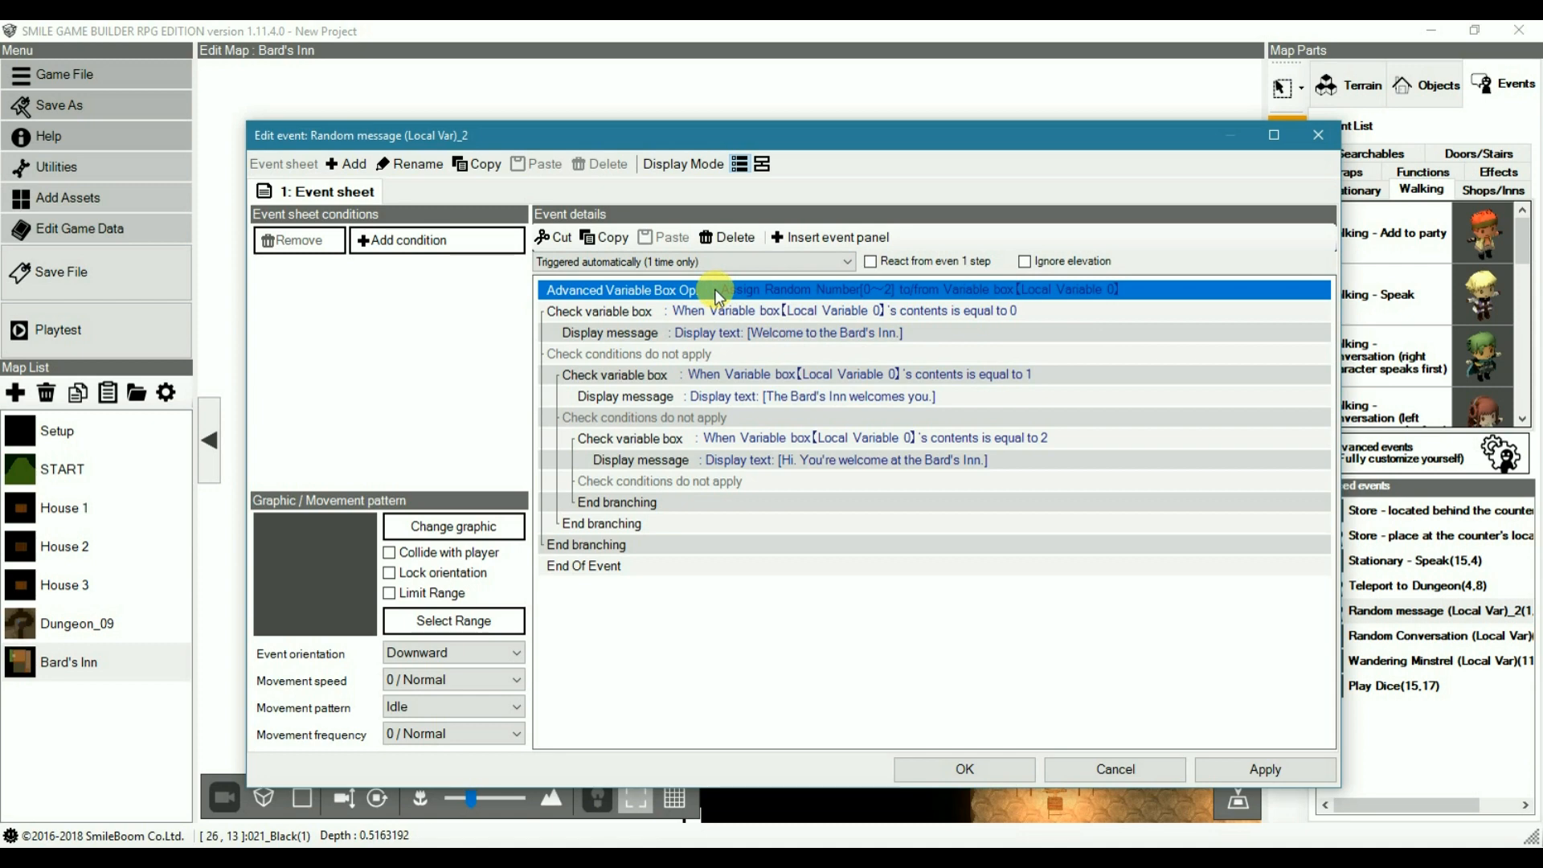
double_click(717, 295)
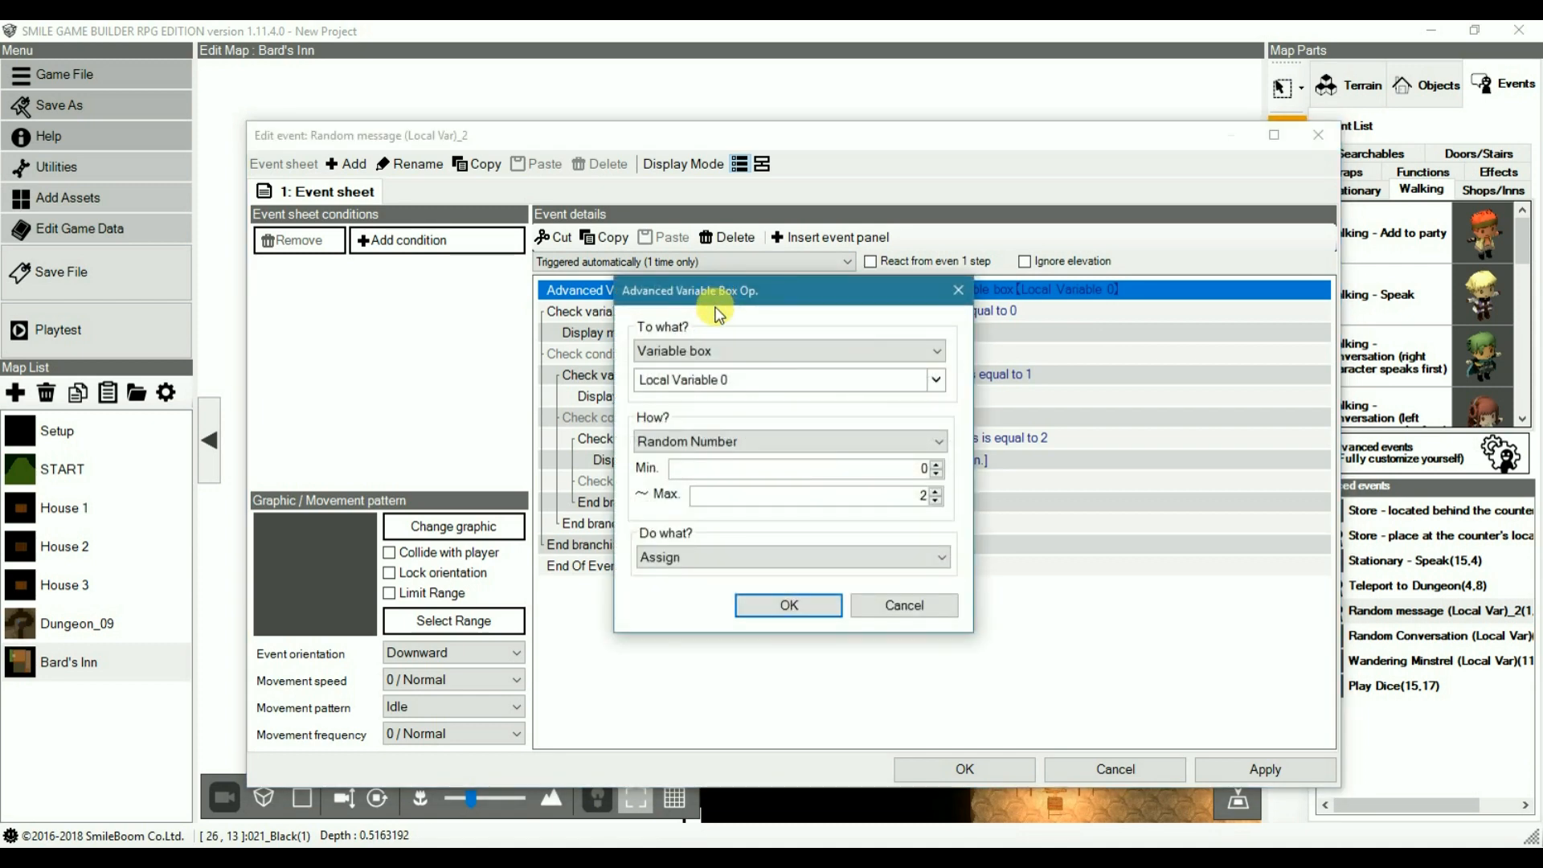
left_click(764, 380)
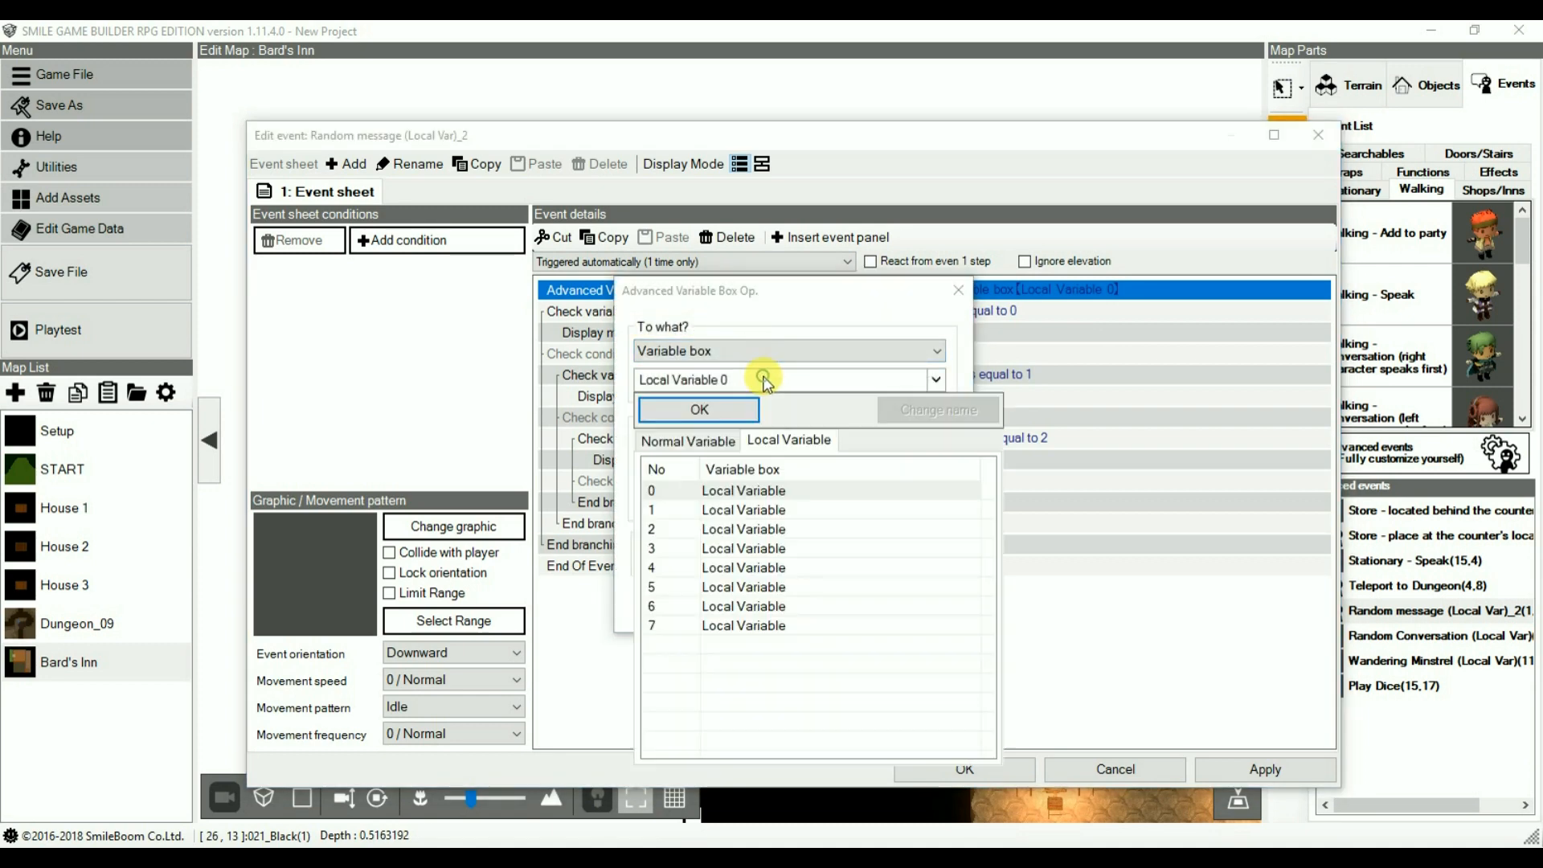
left_click(758, 492)
left_click(693, 410)
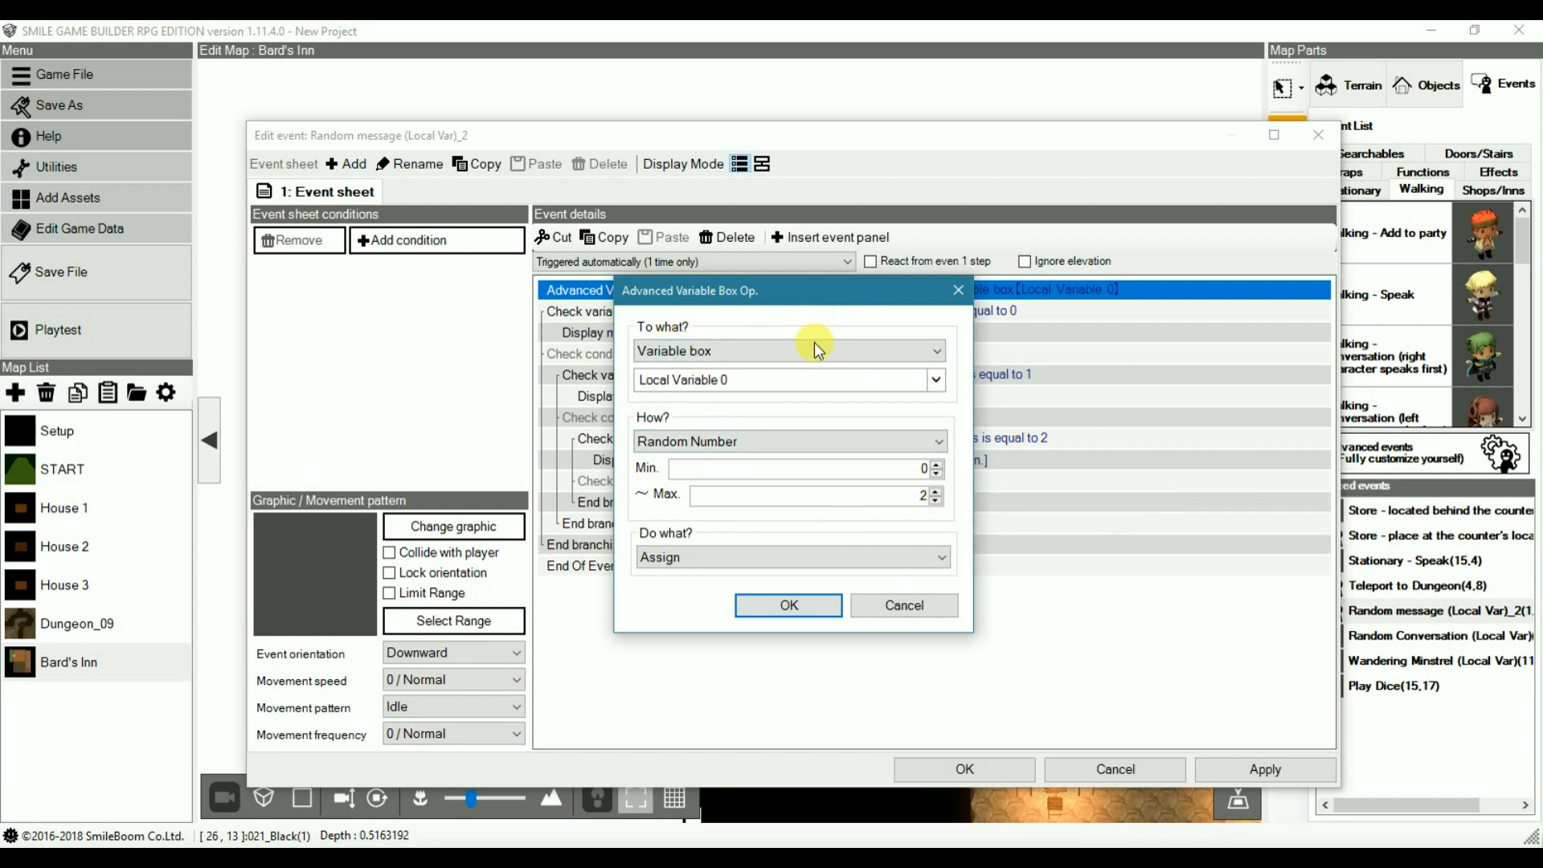
left_click(904, 606)
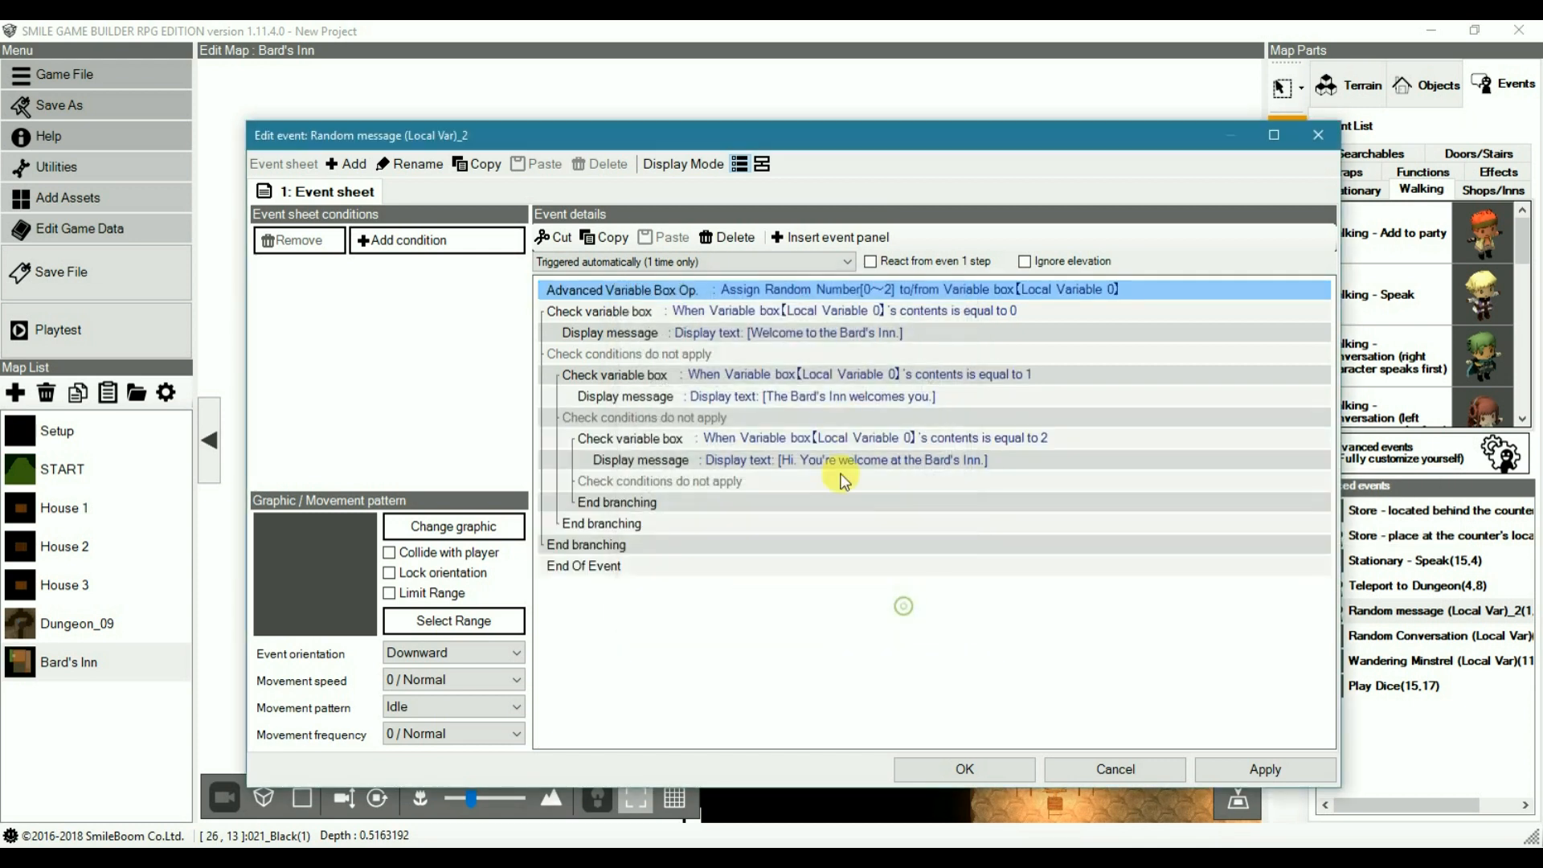
Step: Review the variable checks and the welcome message in each branch, and close the event without changes
left_click(828, 318)
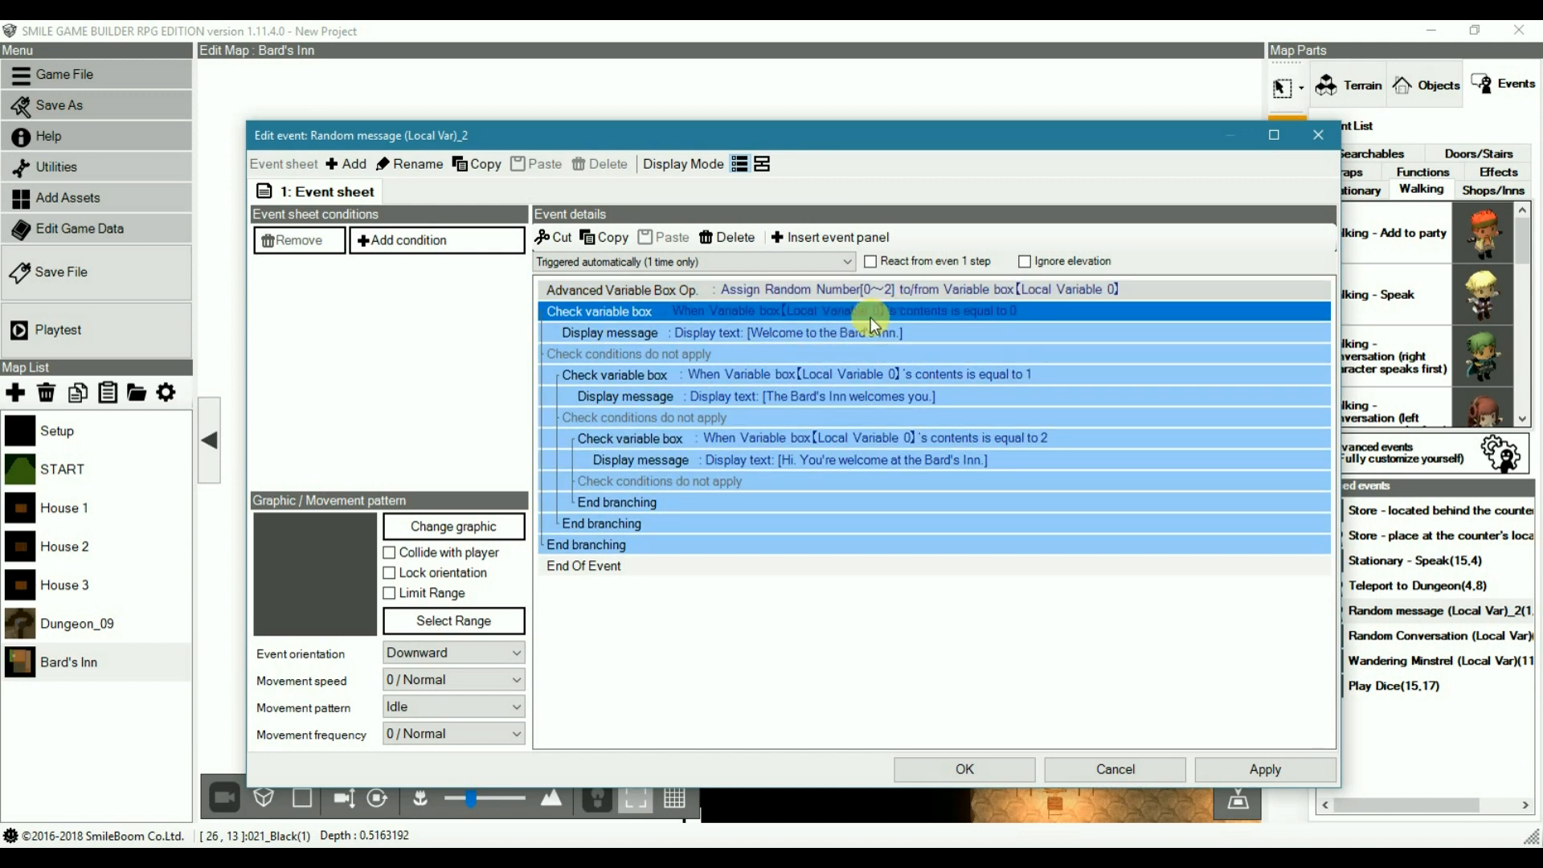
left_click(851, 333)
left_click(851, 397)
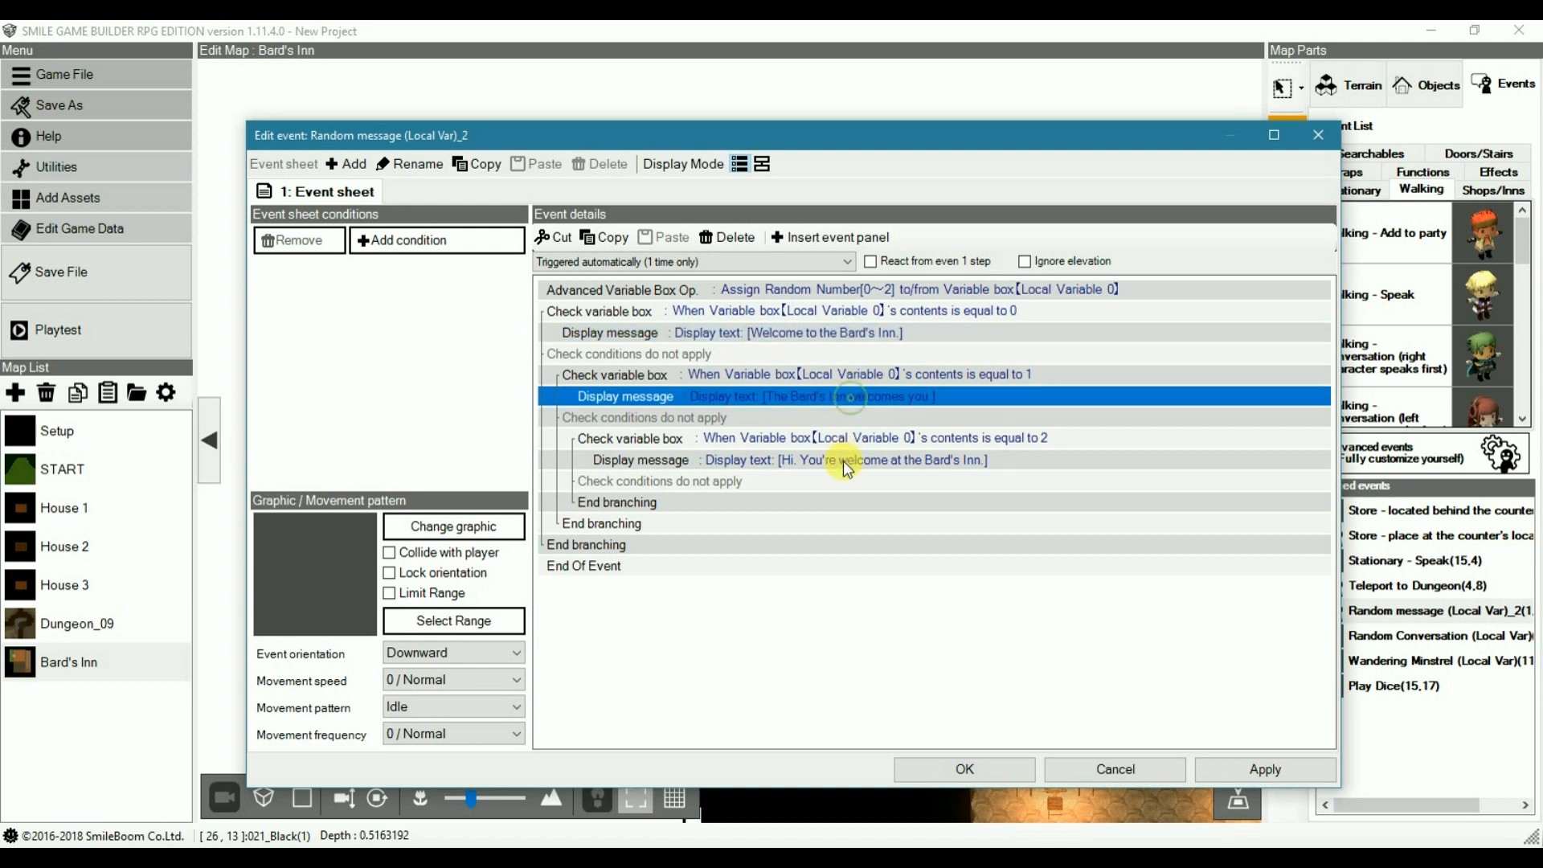
left_click(843, 460)
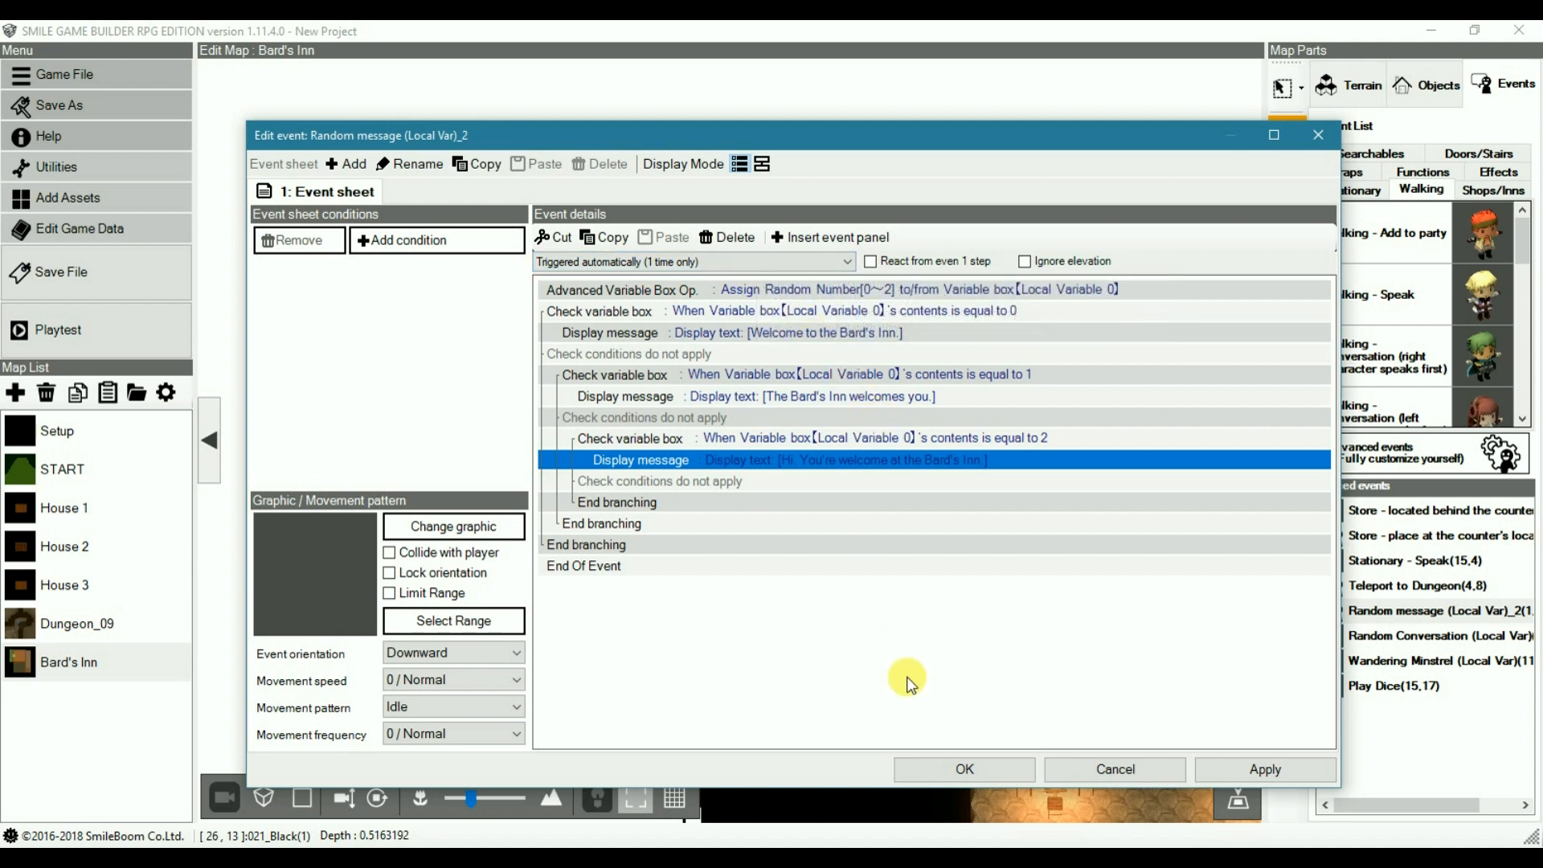
left_click(1110, 770)
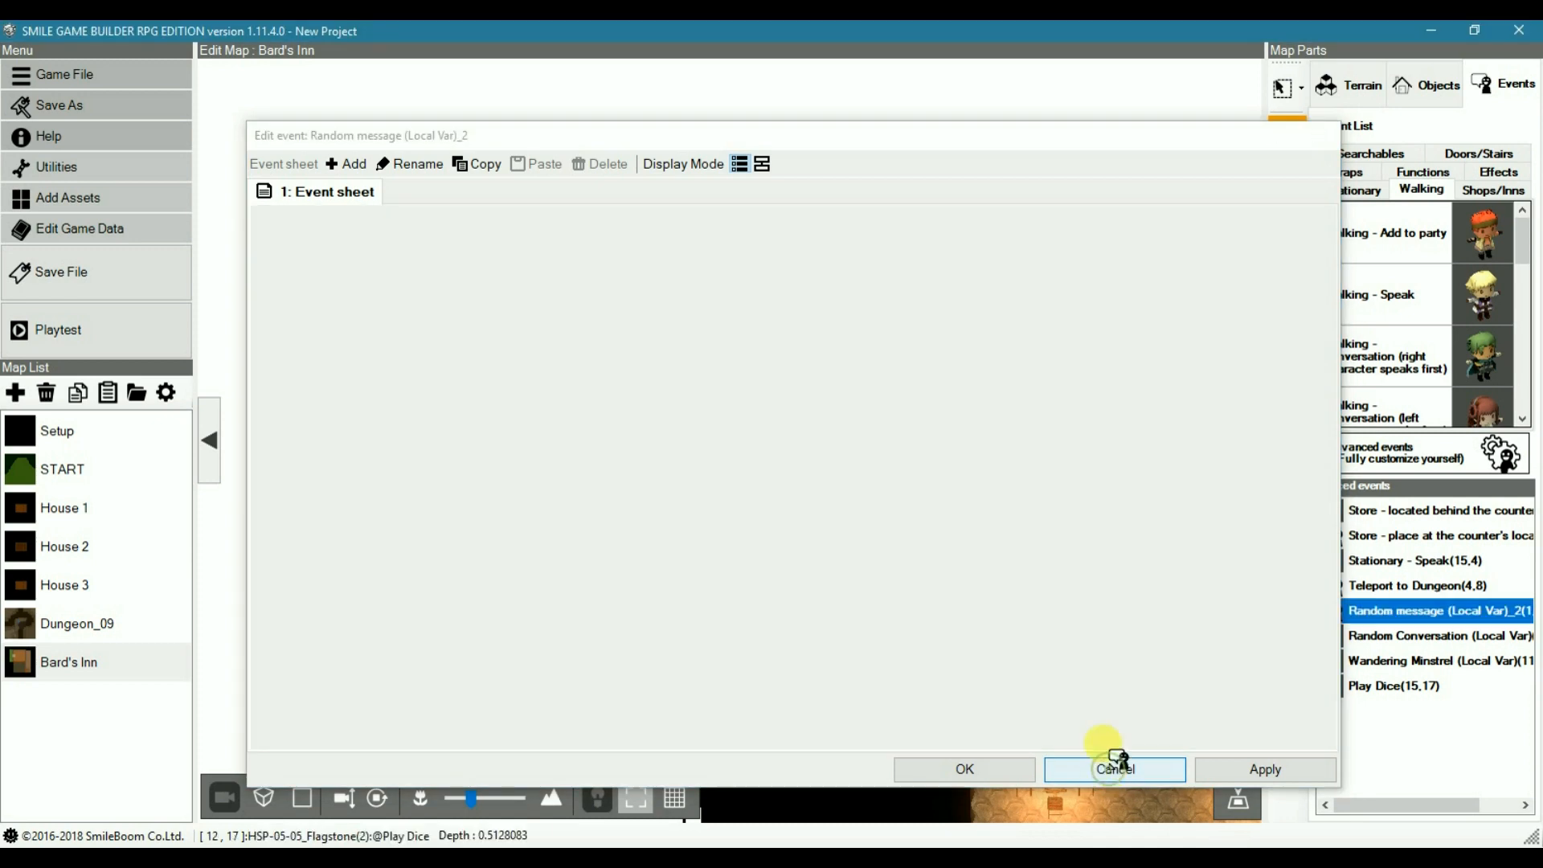
Step: Playtest the project with a new game to check the inn's welcome message, and close the test window
left_click_drag(1077, 667, 451, 503)
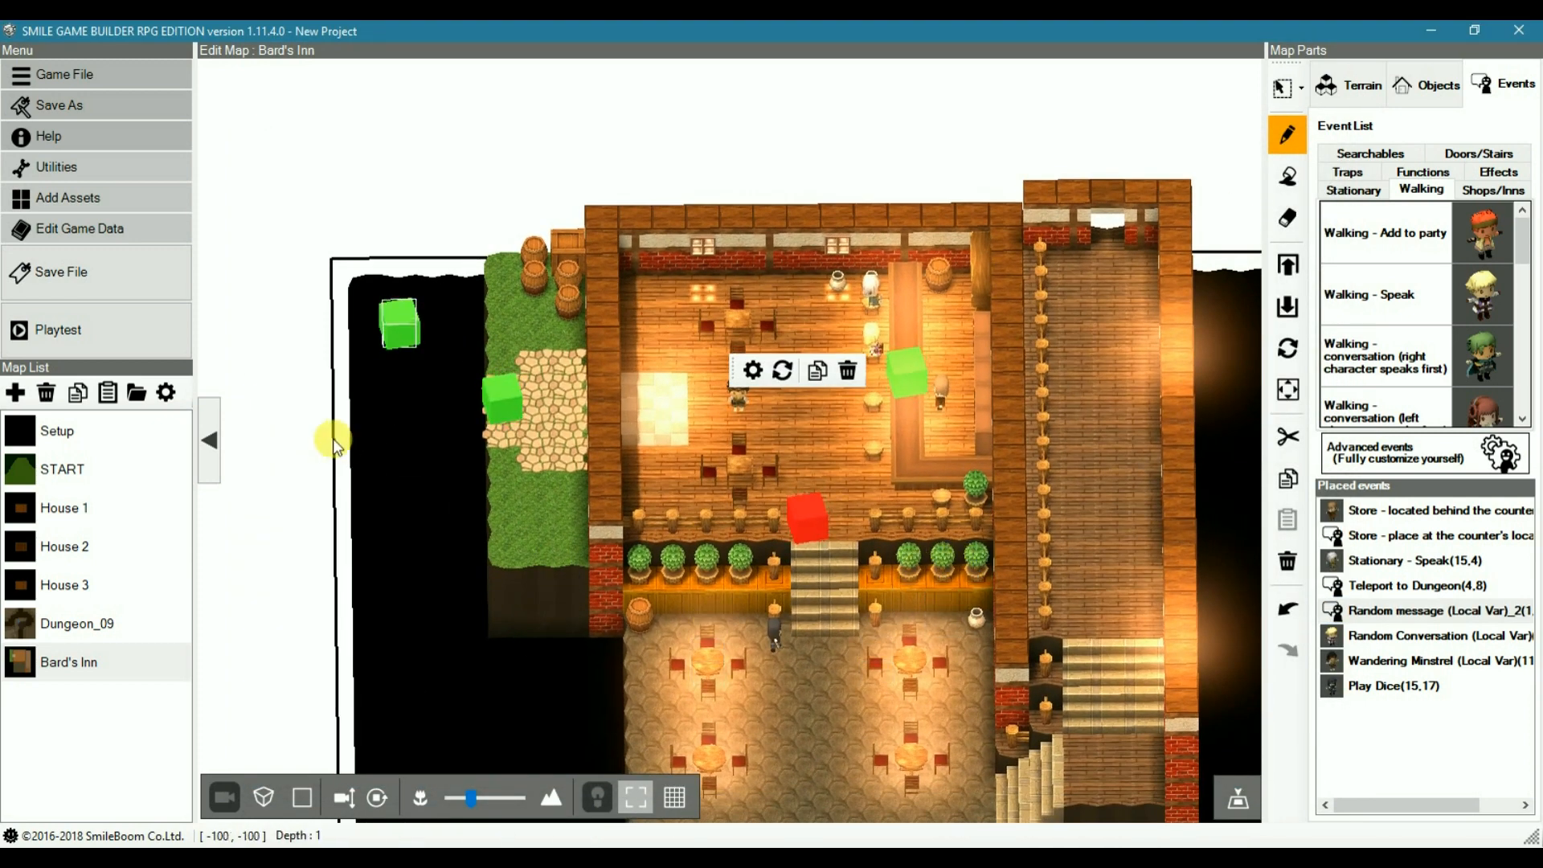
left_click(87, 331)
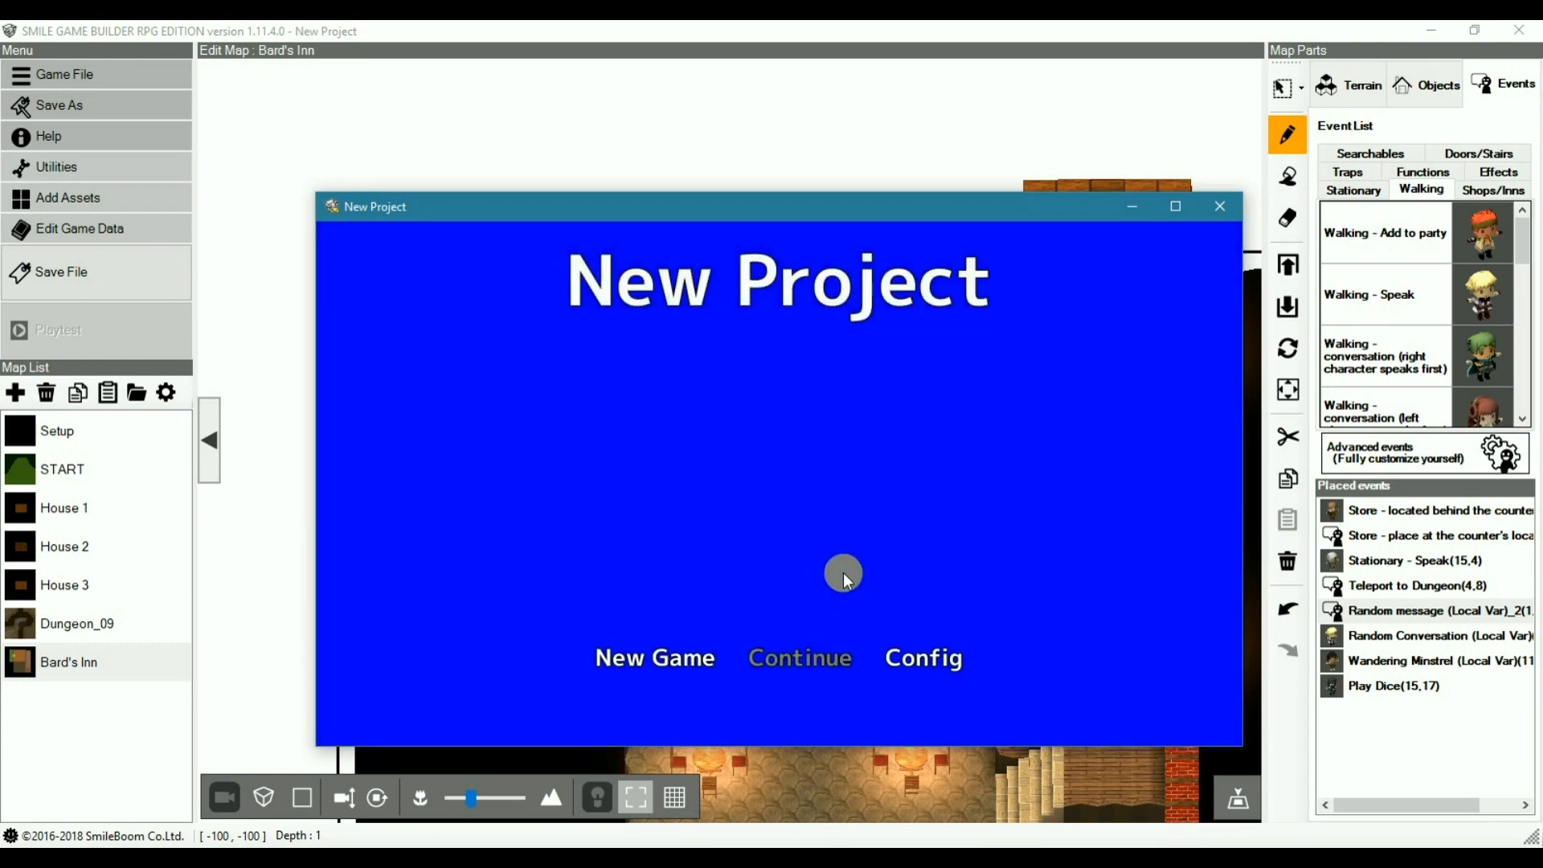
key("Return")
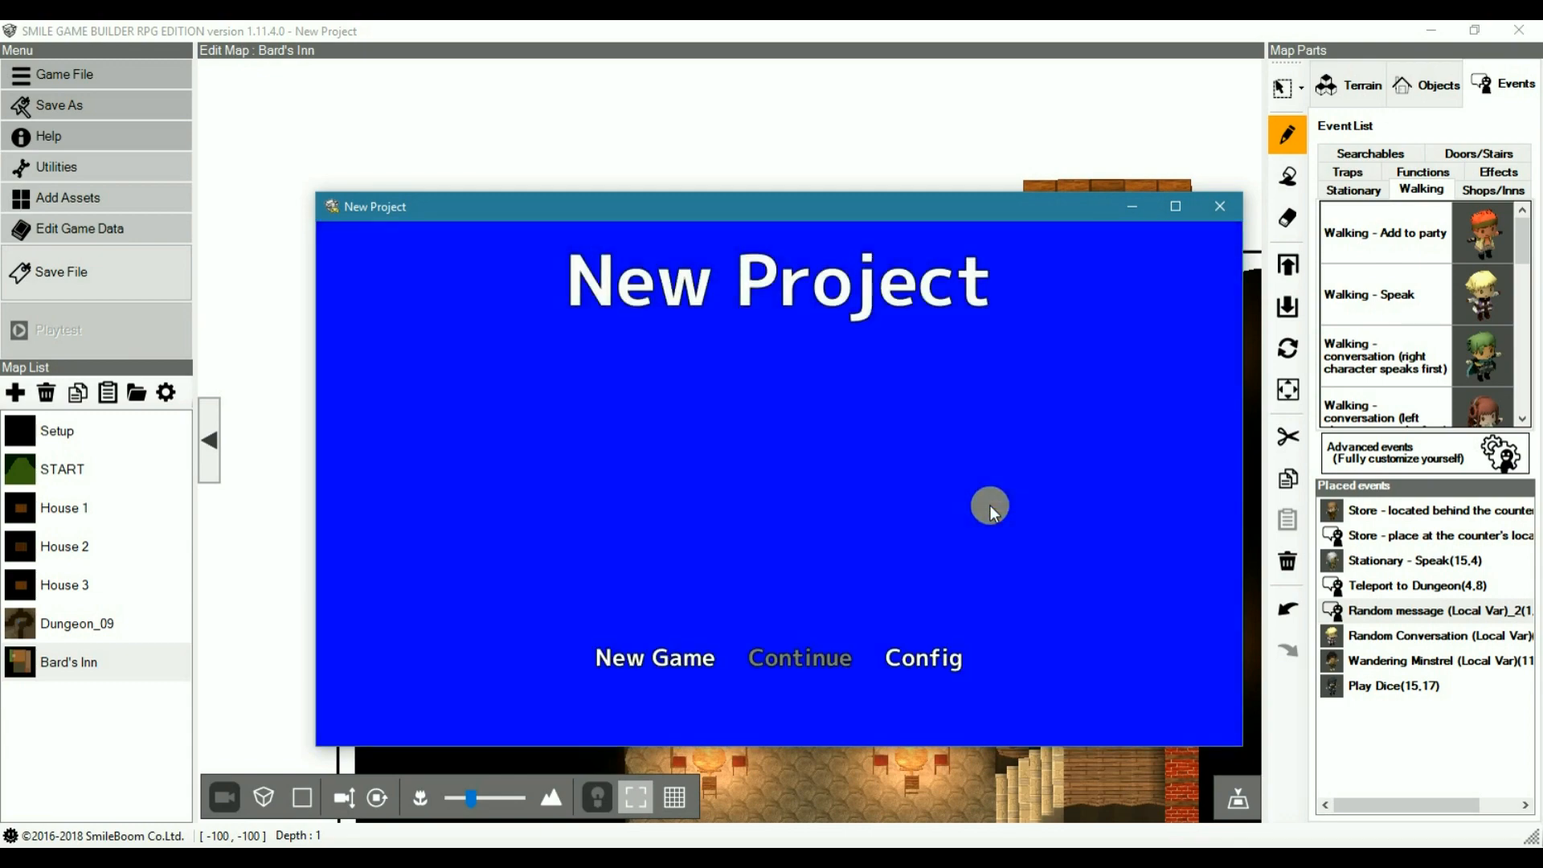
key("Return")
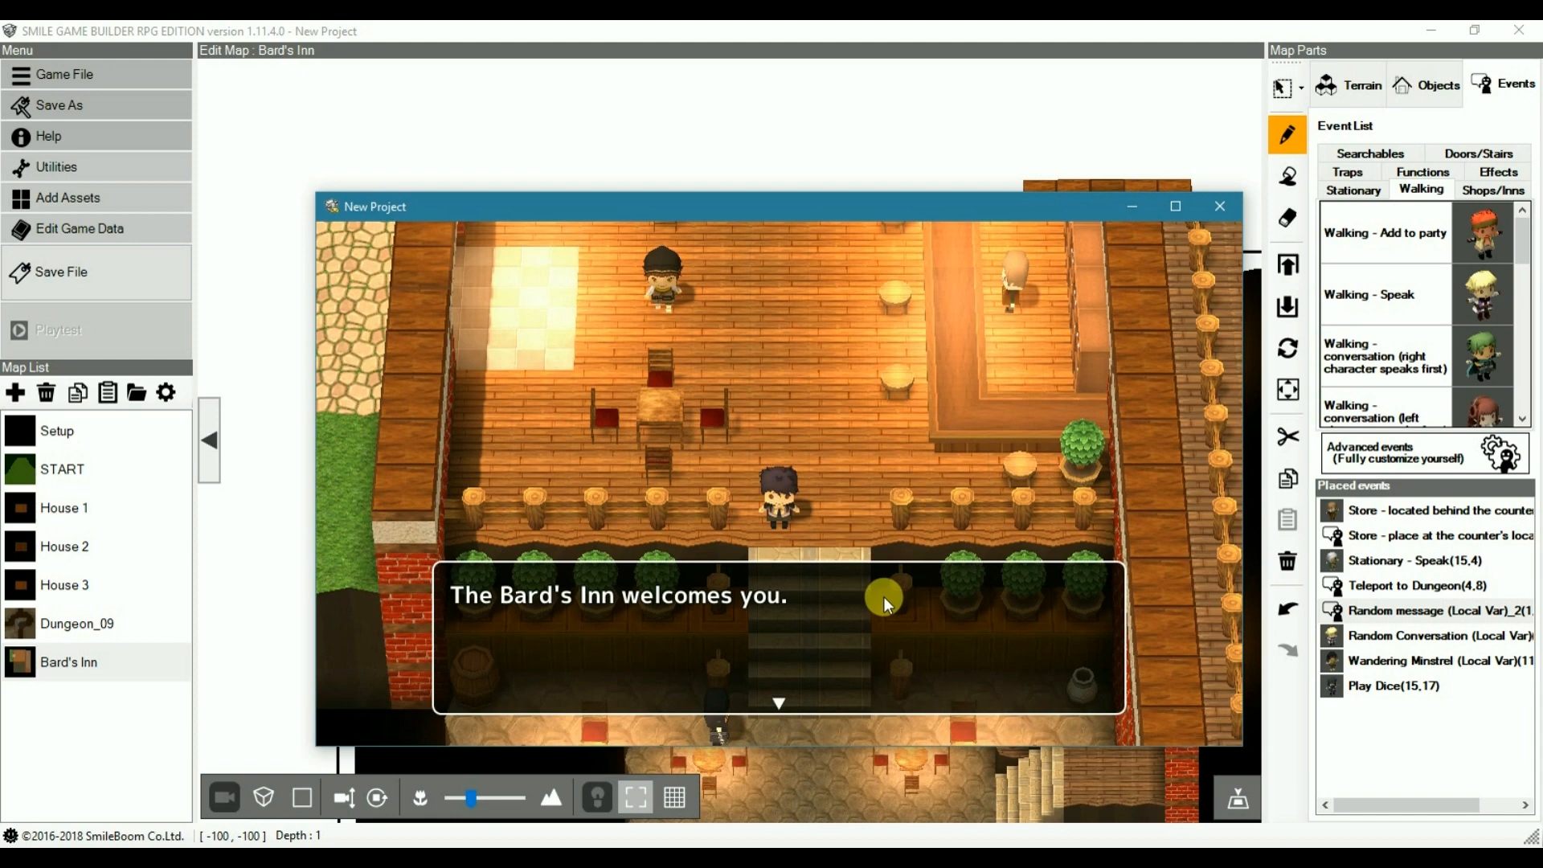
left_click(1220, 206)
Step: Reopen the Random message (Local Var)_2 event and insert an Event switch command at its end that turns Local Switch on
double_click(807, 517)
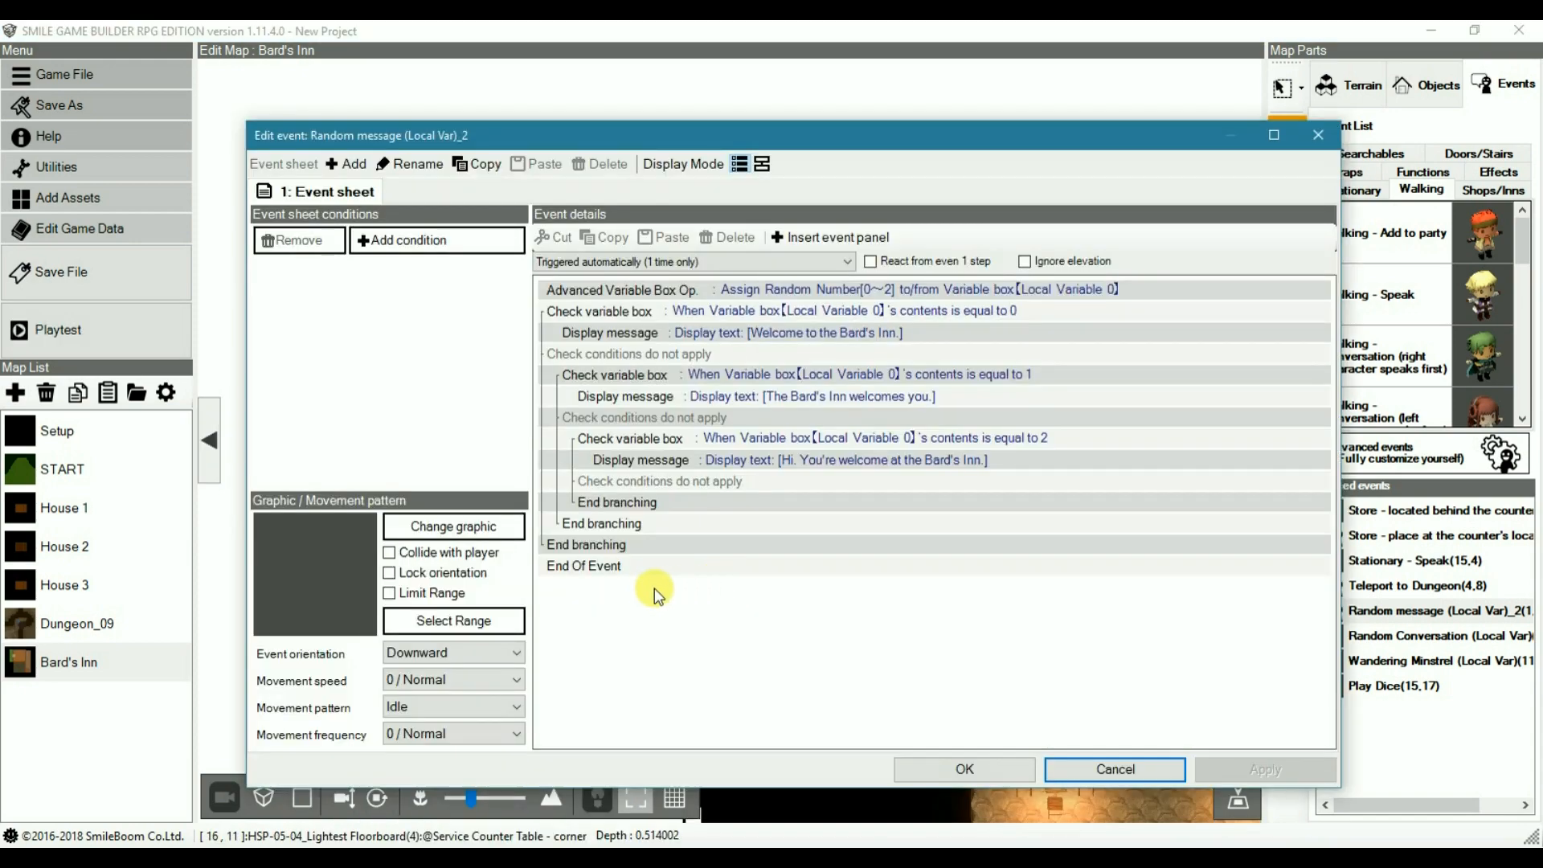
double_click(595, 566)
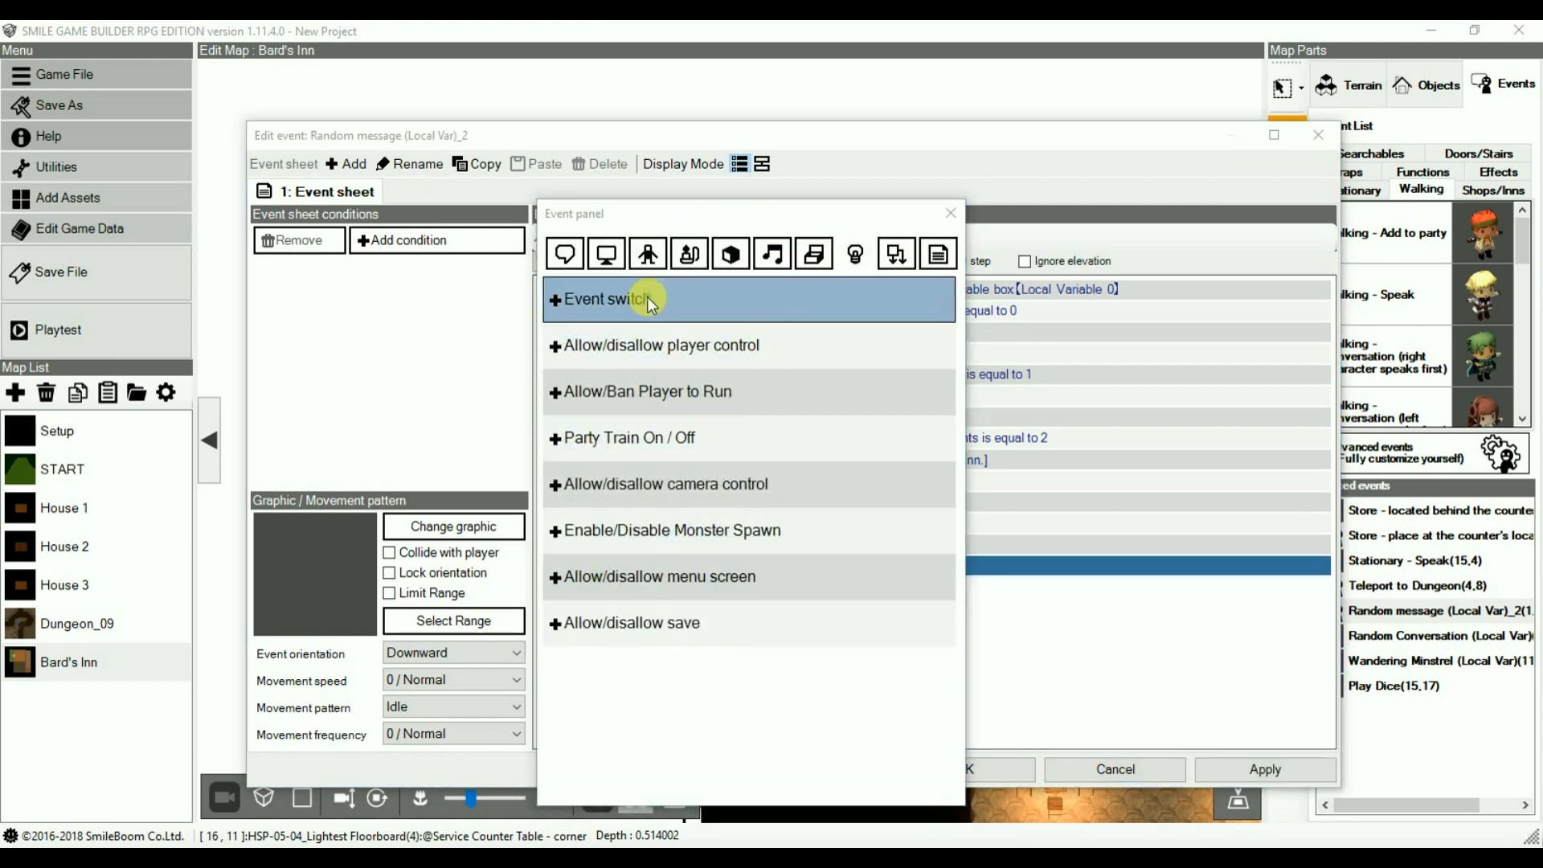
left_click(737, 314)
left_click(827, 448)
left_click(786, 505)
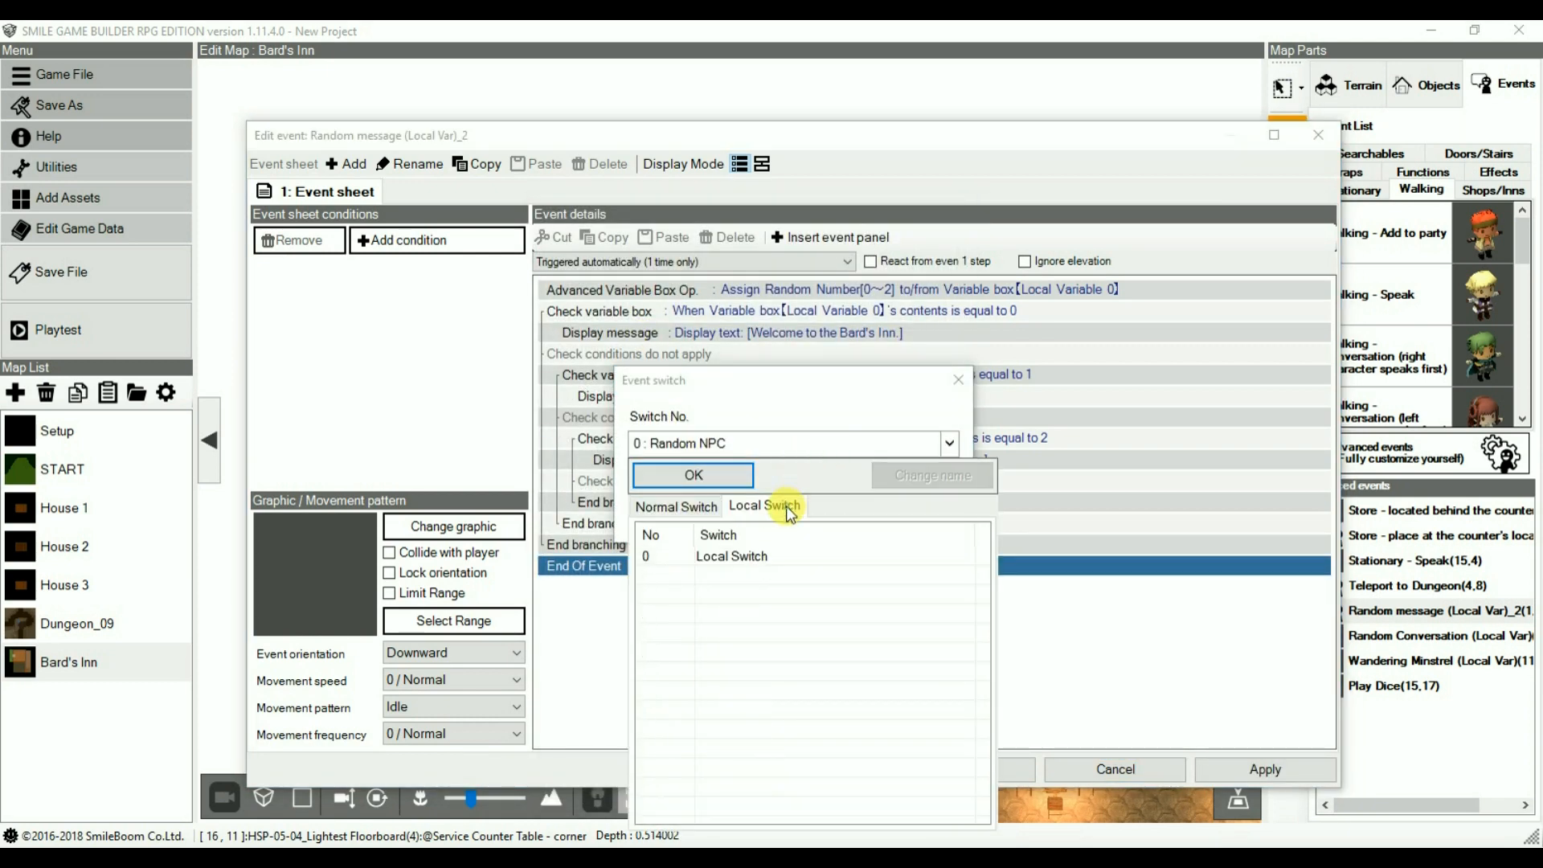
left_click(717, 557)
left_click(701, 478)
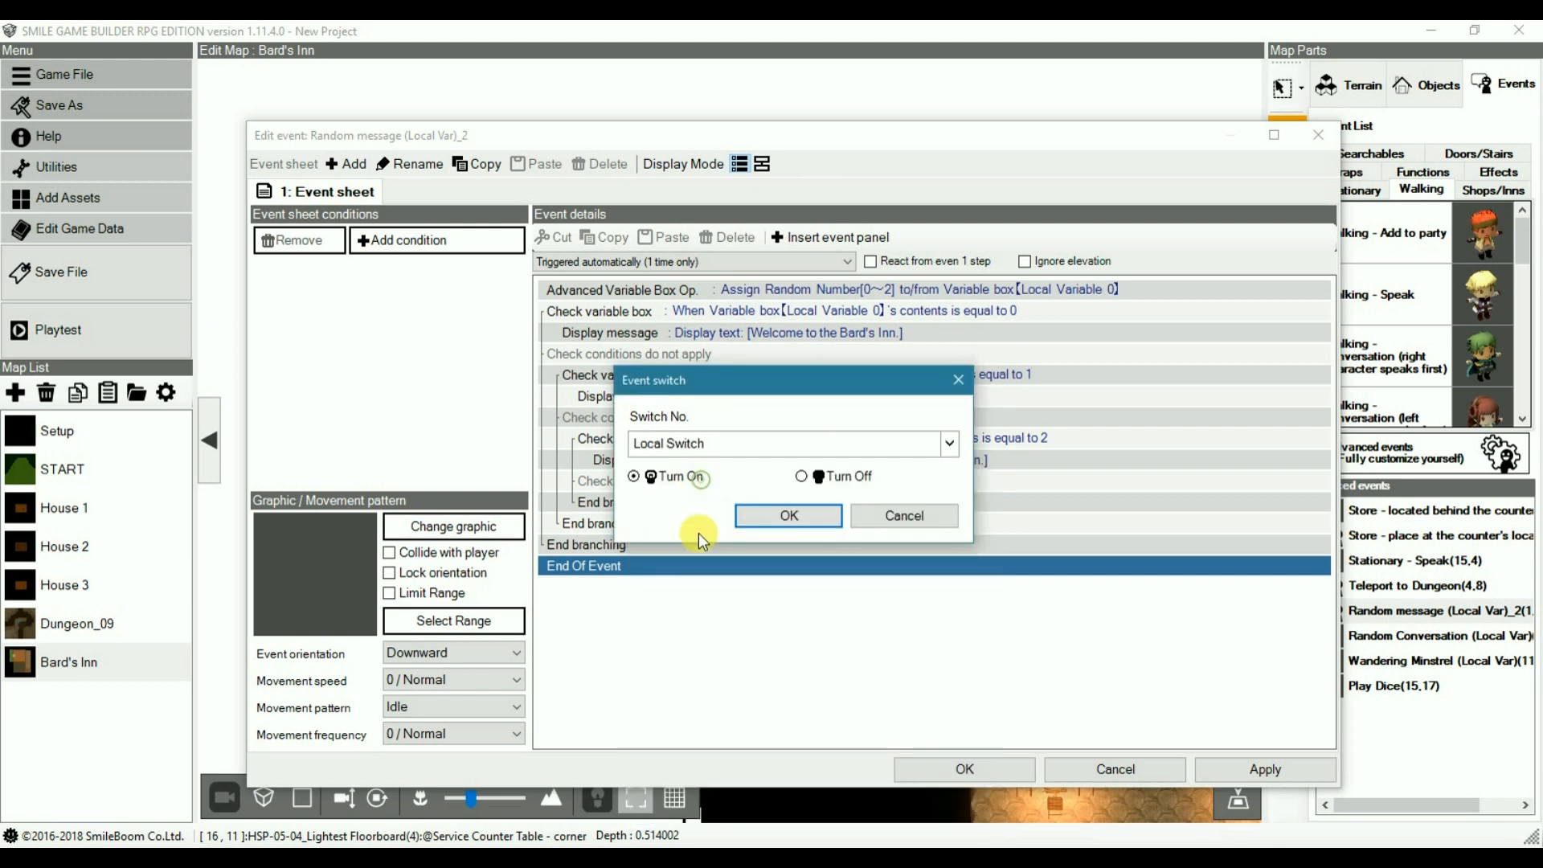
left_click(766, 517)
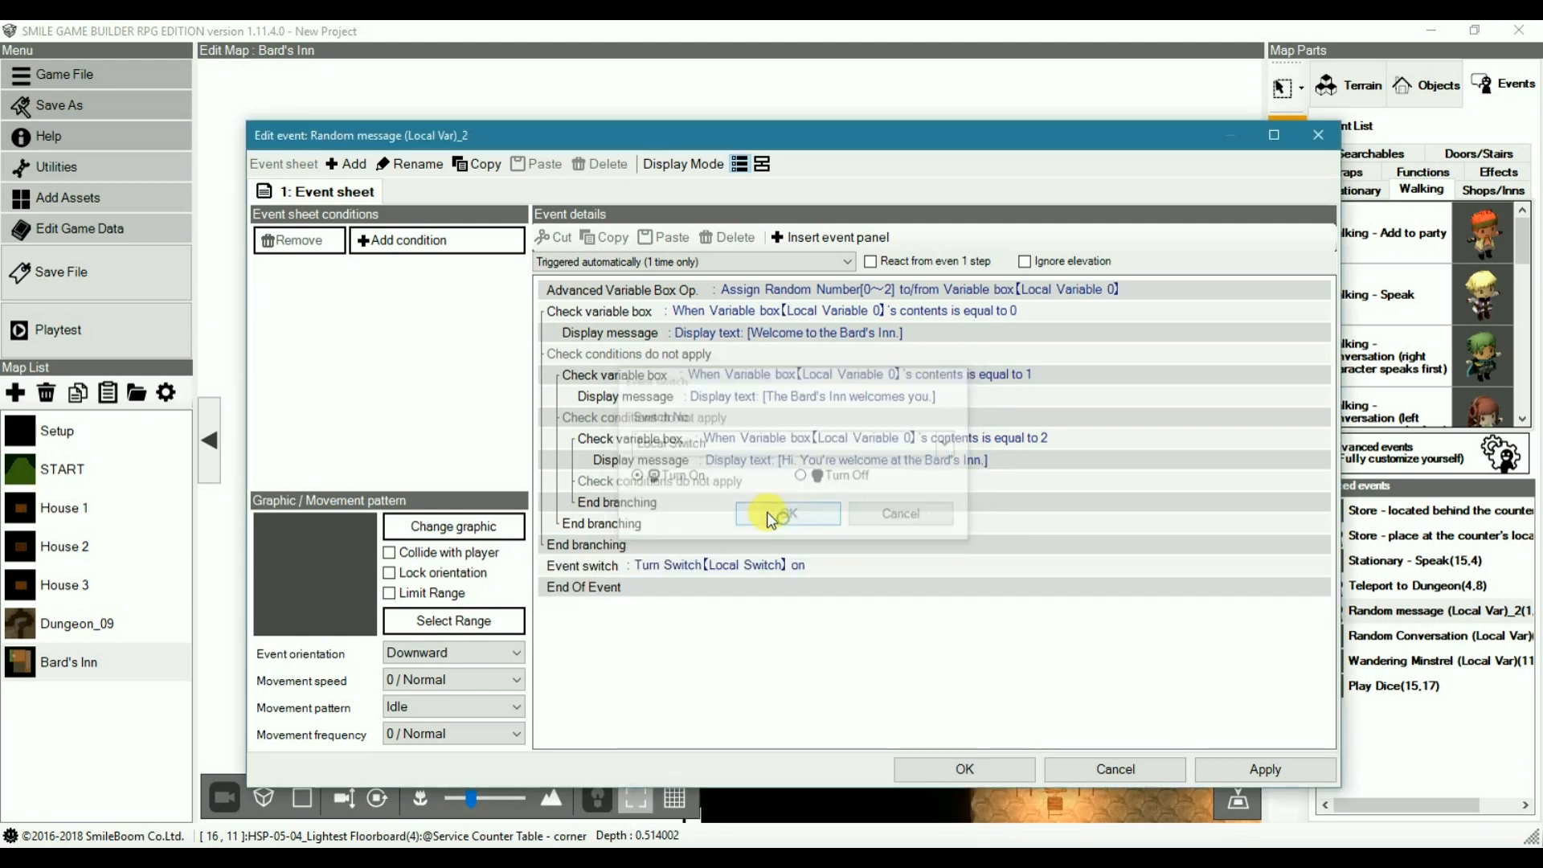
Step: Add a second event sheet conditioned on Local Switch being on, and discard all changes to the event
left_click(352, 165)
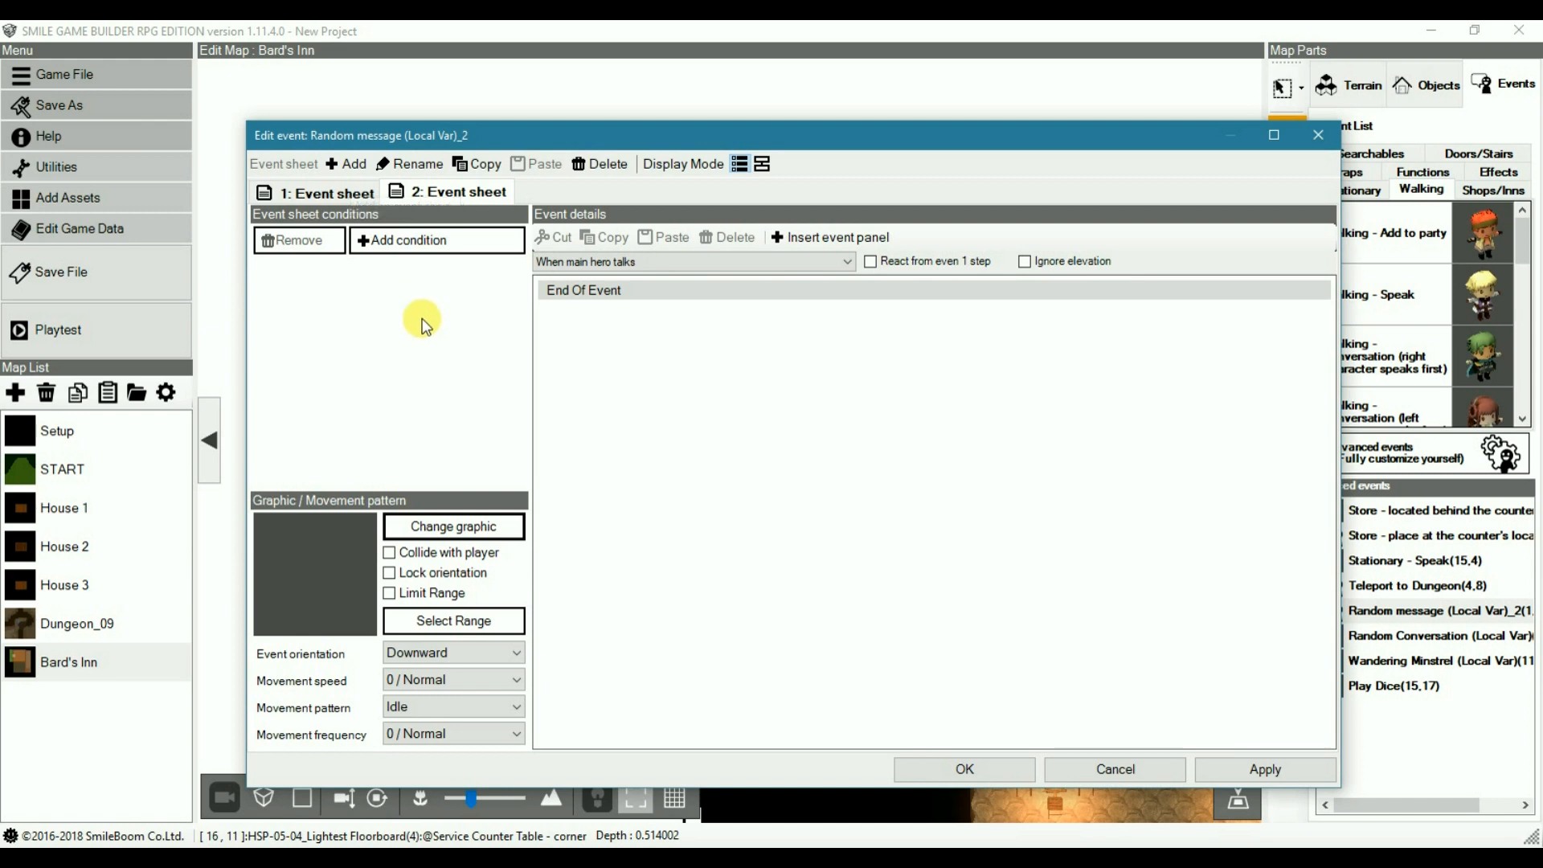
left_click(401, 240)
left_click(404, 264)
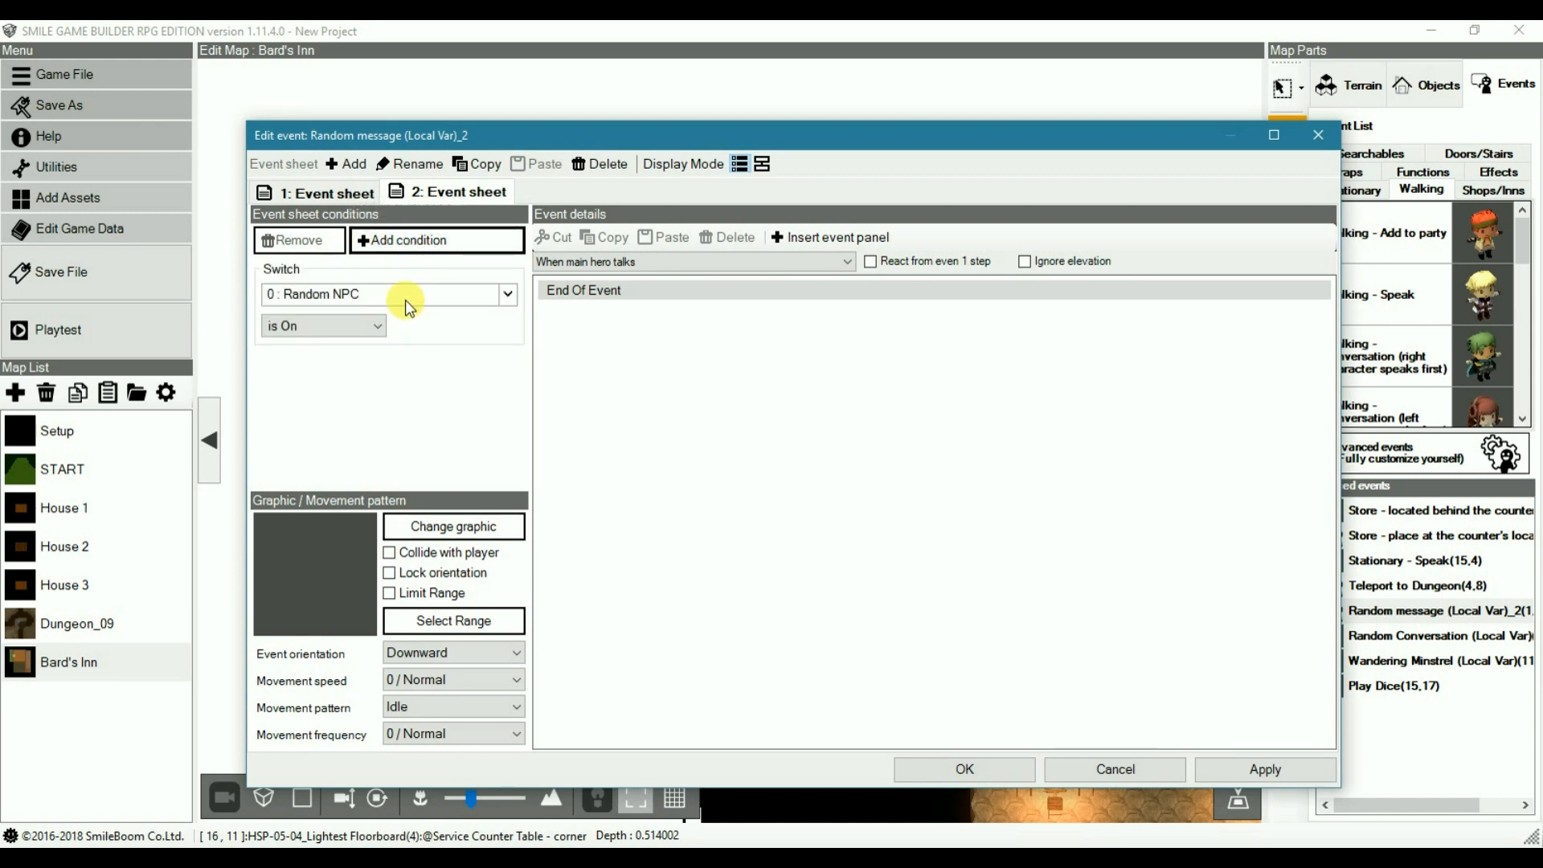
left_click(405, 297)
left_click(398, 355)
left_click(378, 405)
left_click(327, 324)
left_click(1132, 772)
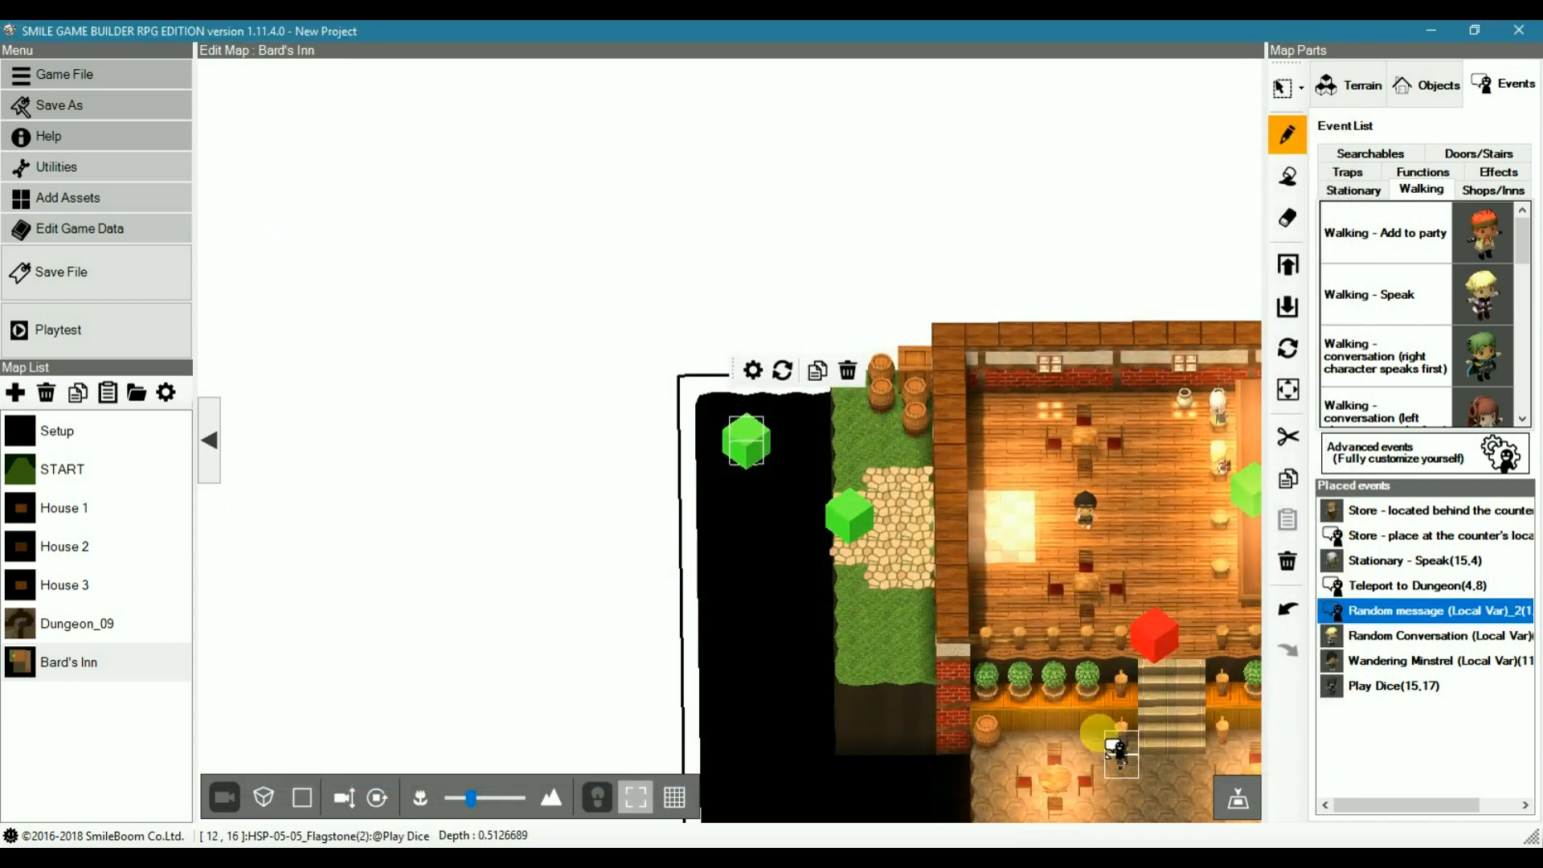
Step: Open the Random Conversation (Local Var) event, review its random number assignment and each variable check branch, and close it without changes
middle_click_drag(1083, 591, 944, 542)
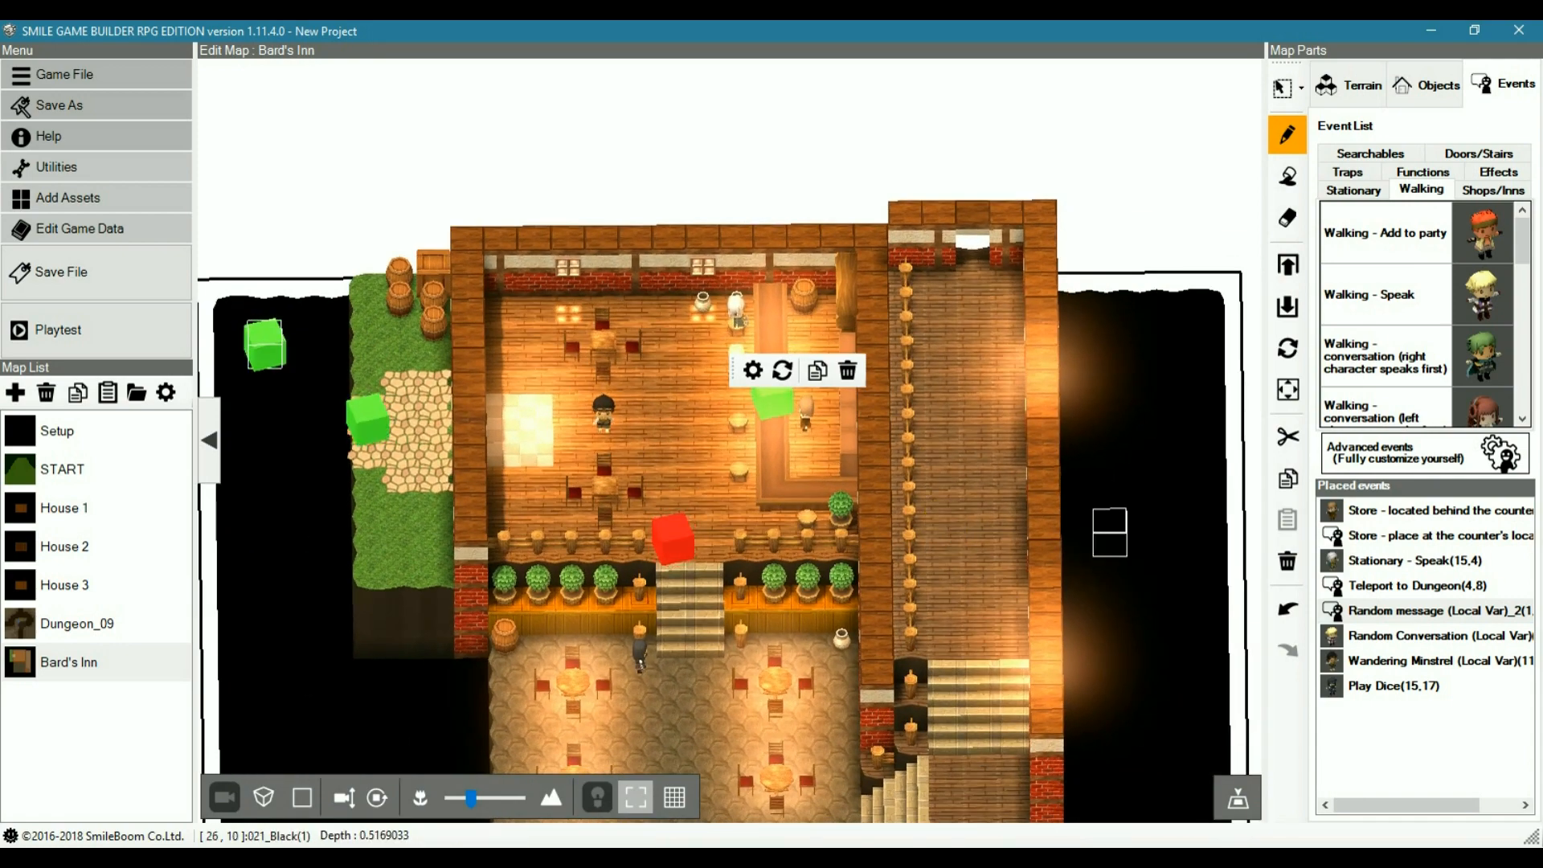
left_click(1339, 635)
double_click(1339, 635)
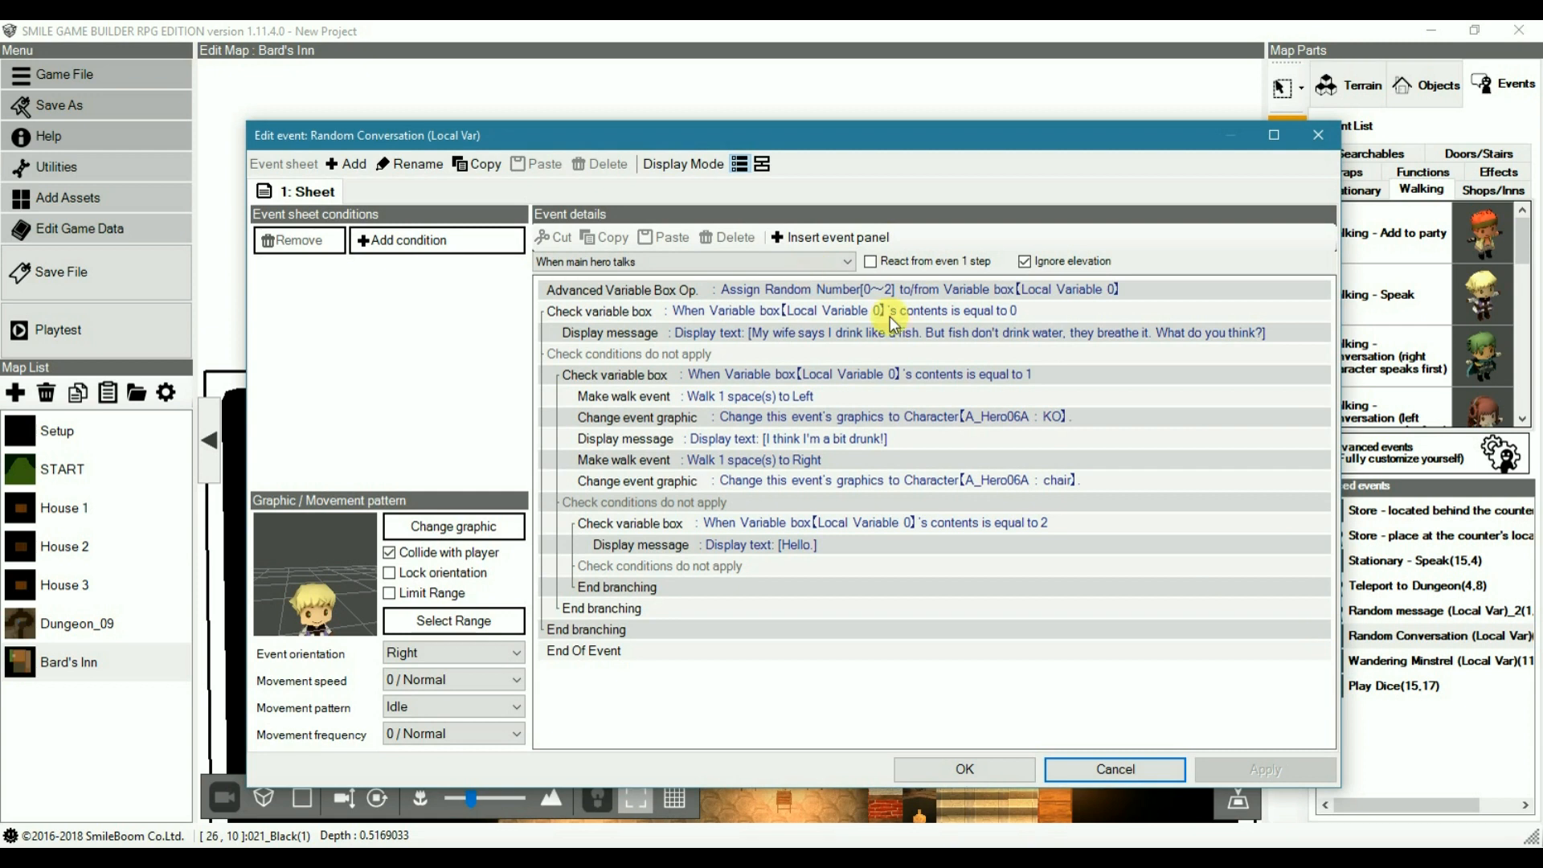
left_click(828, 332)
left_click(825, 288)
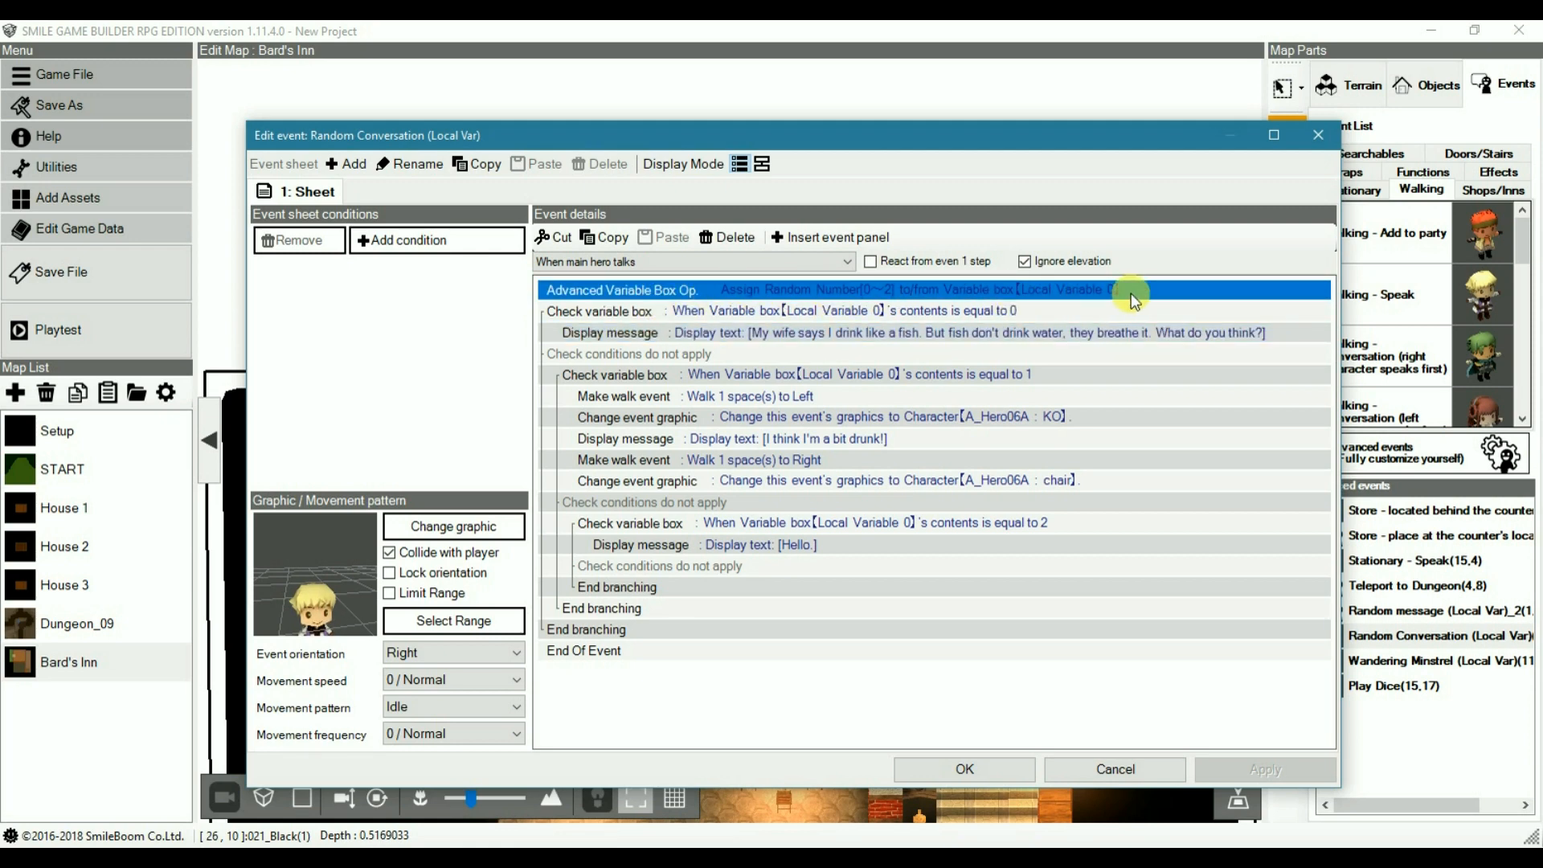
left_click(815, 310)
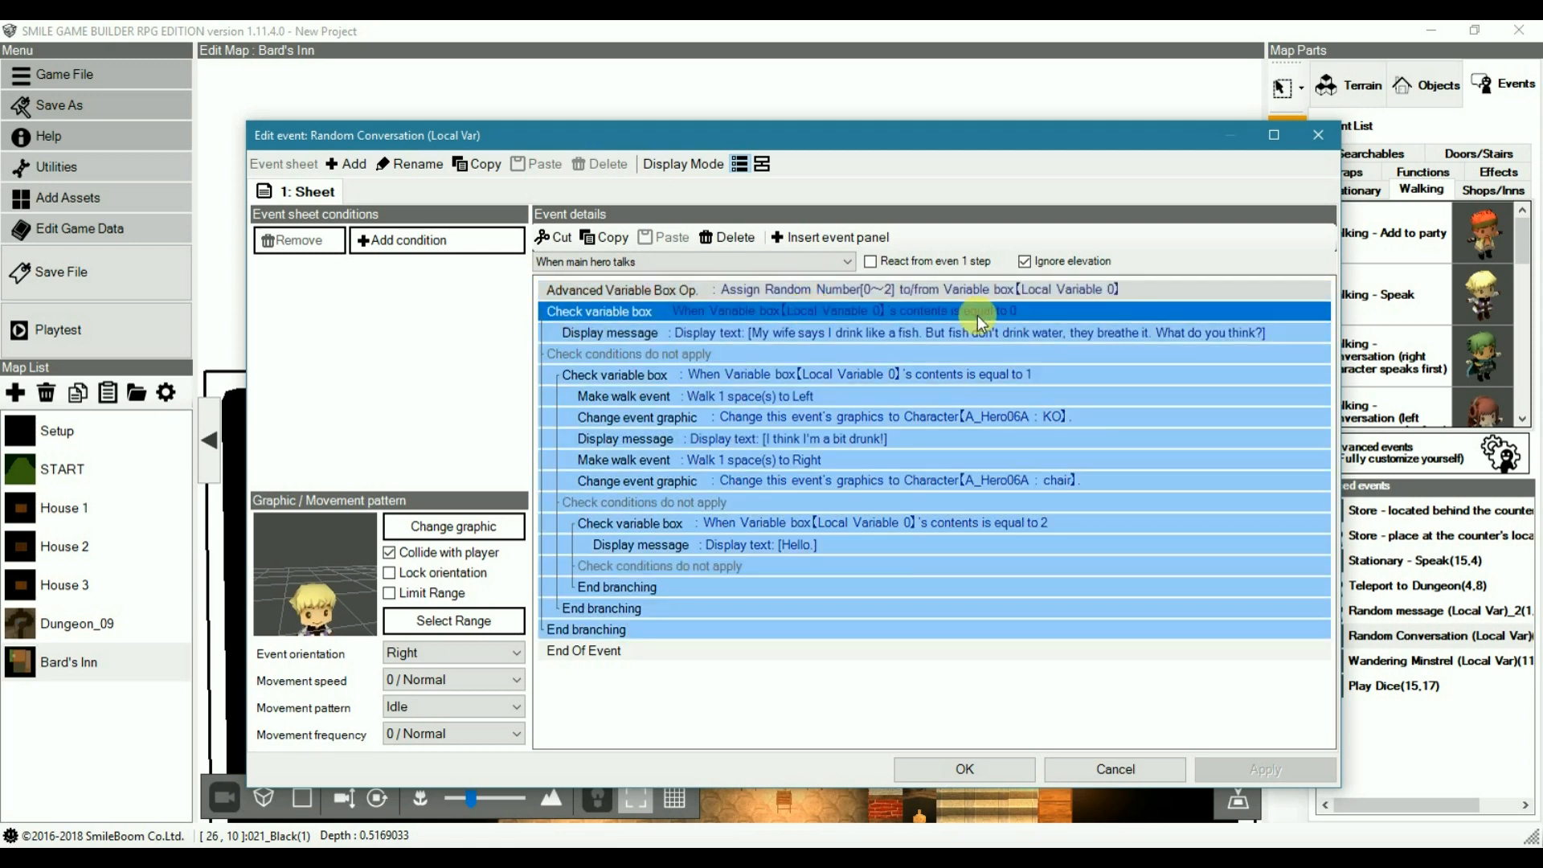
left_click(819, 333)
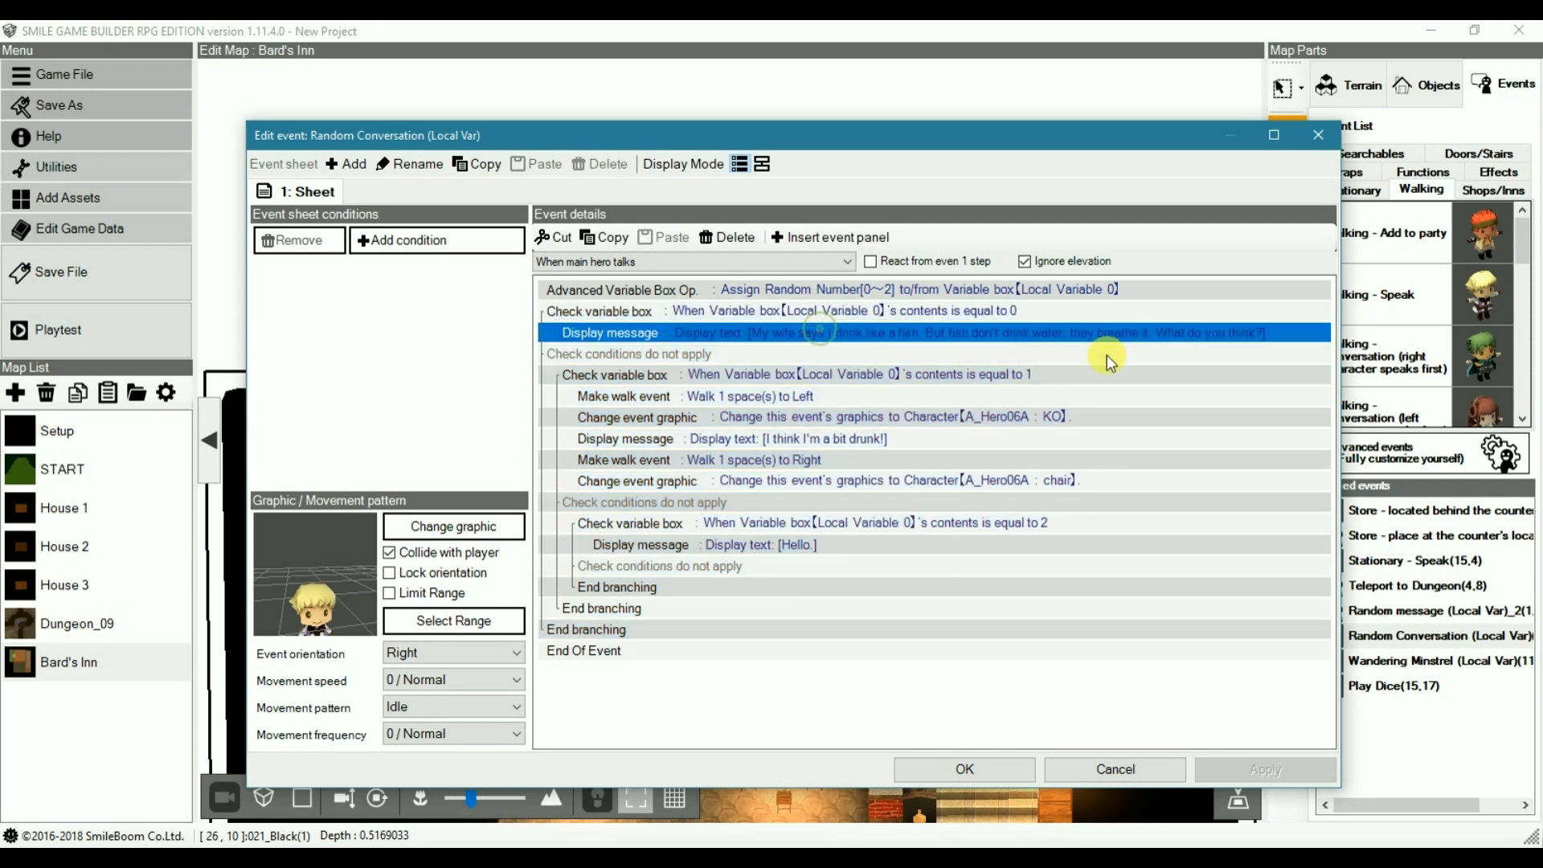
left_click(797, 373)
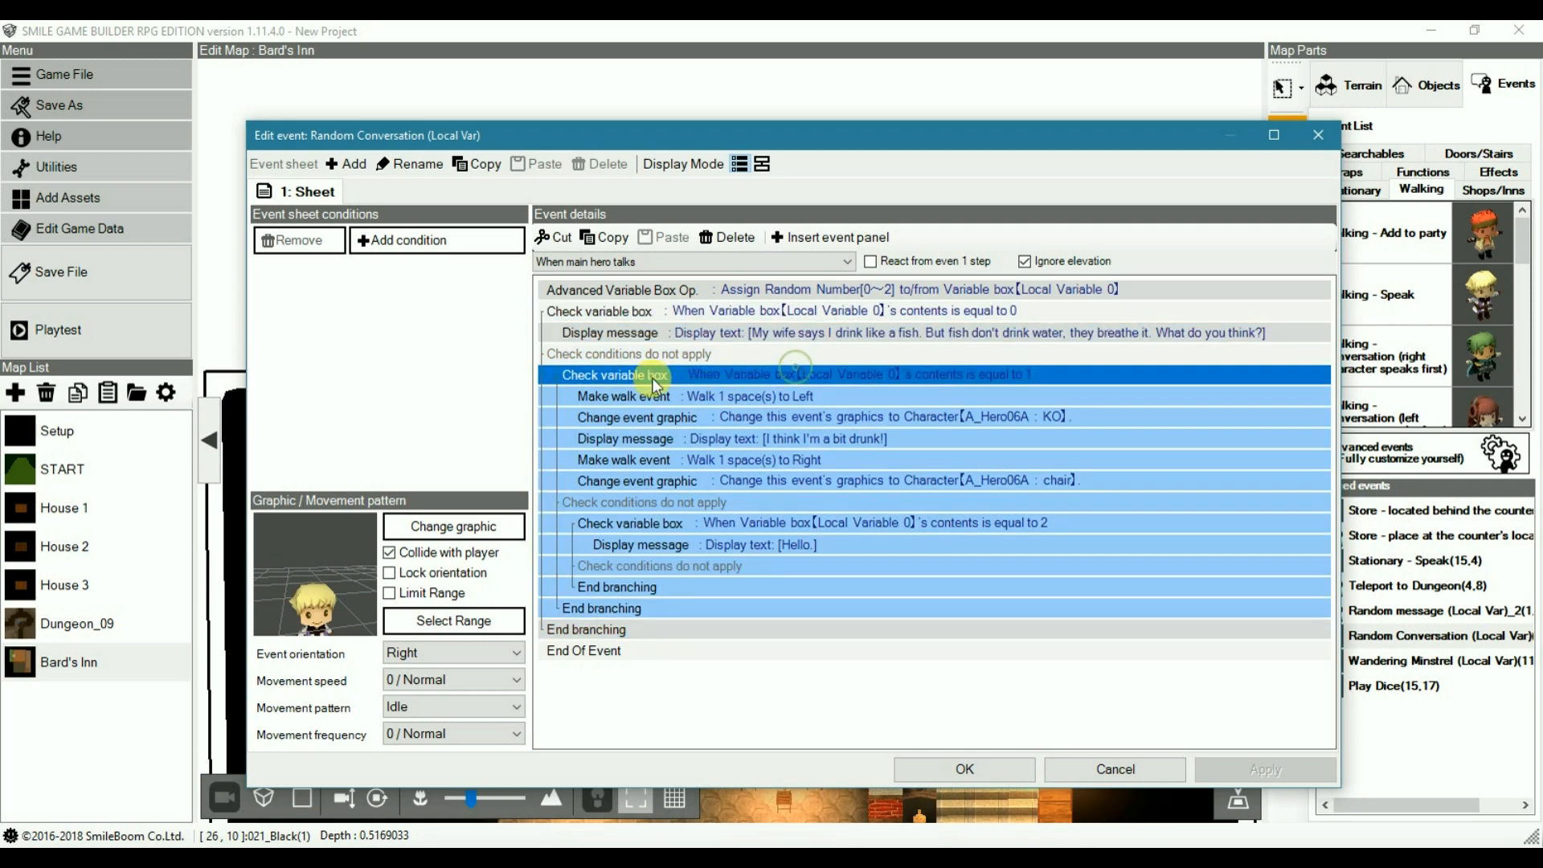
left_click(867, 521)
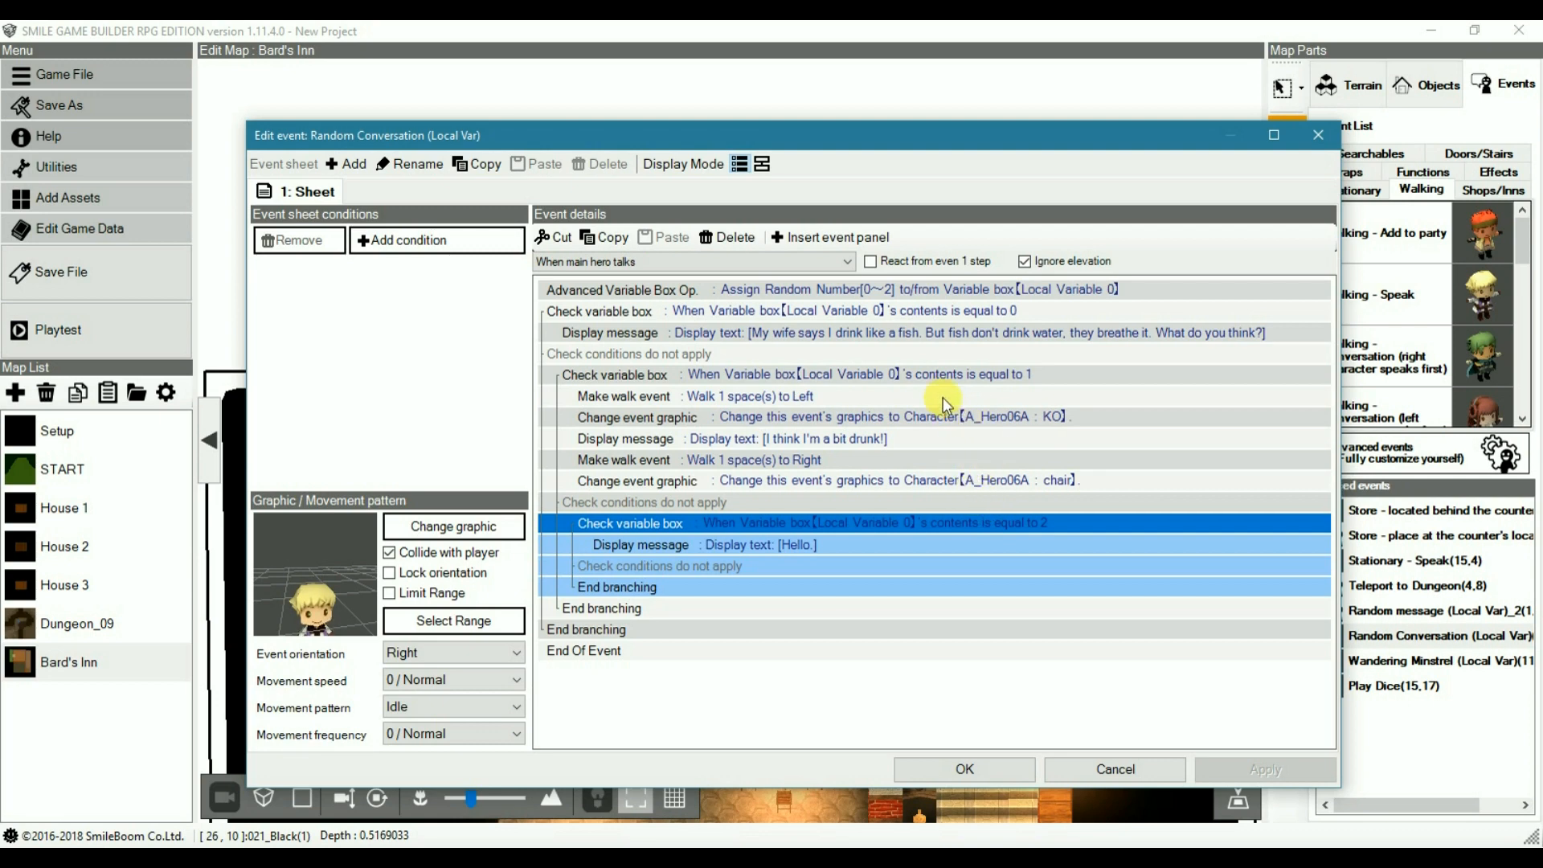
left_click(941, 375)
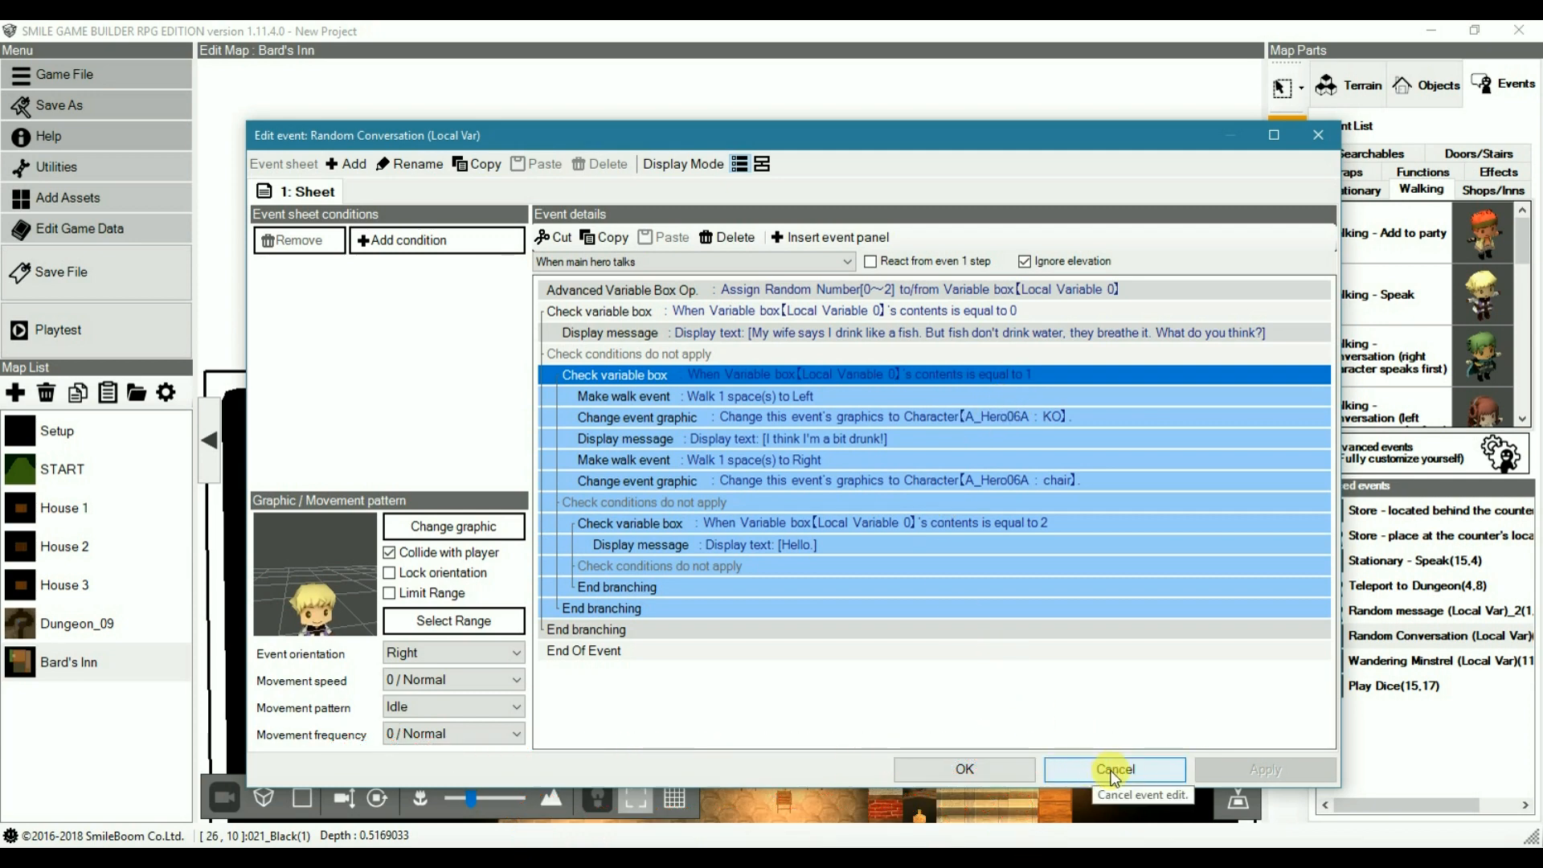
left_click(1151, 769)
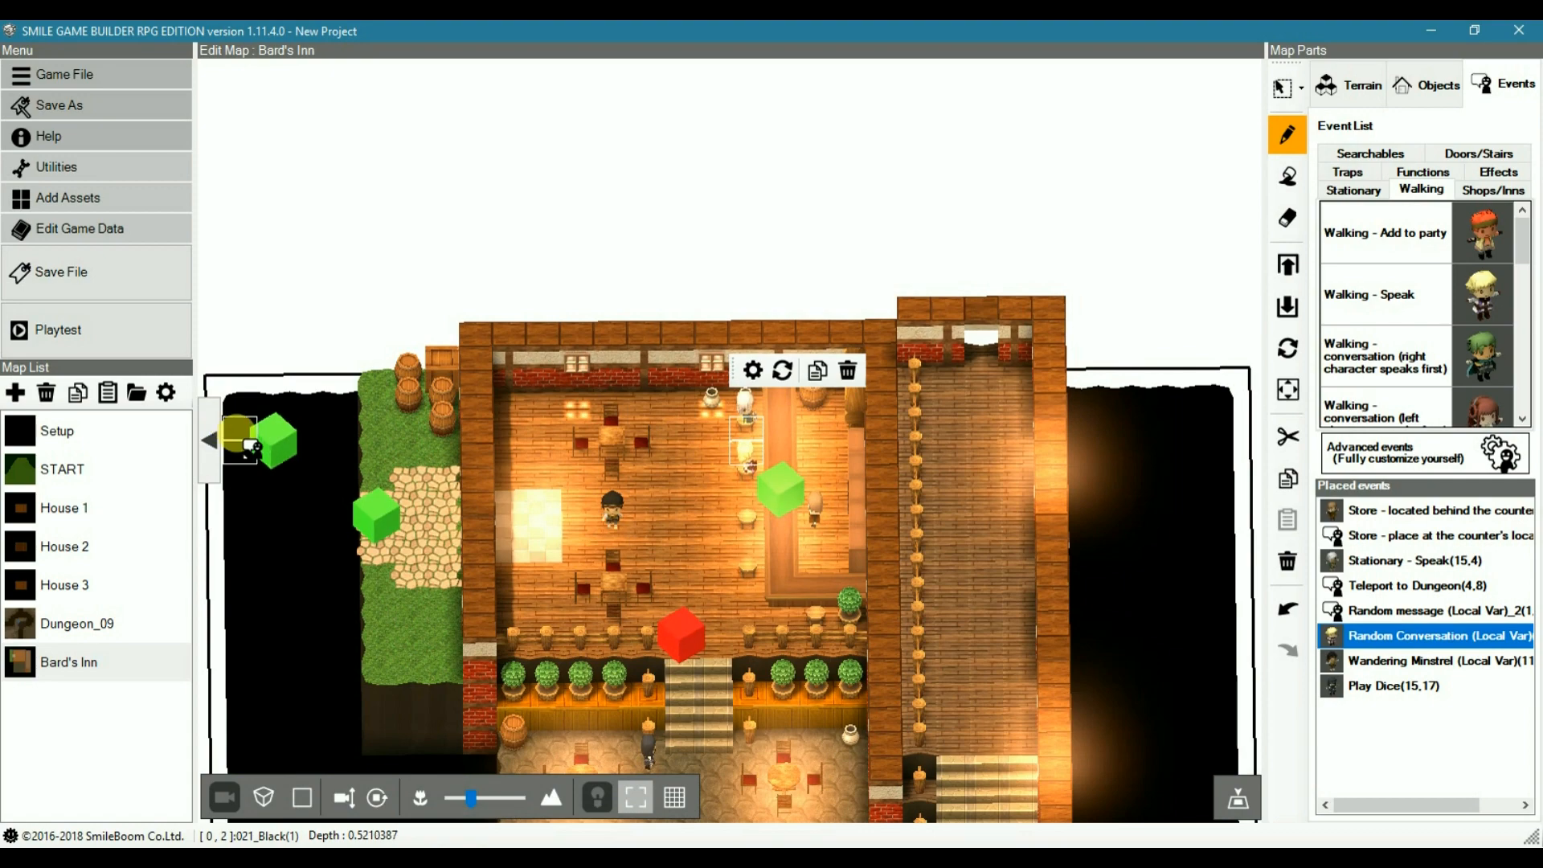
Step: Start a playtest with a new game and walk the hero up to the blond customer seated at the bar counter
left_click(94, 340)
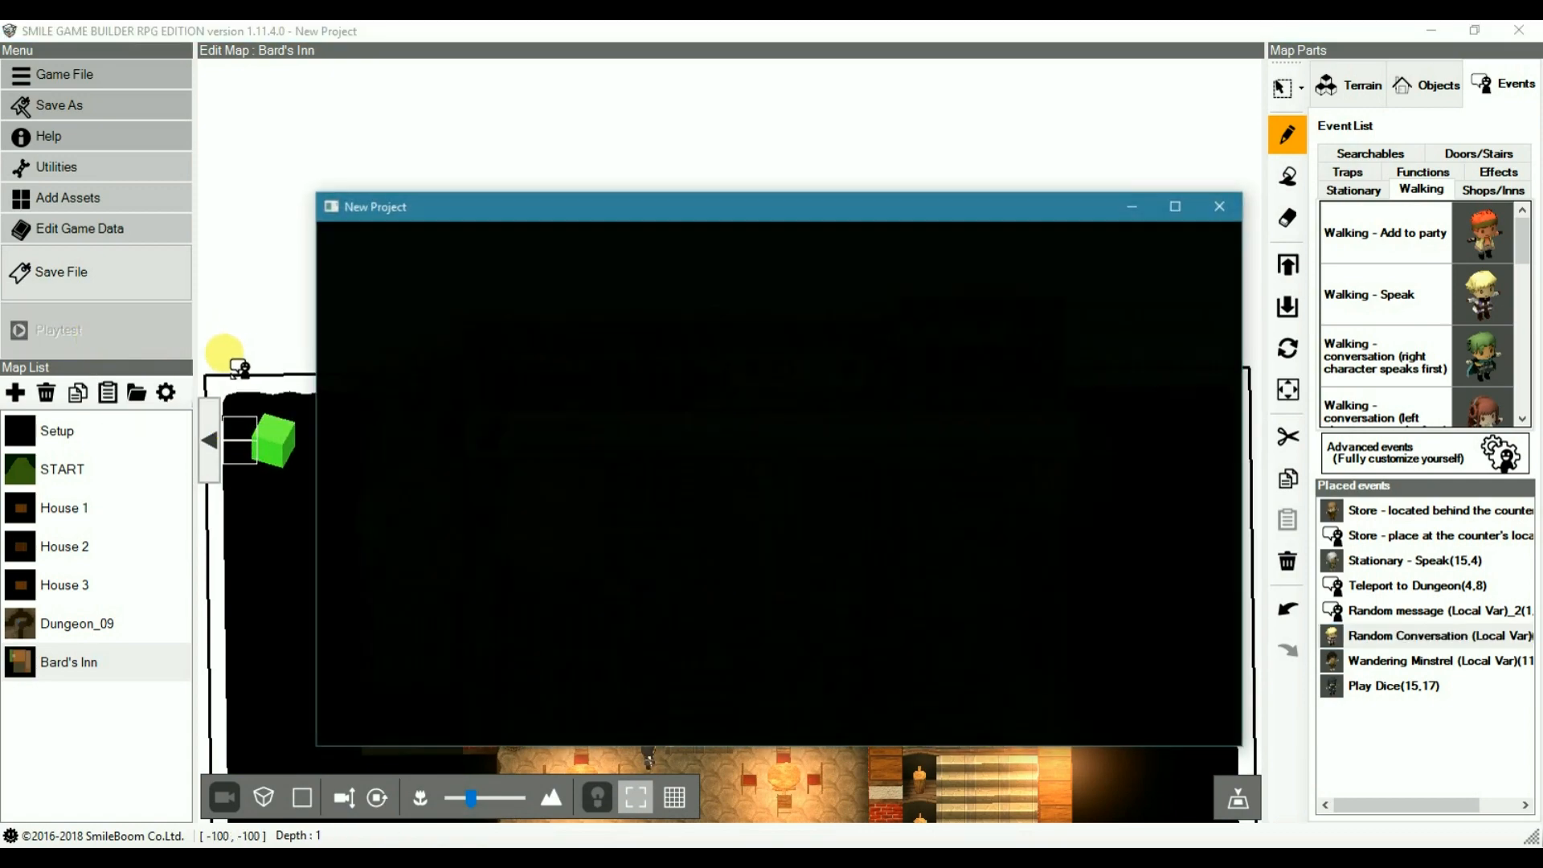
key("Return")
key("Up")
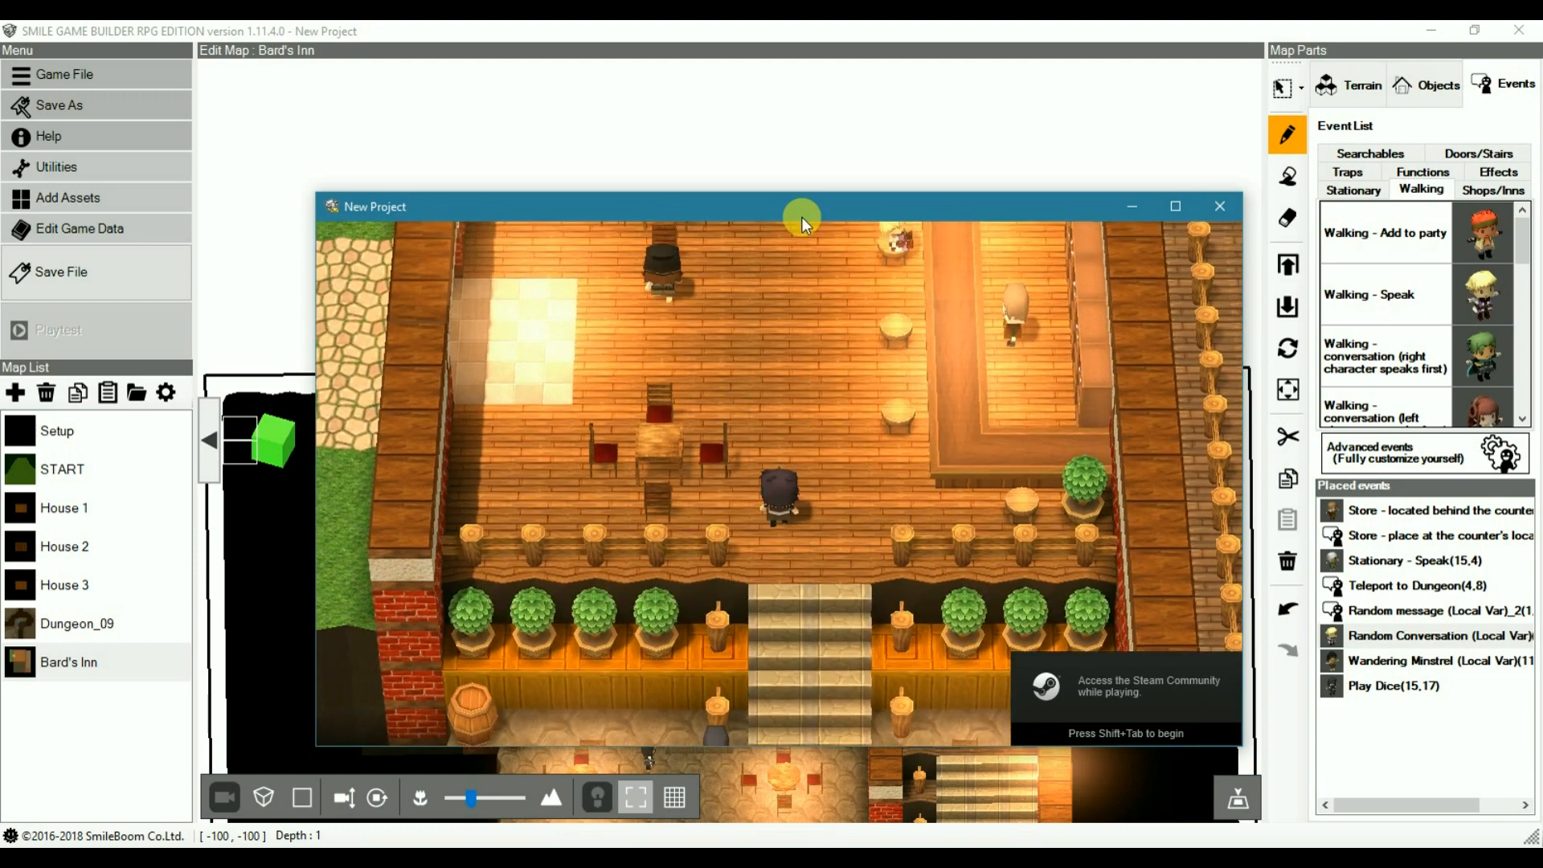
key("Right")
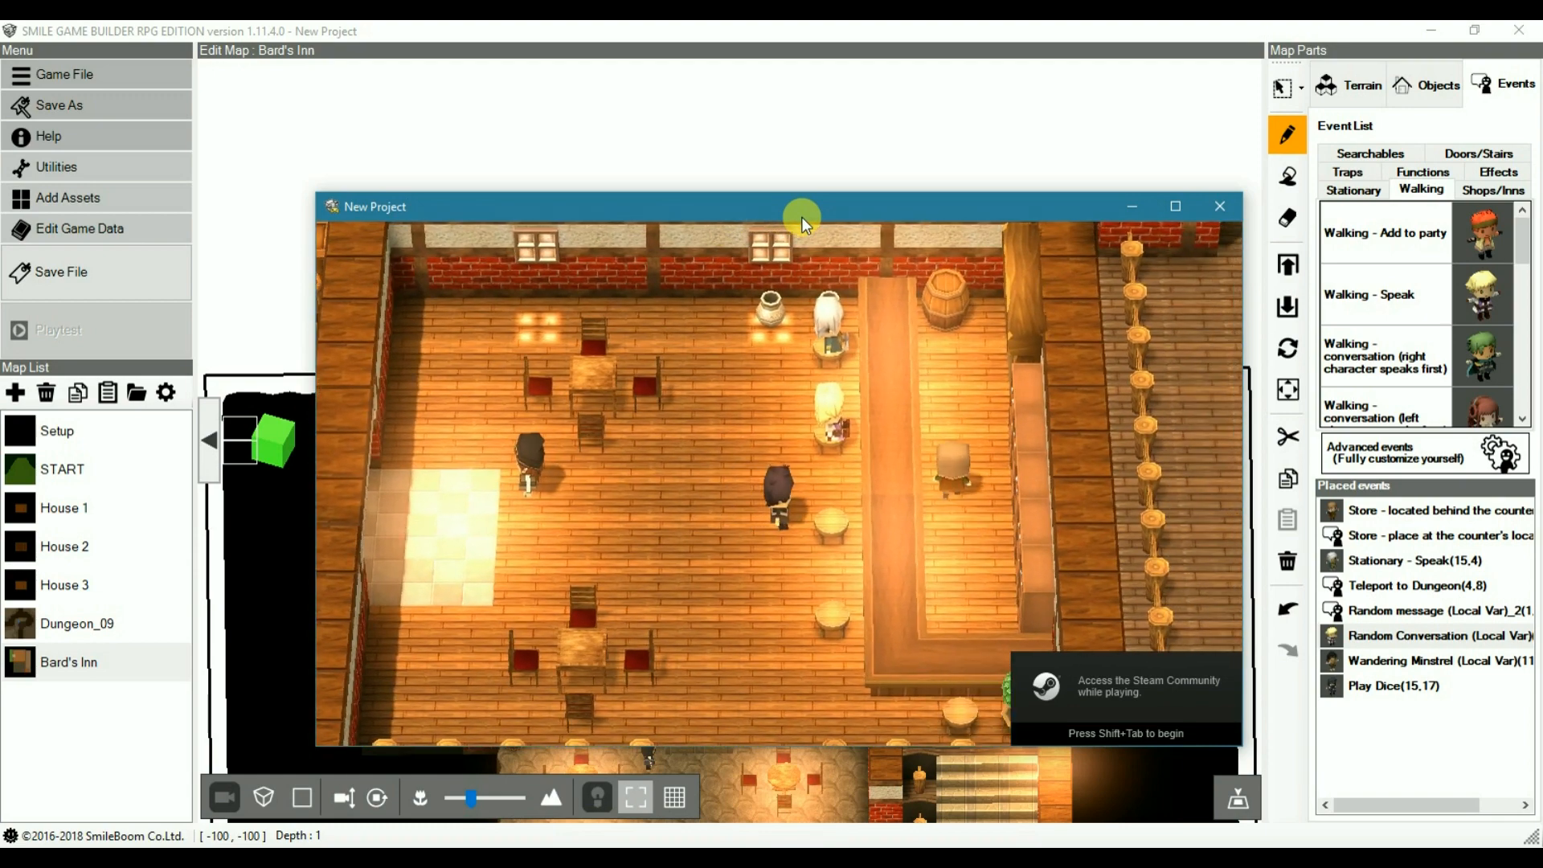
key("Up")
key("Right")
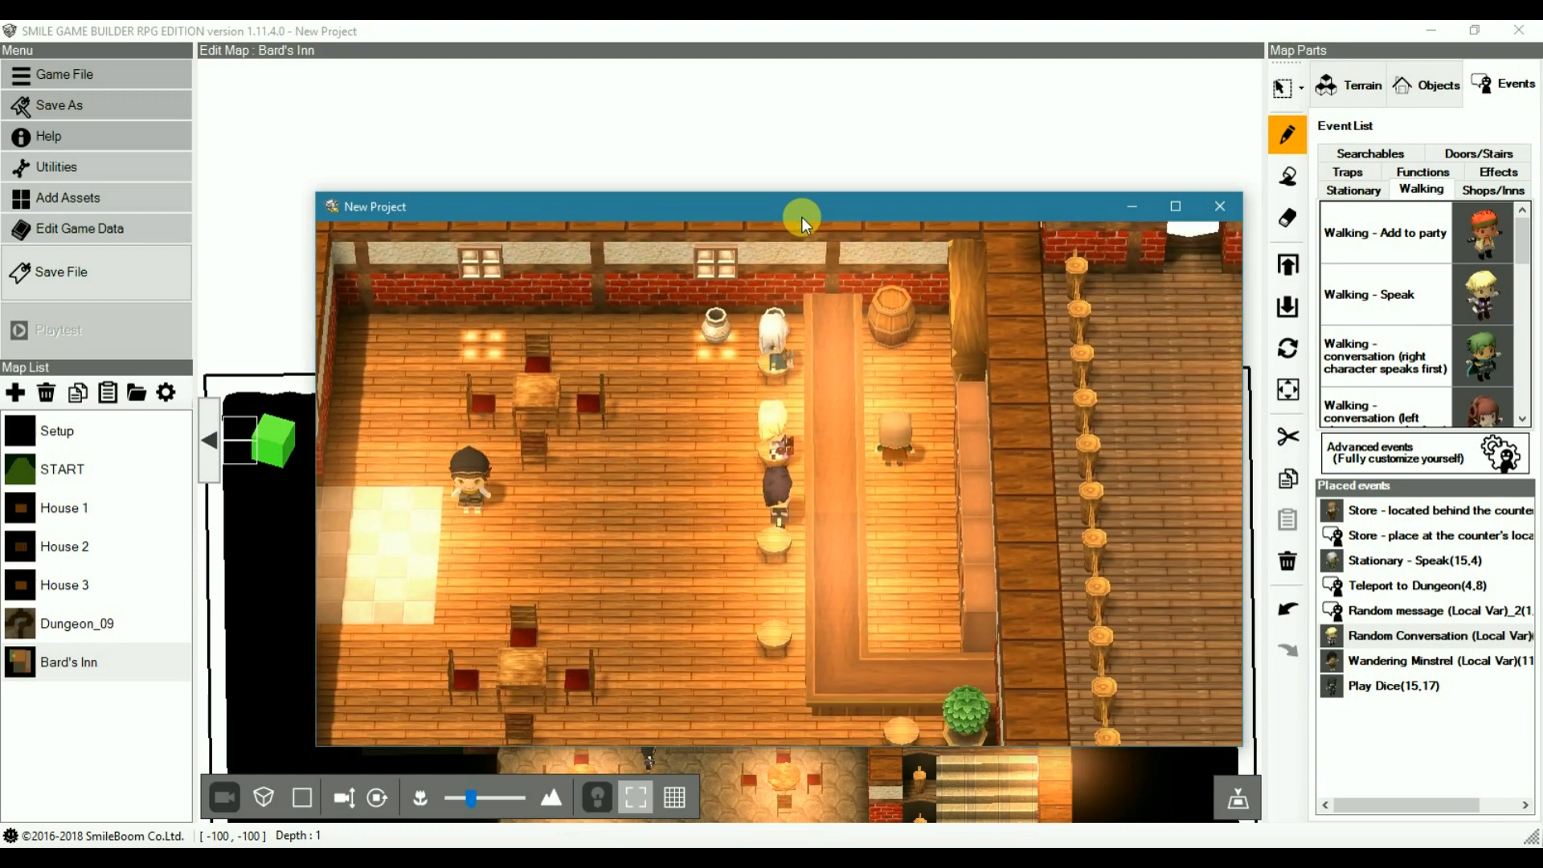
key("Up")
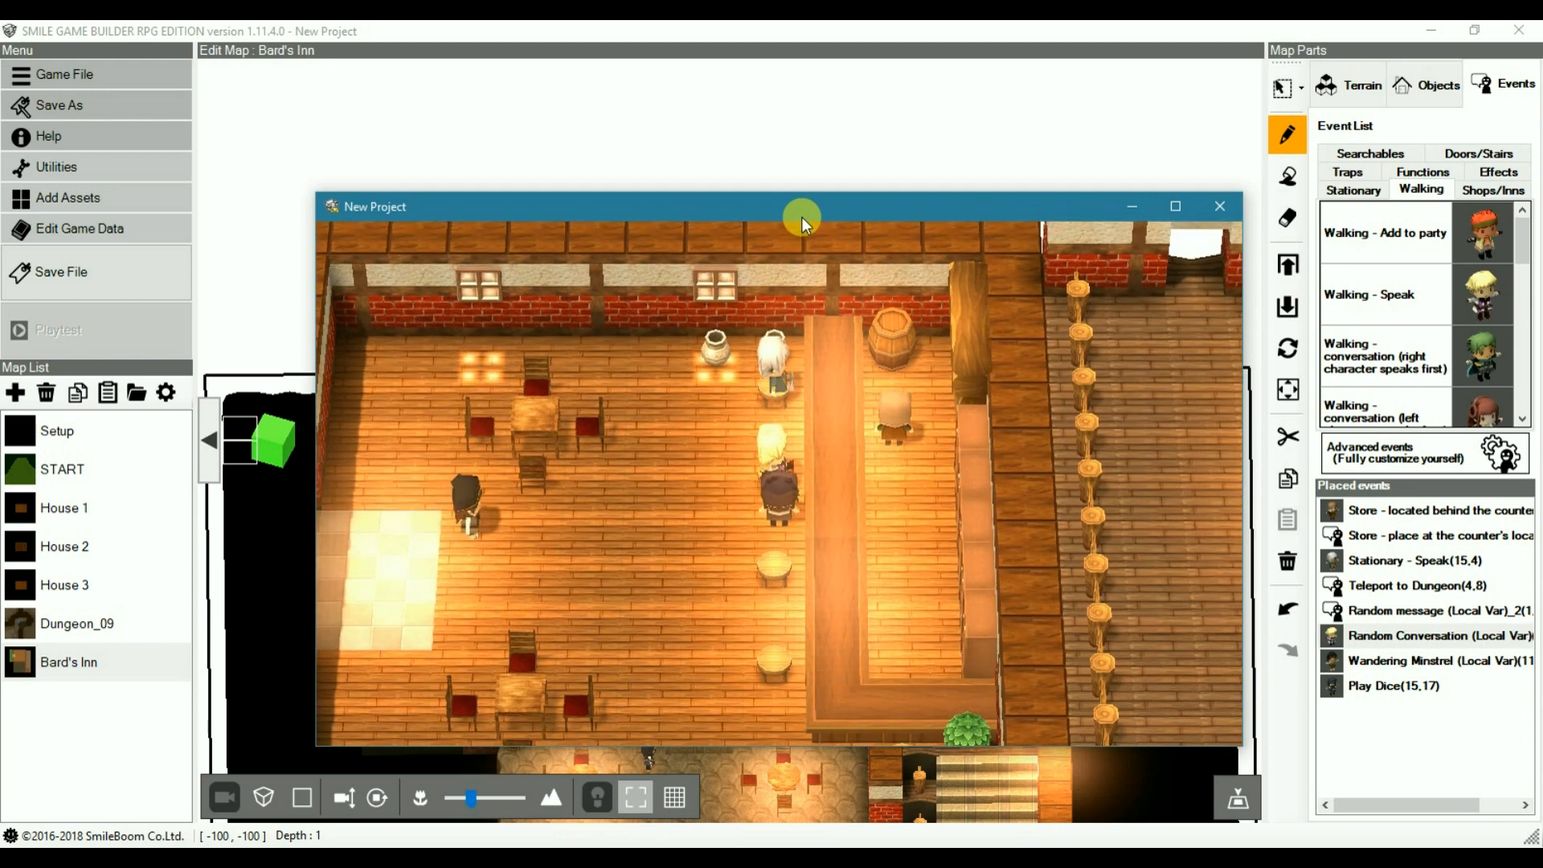
Step: Talk to the blond customer repeatedly to check the random conversations, and close the test window
key("Return")
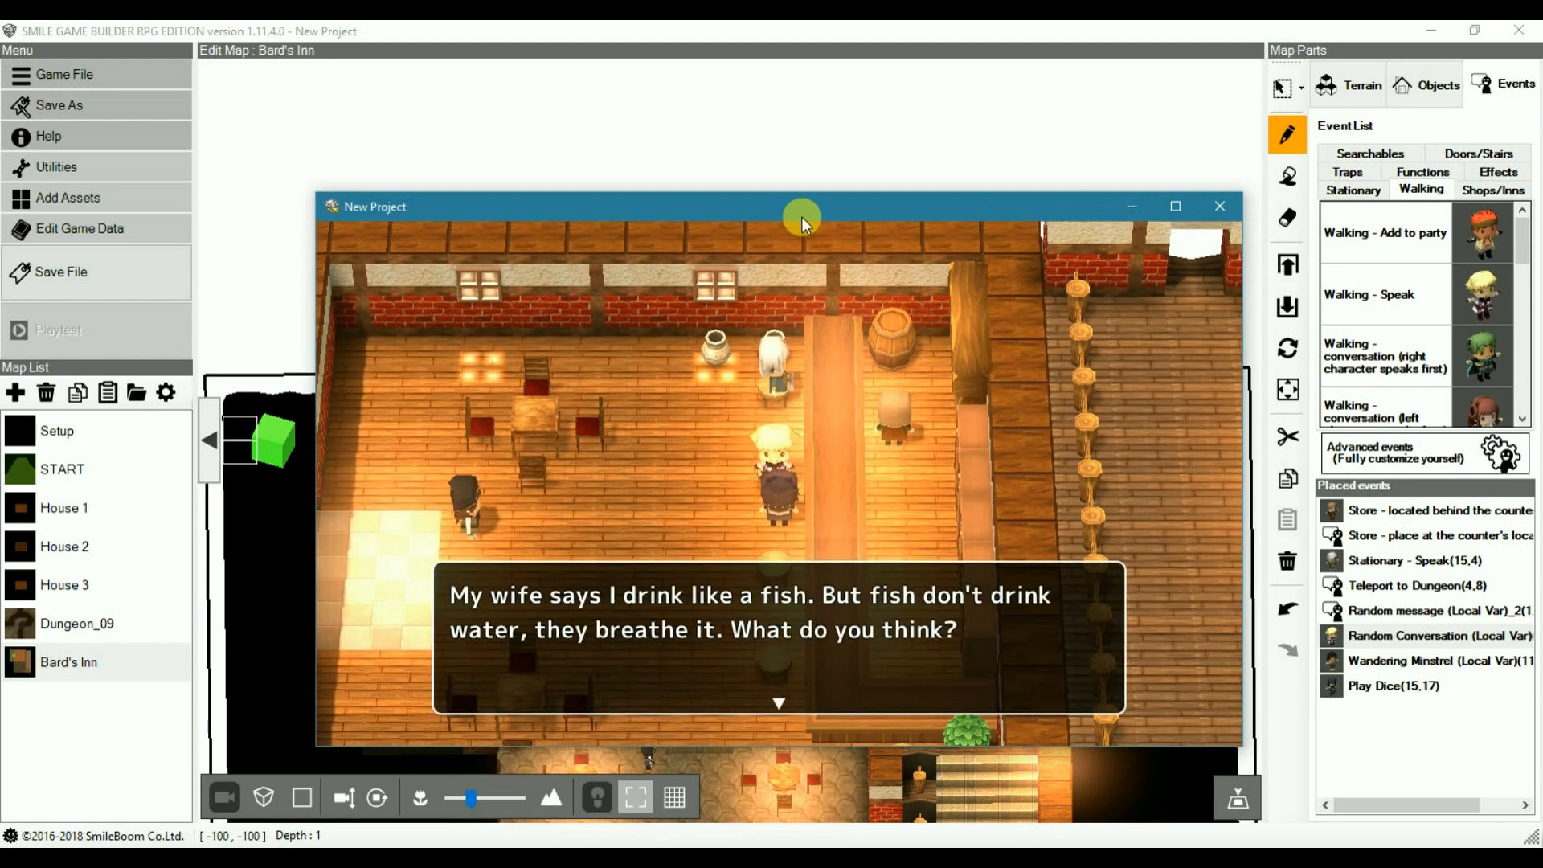
key("Return")
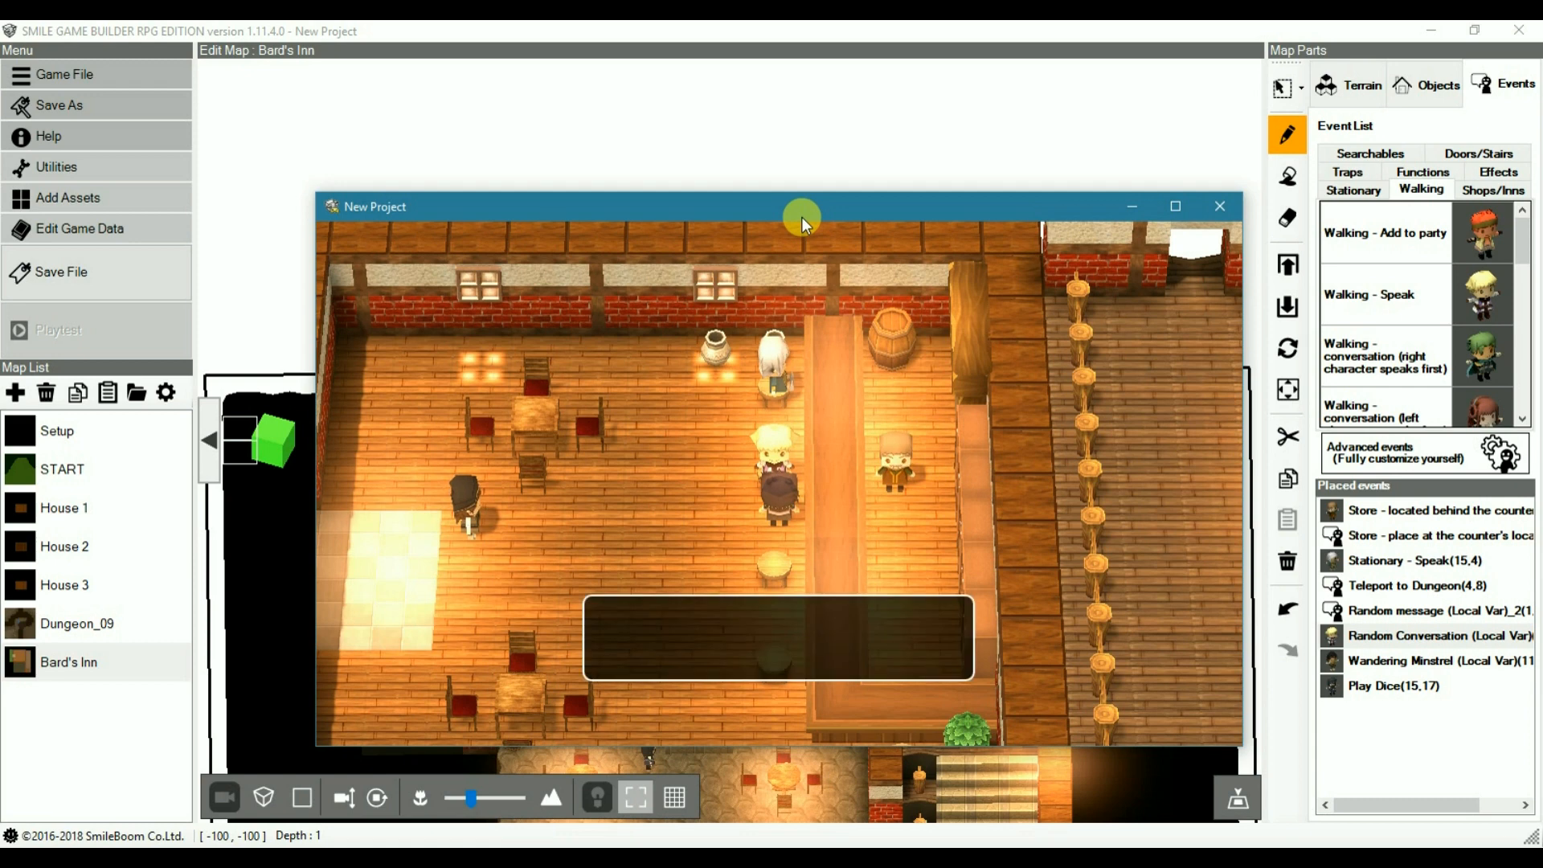
key("Return")
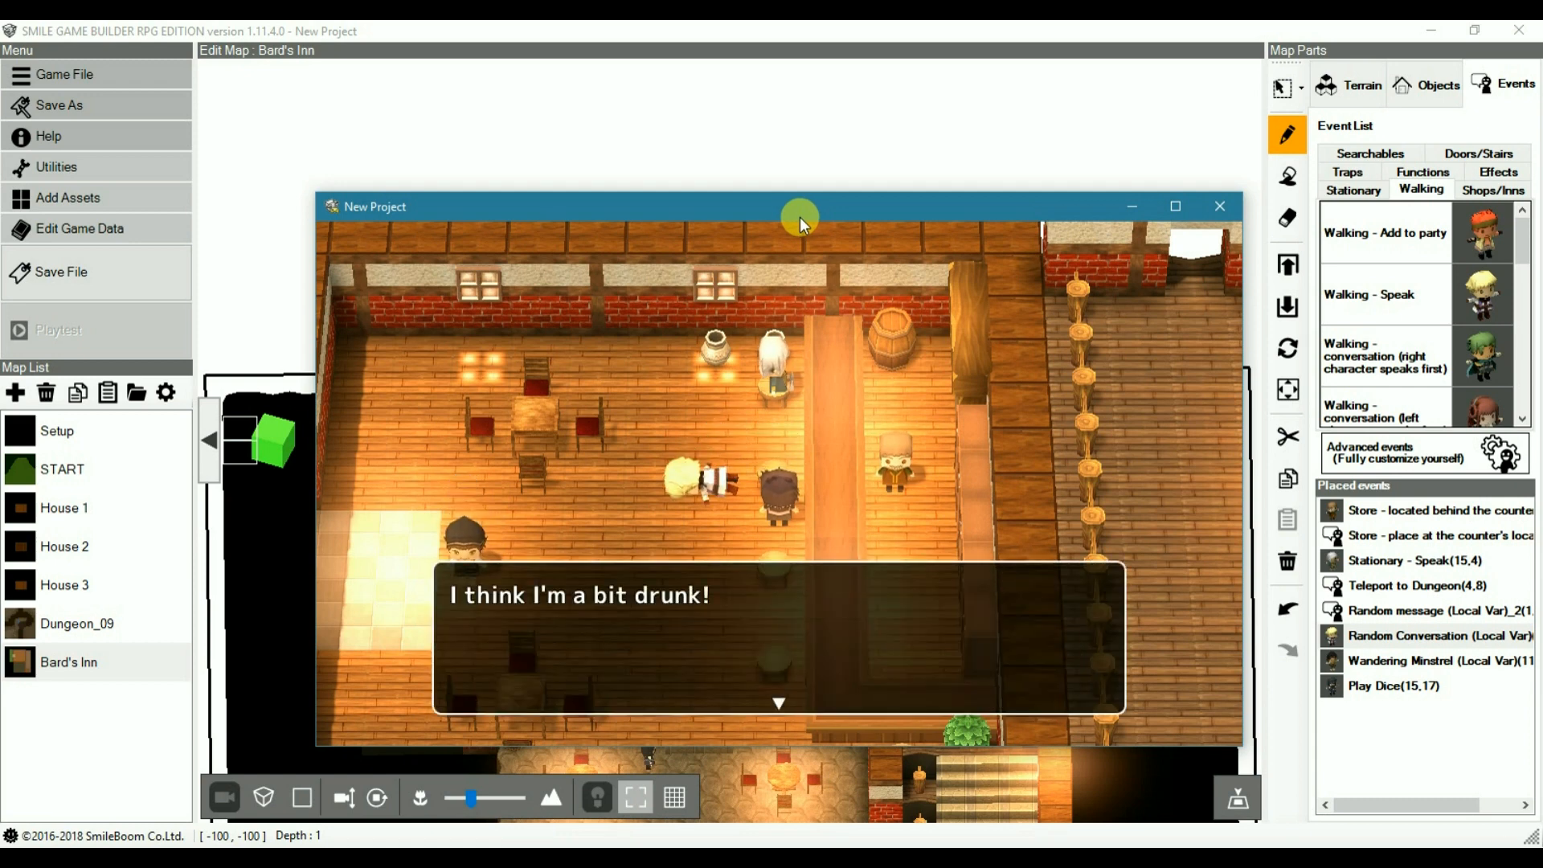
key("Return")
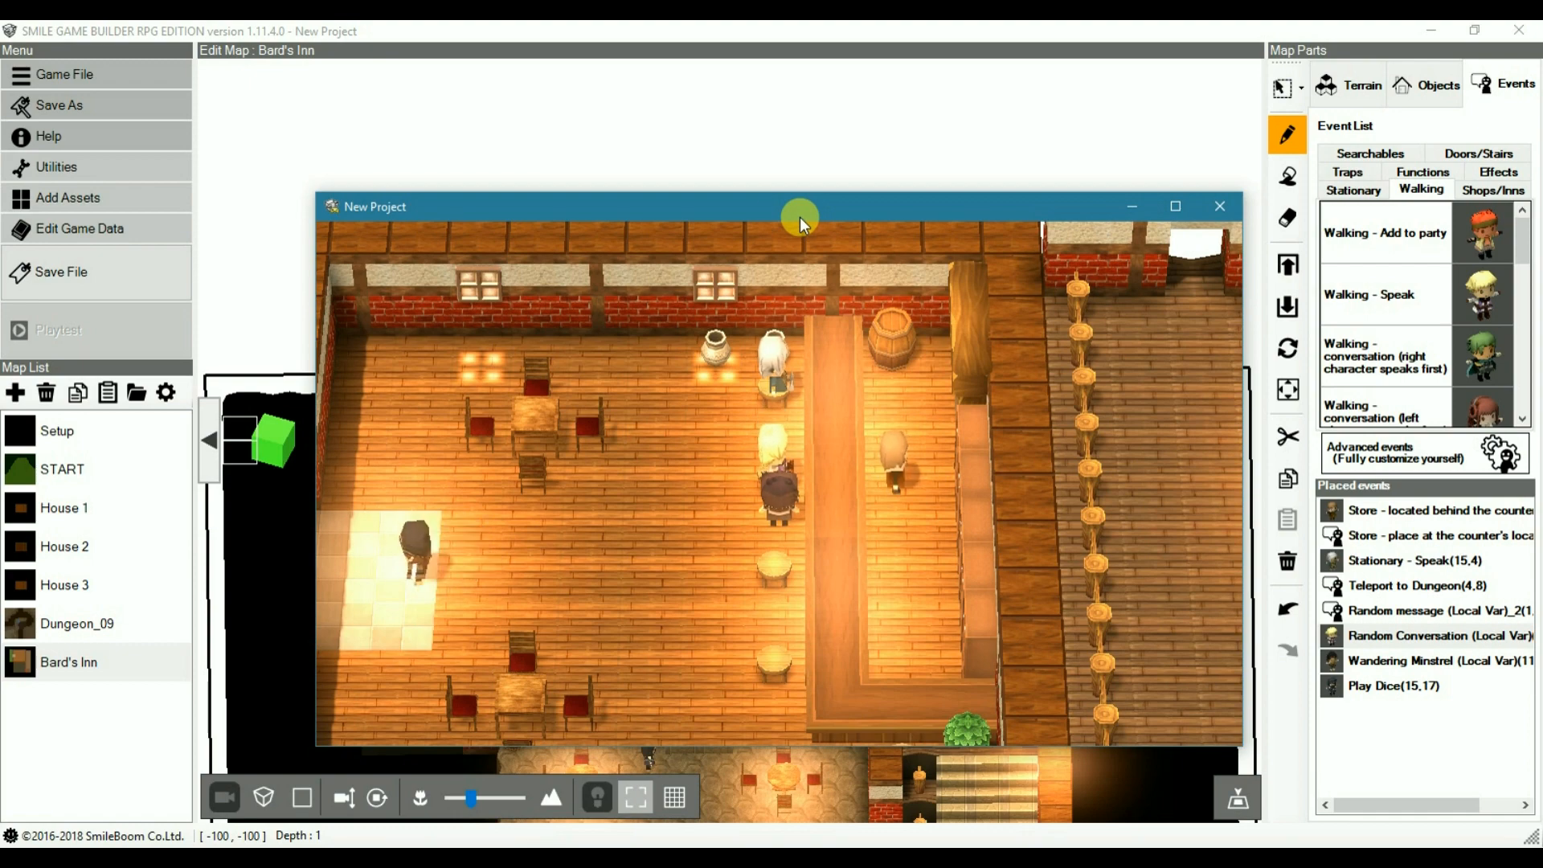
left_click(1215, 207)
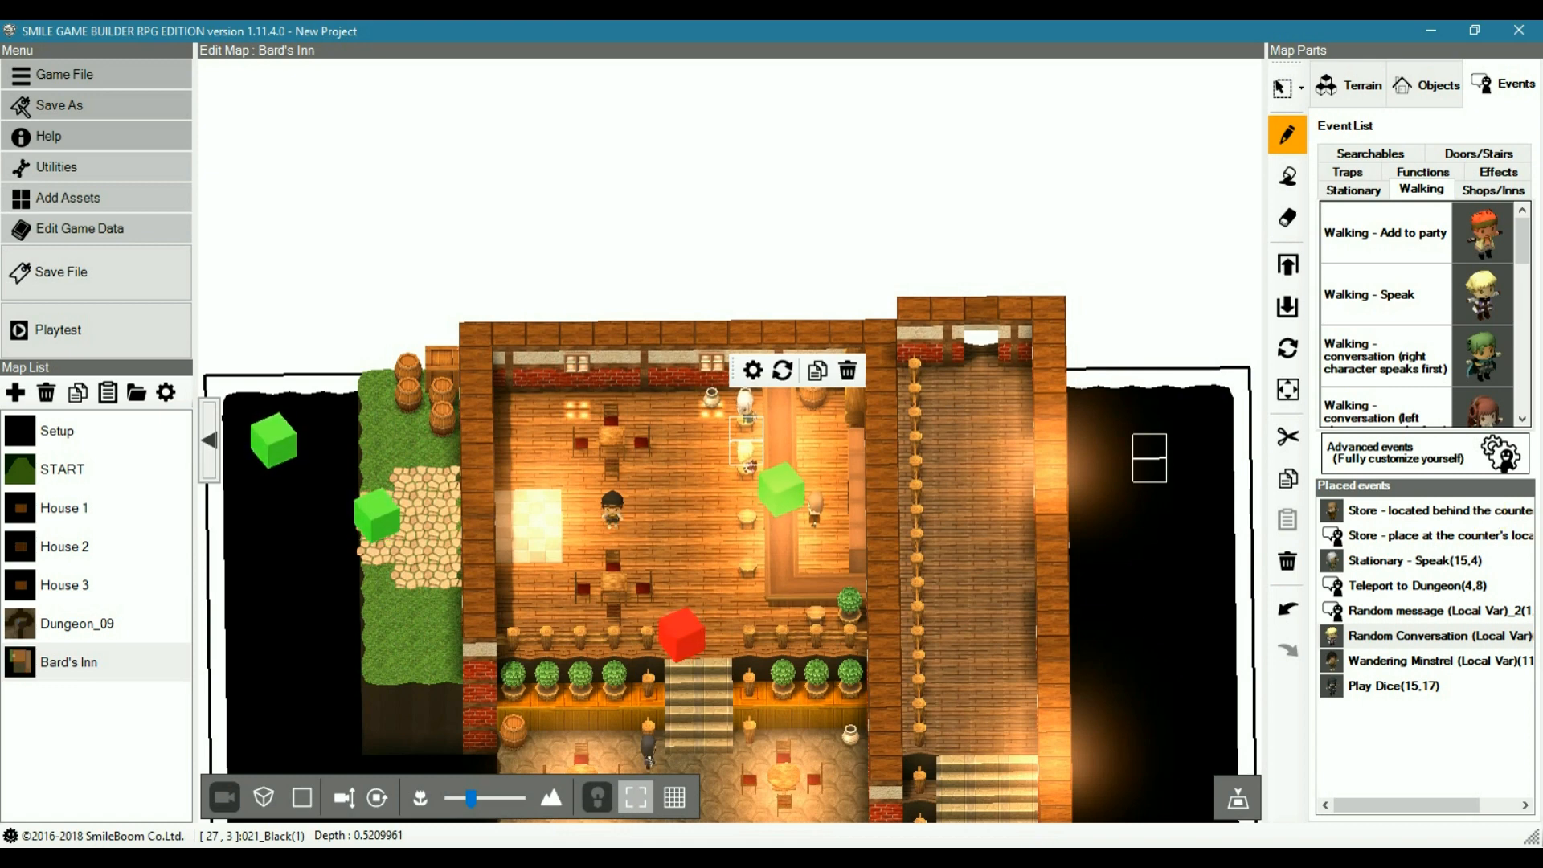
Step: Open the Wandering Minstrel (Local Var) event, preview character graphics F_chred038 and F_chred039, and leave the graphic selection without changes
left_click_drag(1431, 533, 1415, 533)
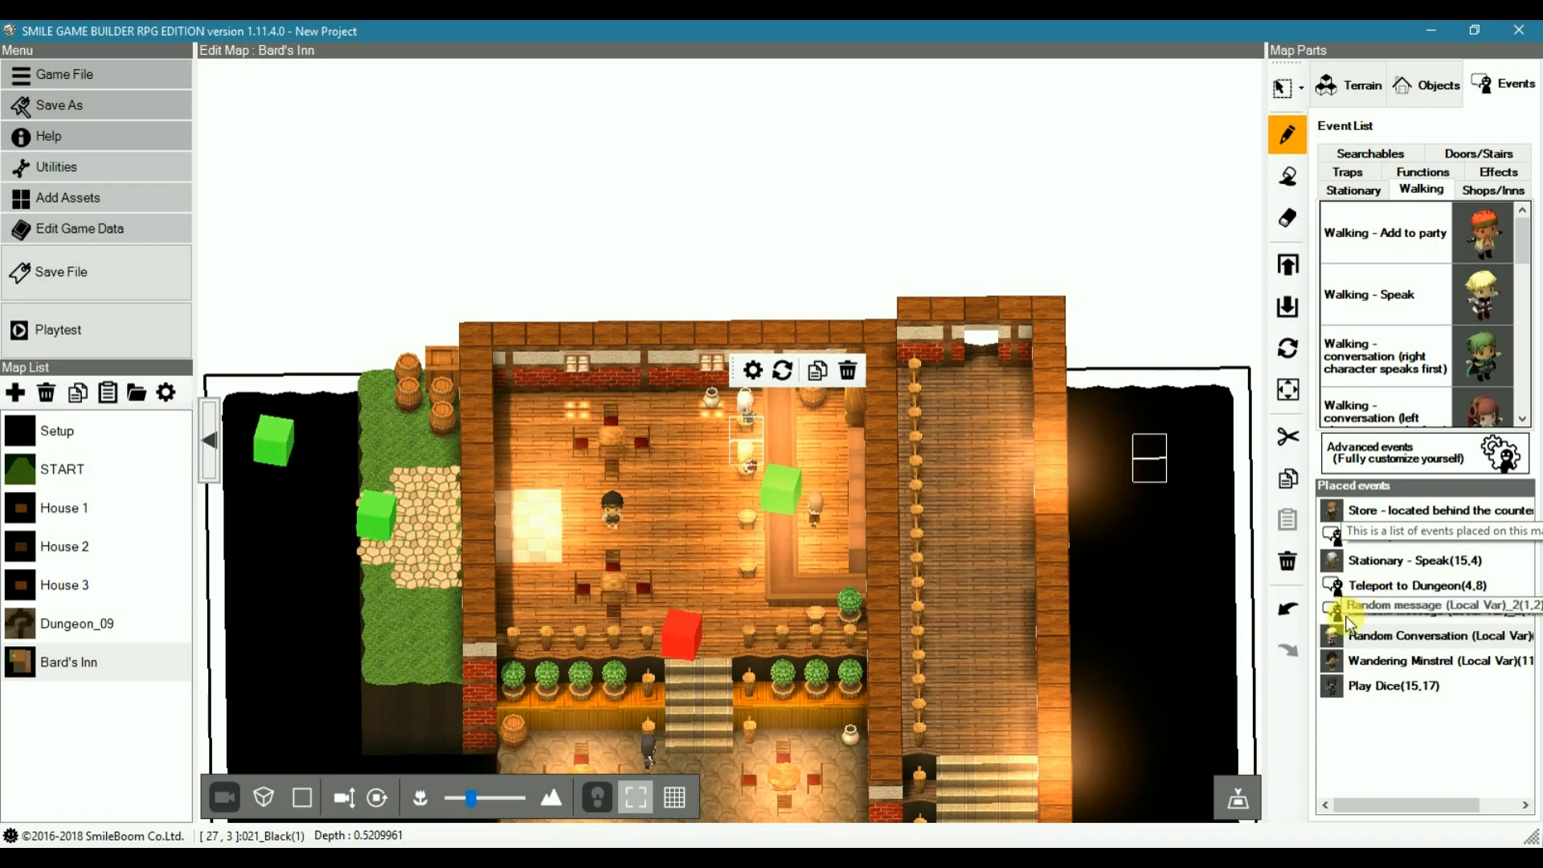
left_click(1339, 667)
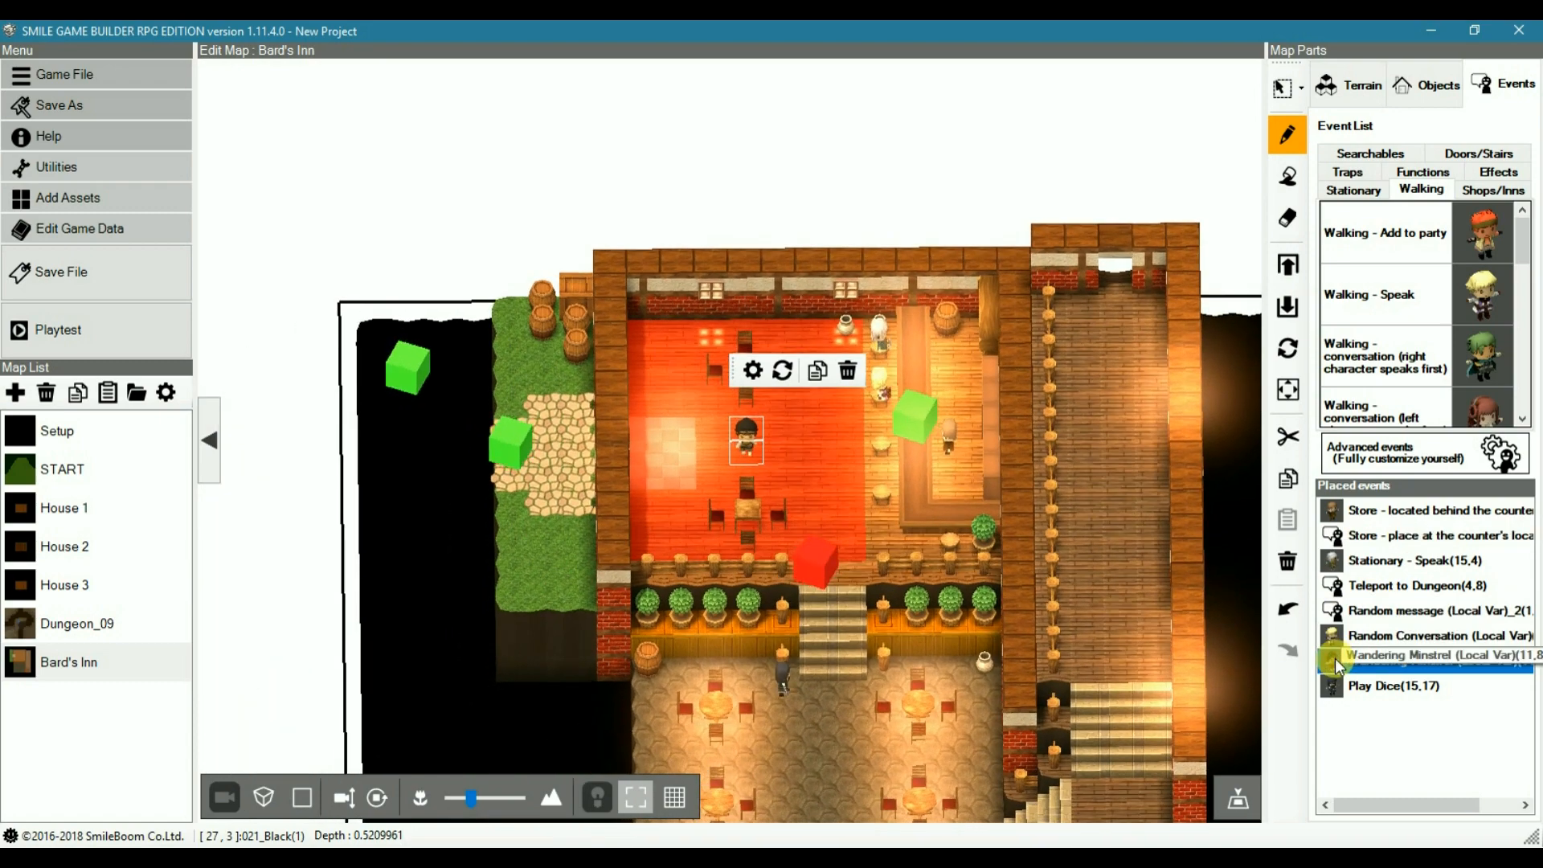
double_click(1336, 660)
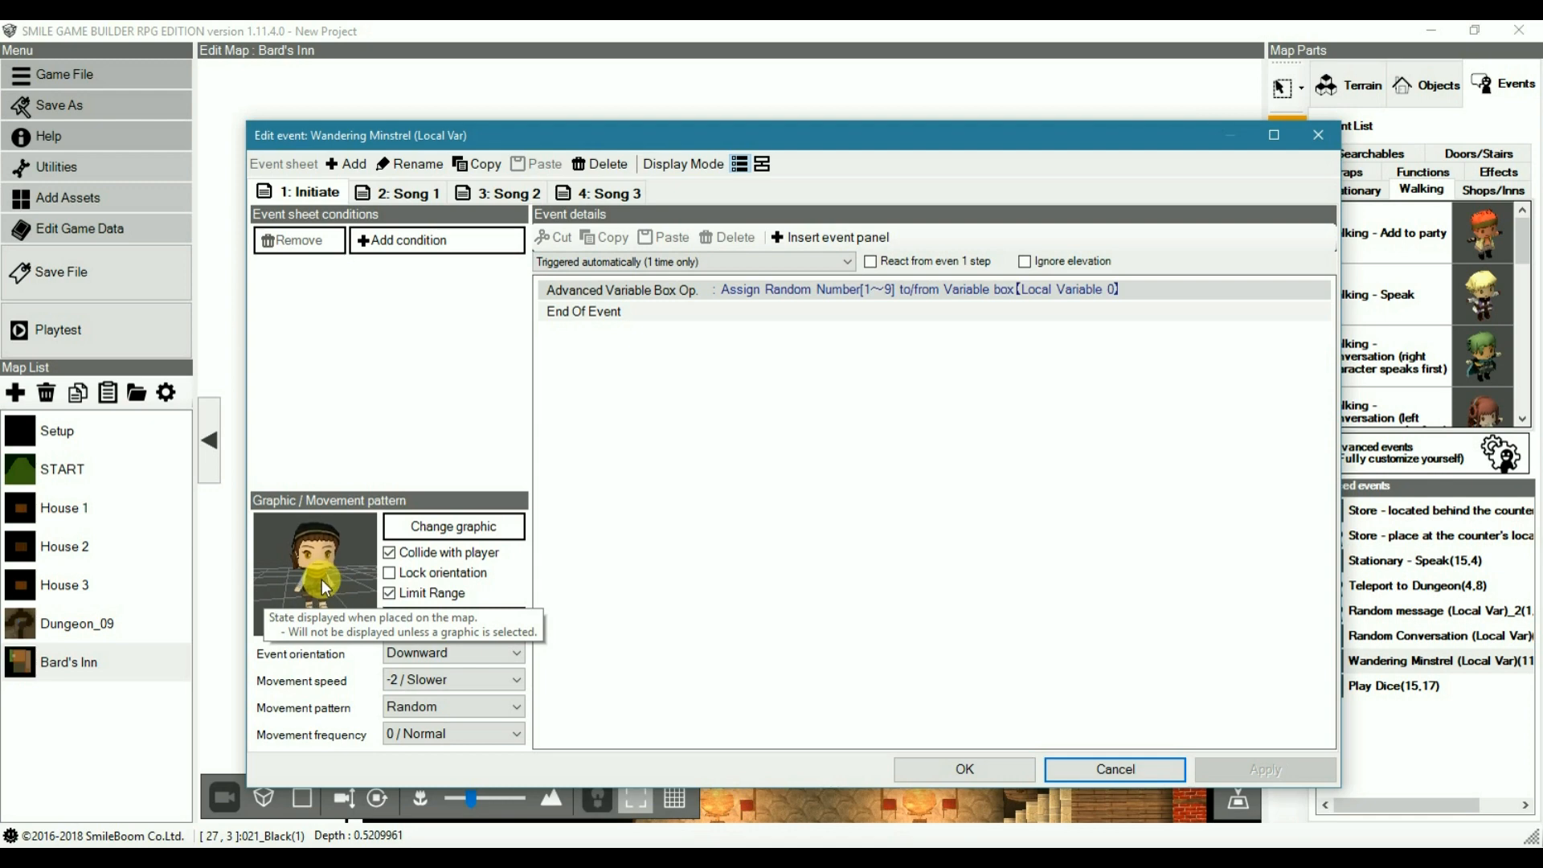
left_click(463, 531)
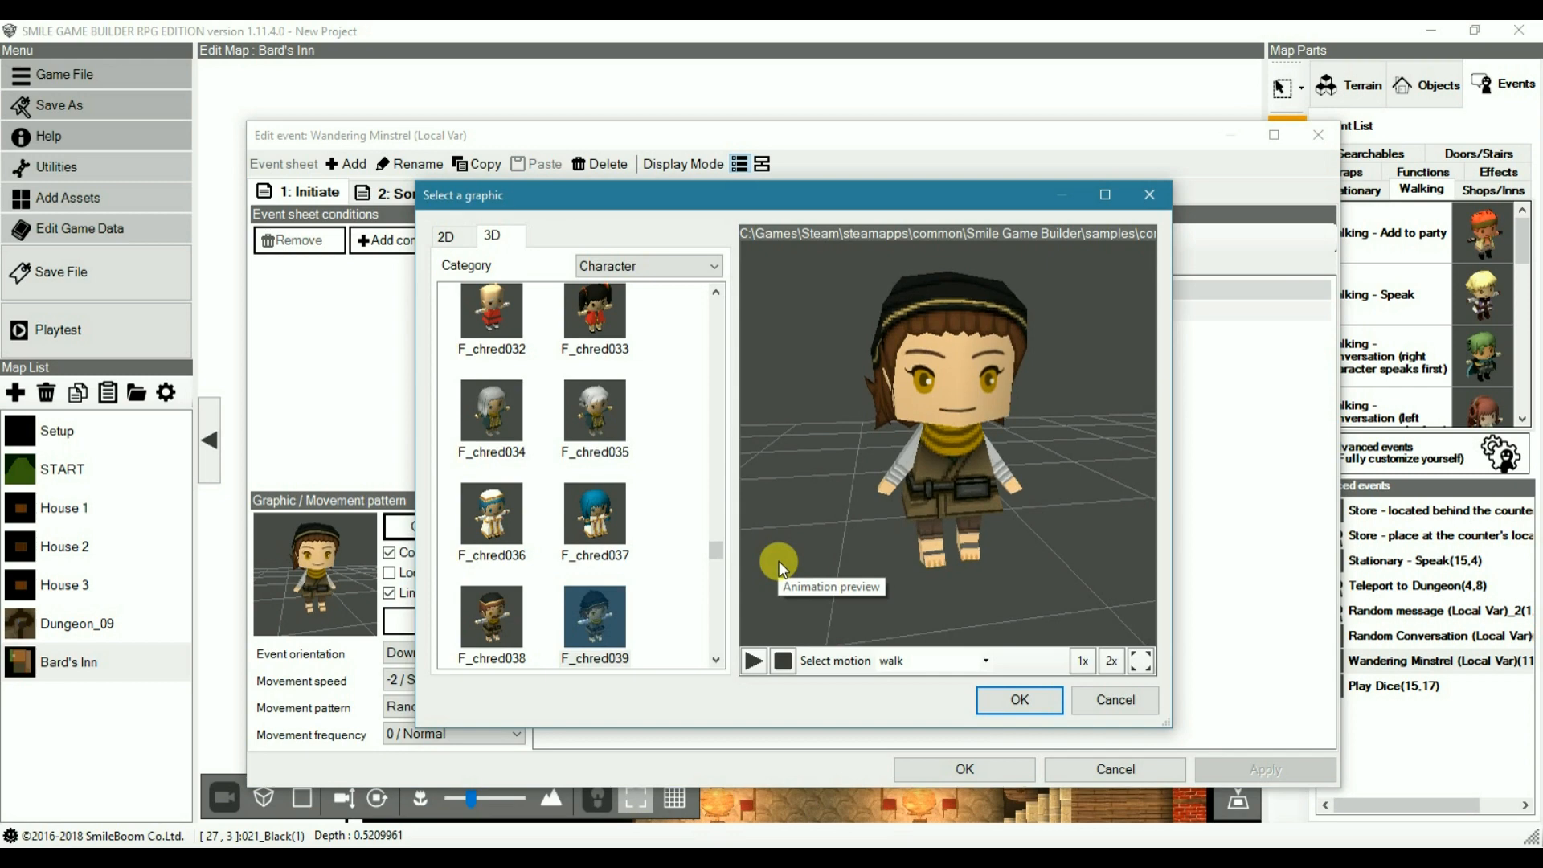
mouse_move(939, 493)
left_mouse_down()
mouse_move(563, 498)
mouse_move(580, 495)
left_mouse_up()
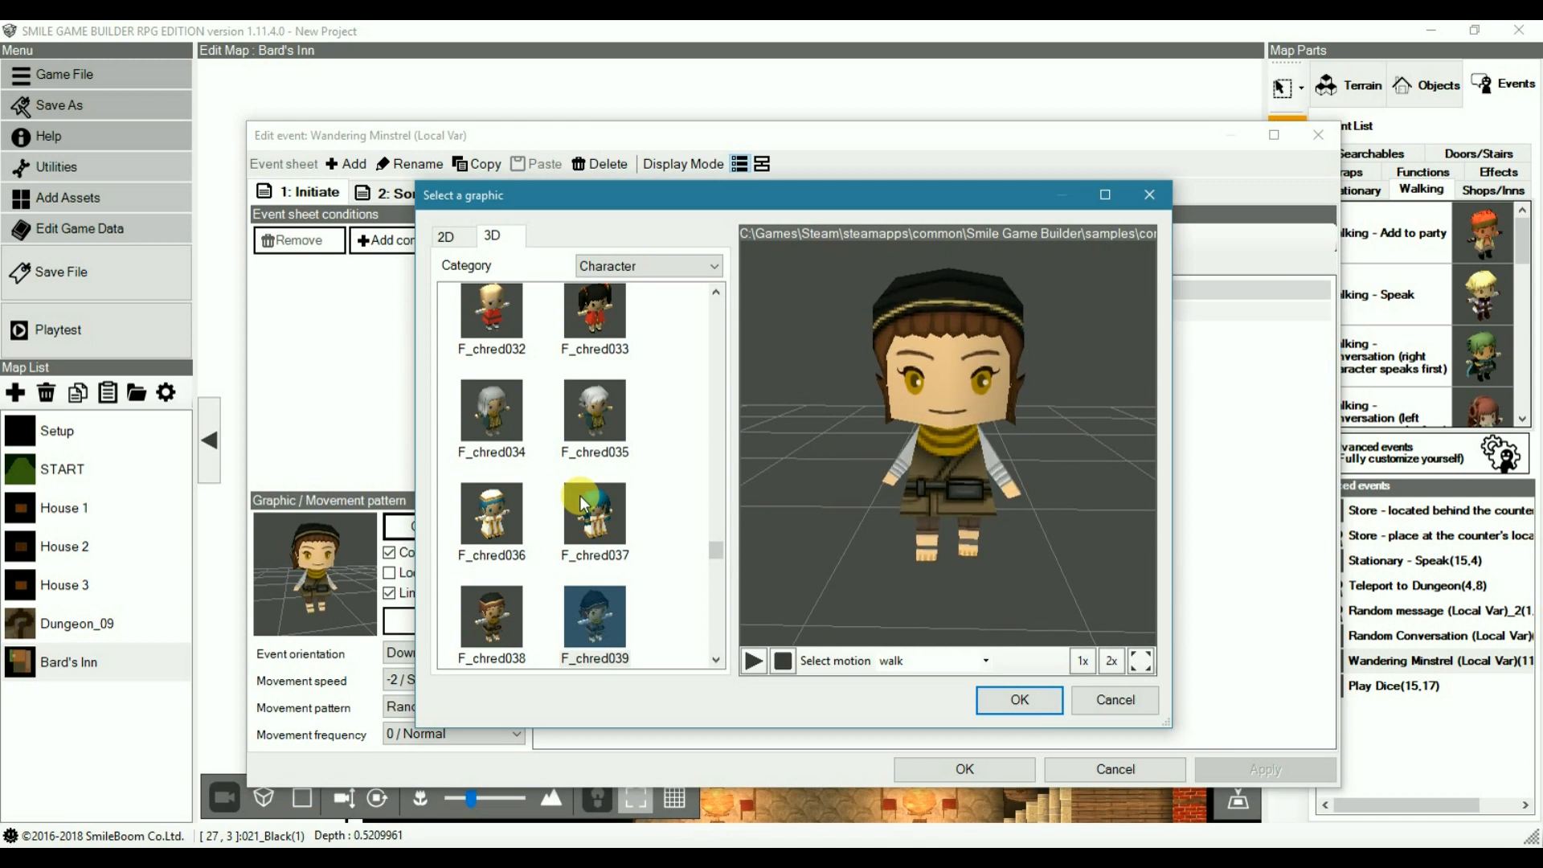
left_click(500, 619)
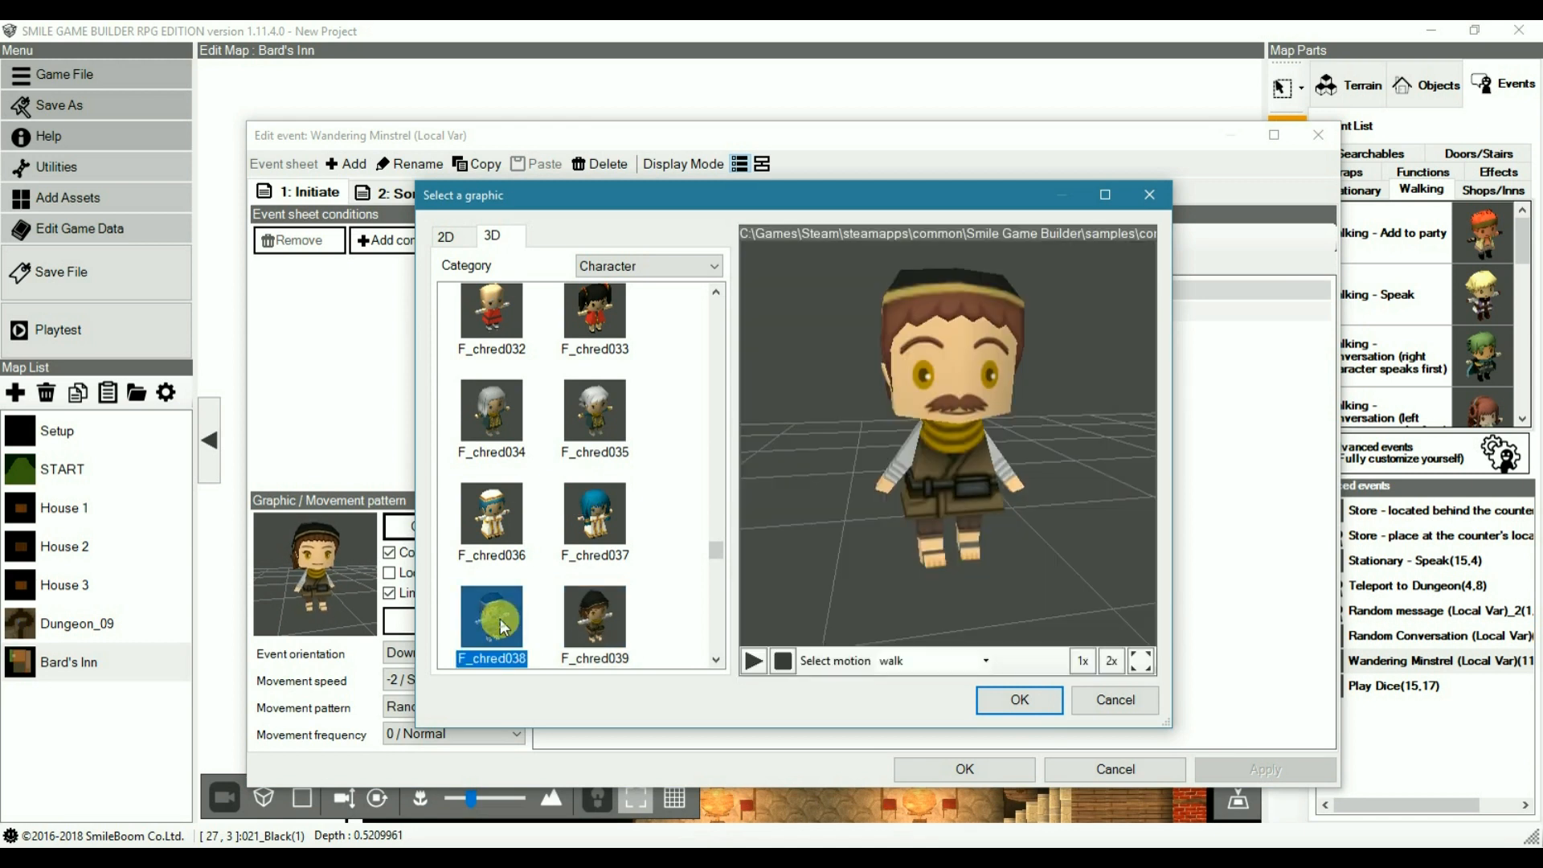
left_click(599, 614)
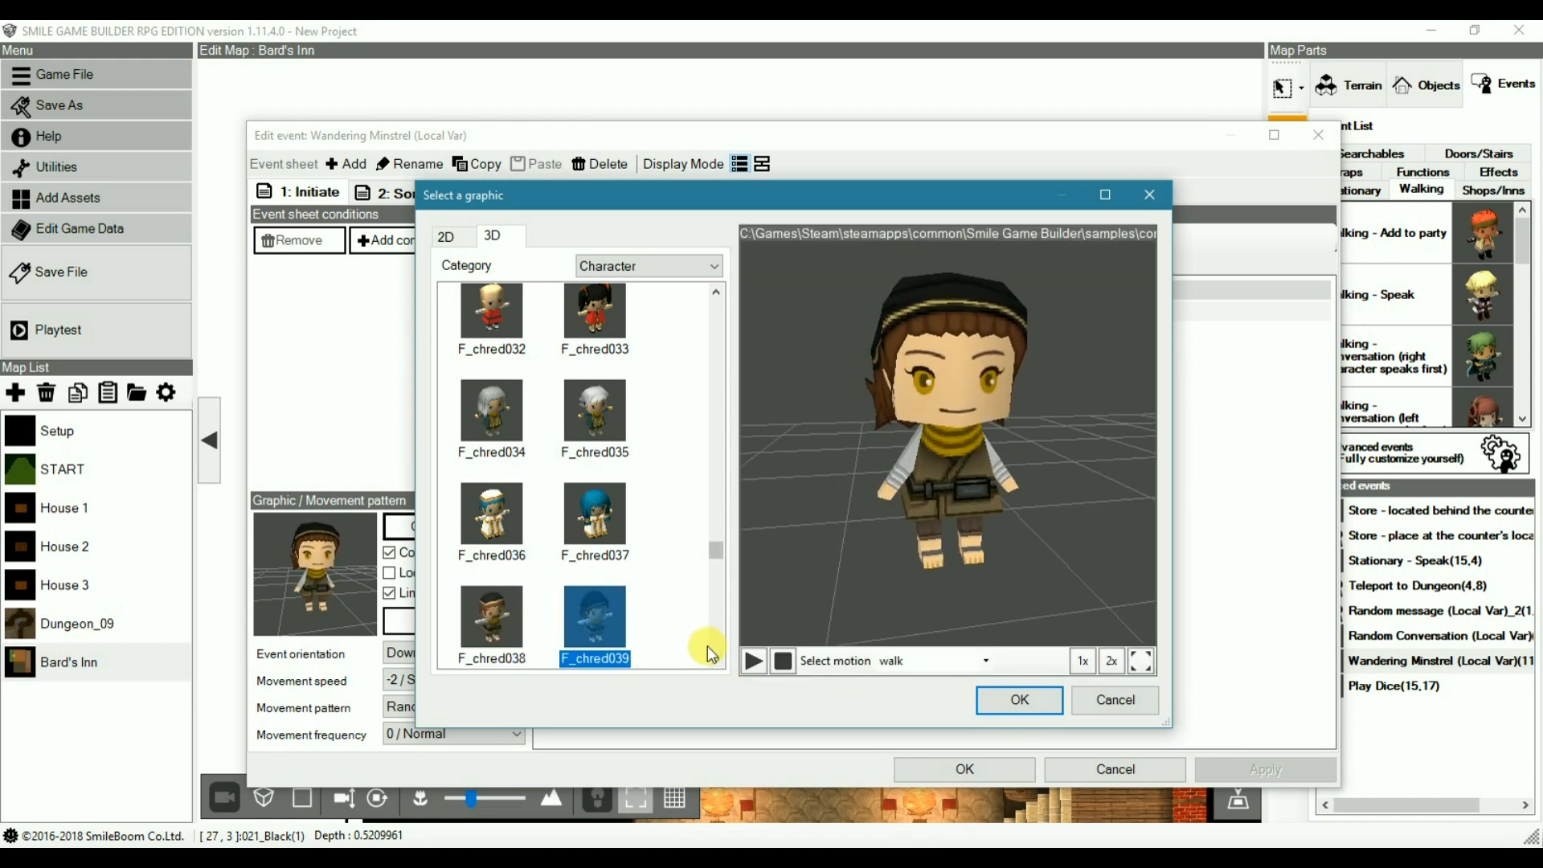
left_click(1127, 704)
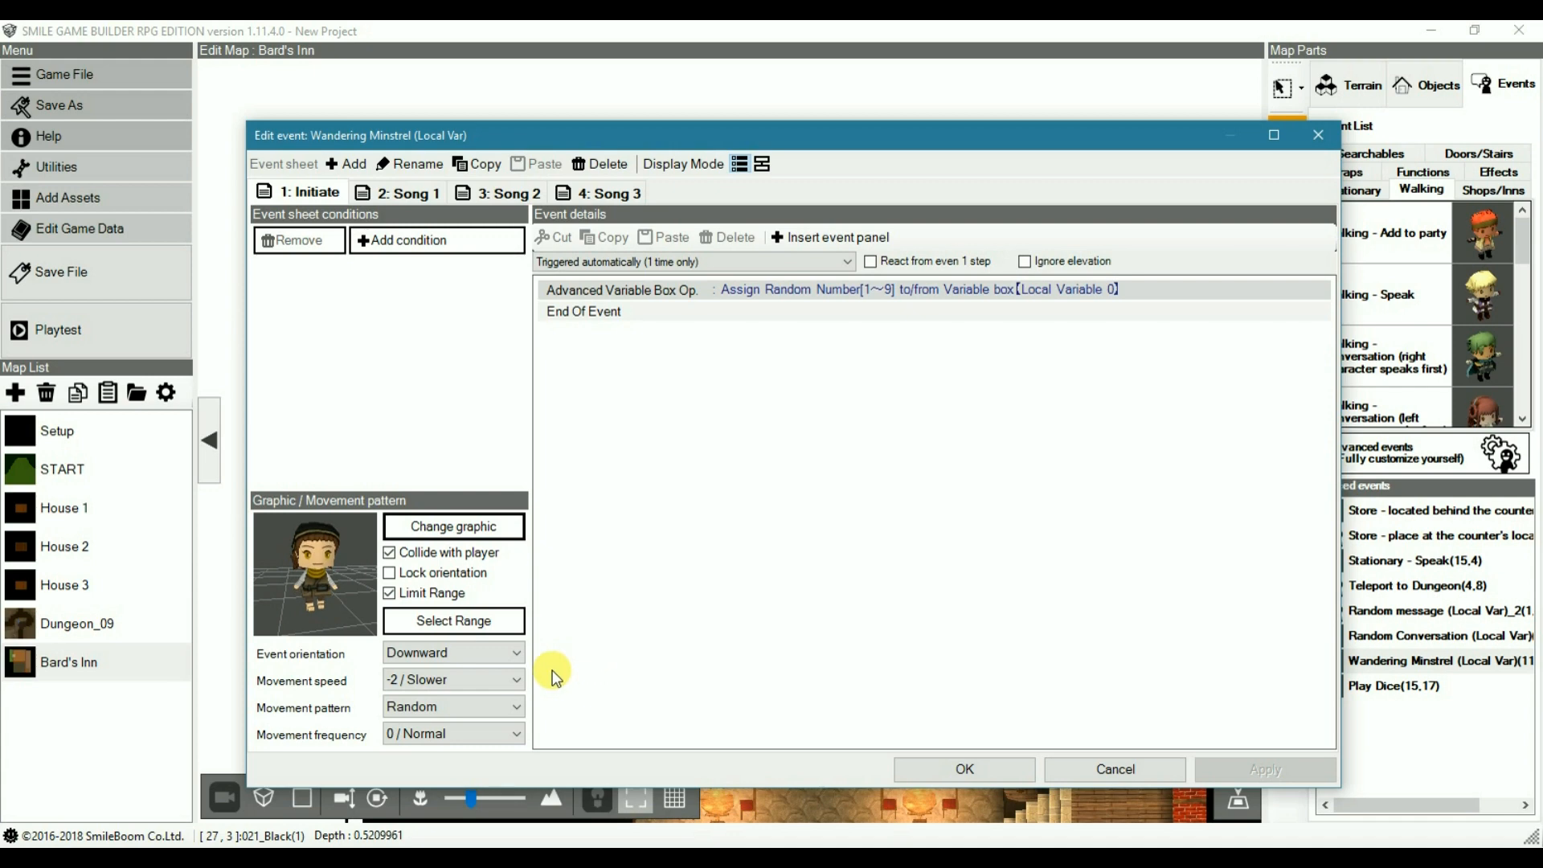
Step: Examine the minstrel's movement range without changing it, and review the random number operation on the Initiate sheet
left_click(455, 622)
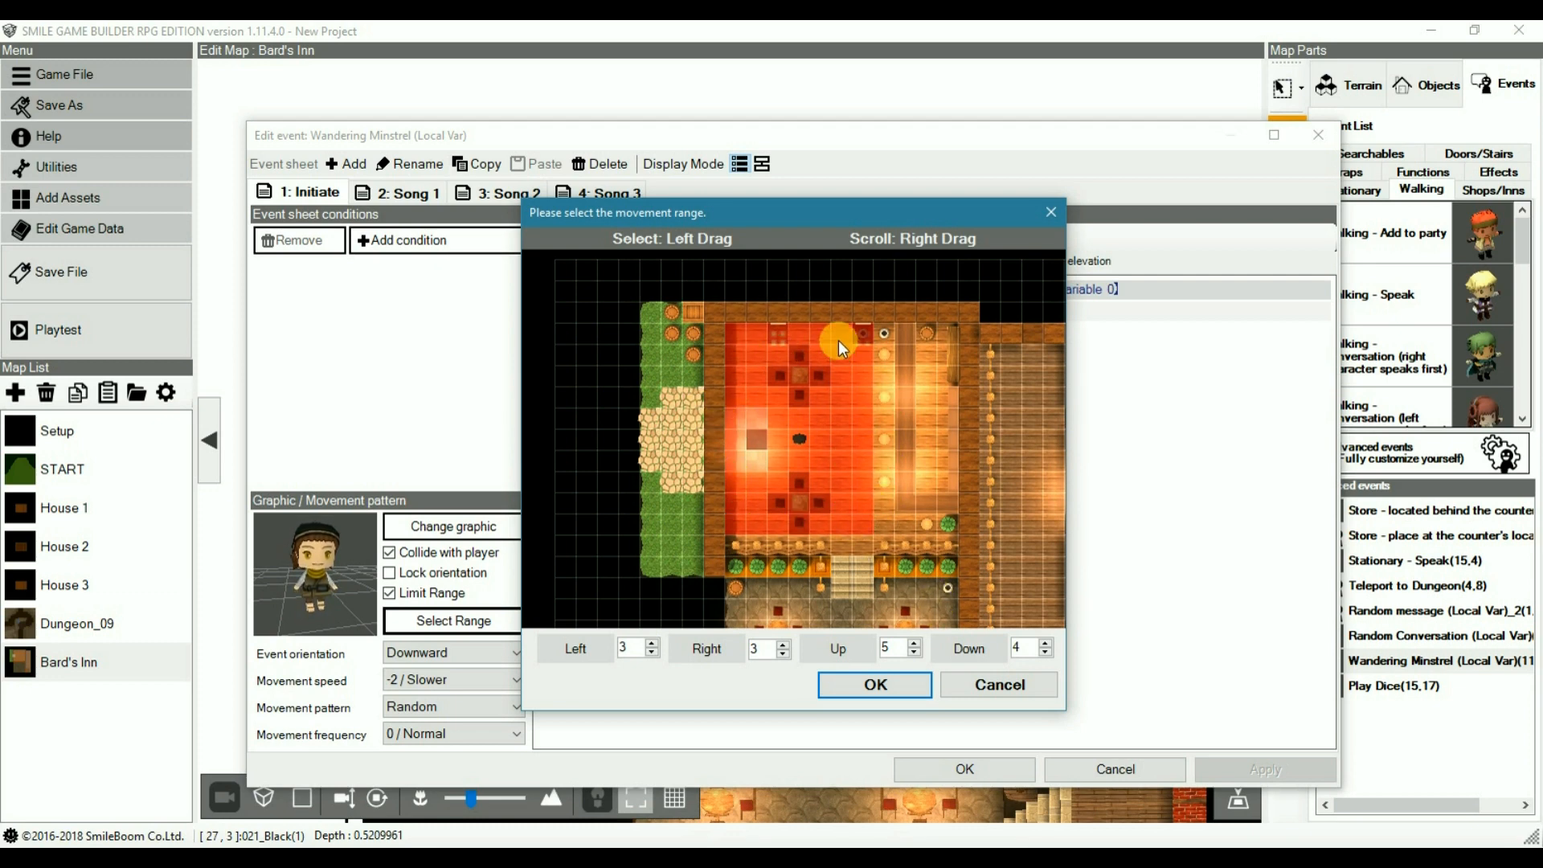
left_click(1001, 686)
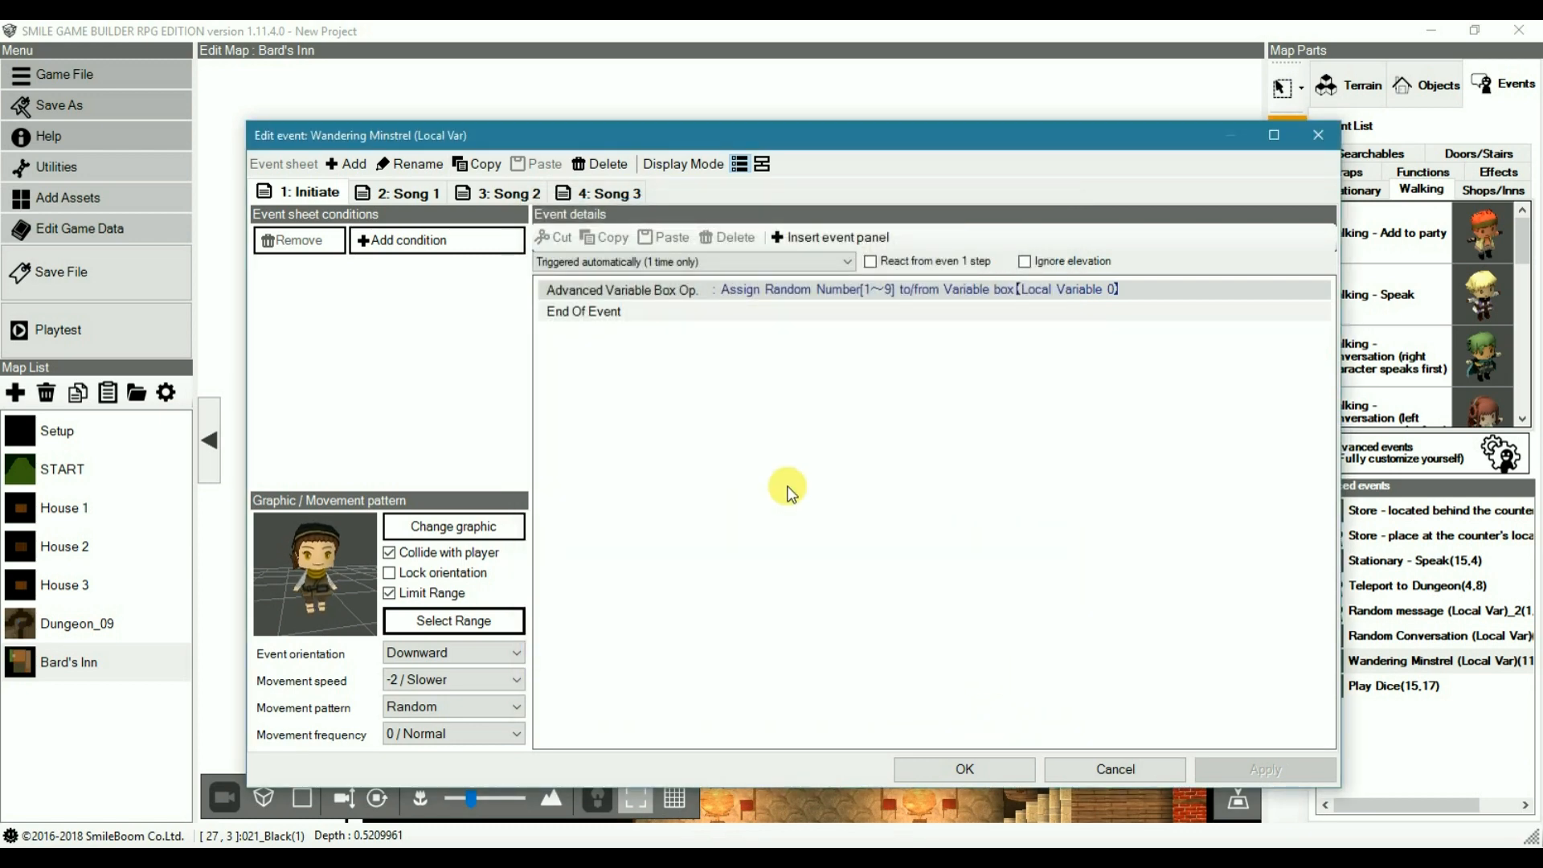
left_click(643, 296)
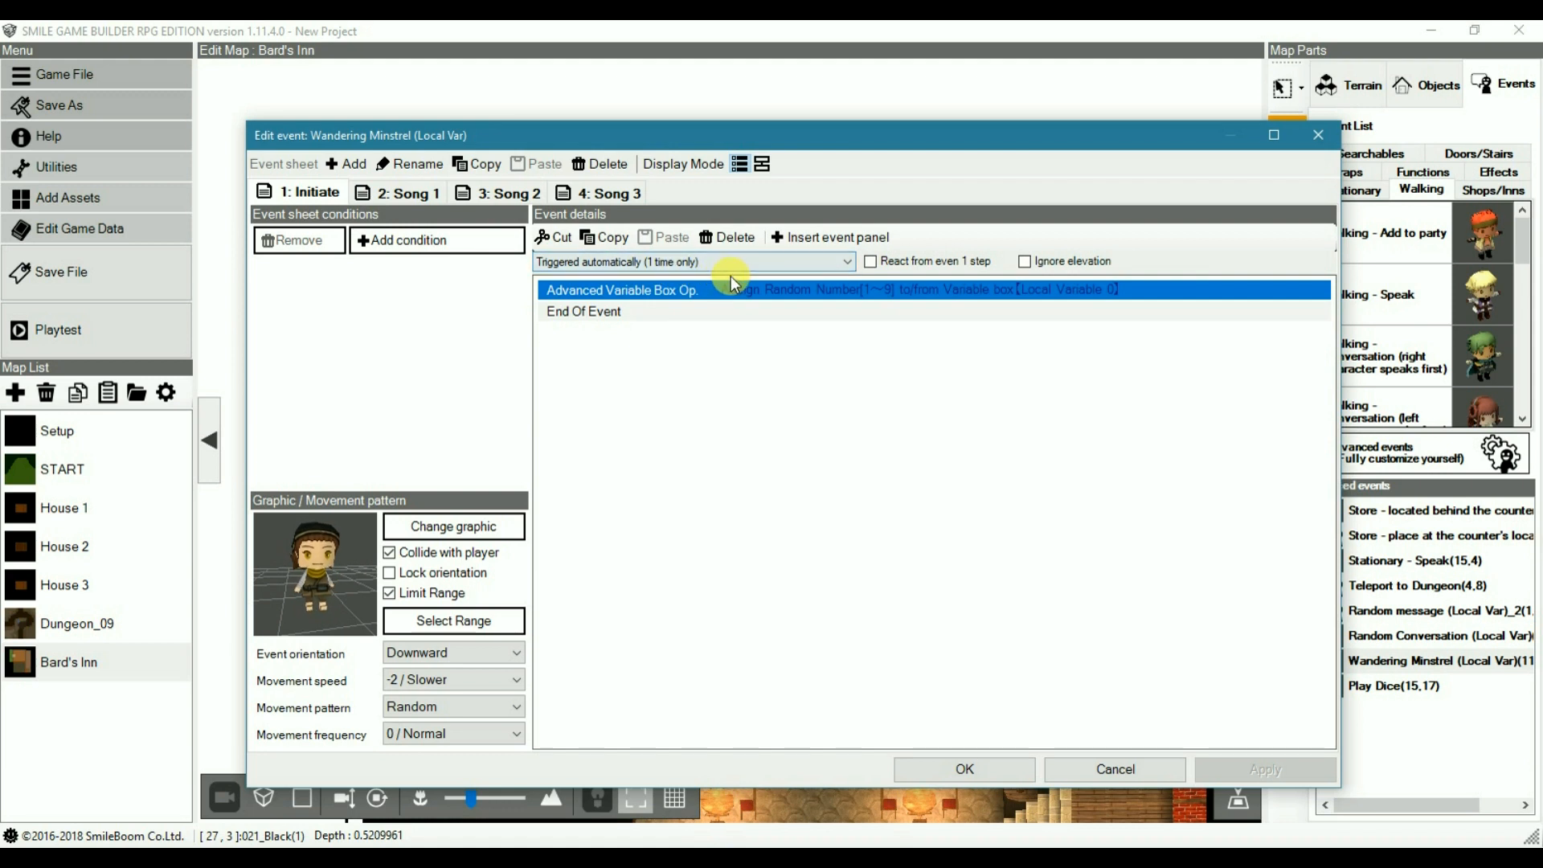
Step: Review the Local Variable 0 conditions and the Play music command on the Song 1, Song 2 and Song 3 sheets
left_click(406, 197)
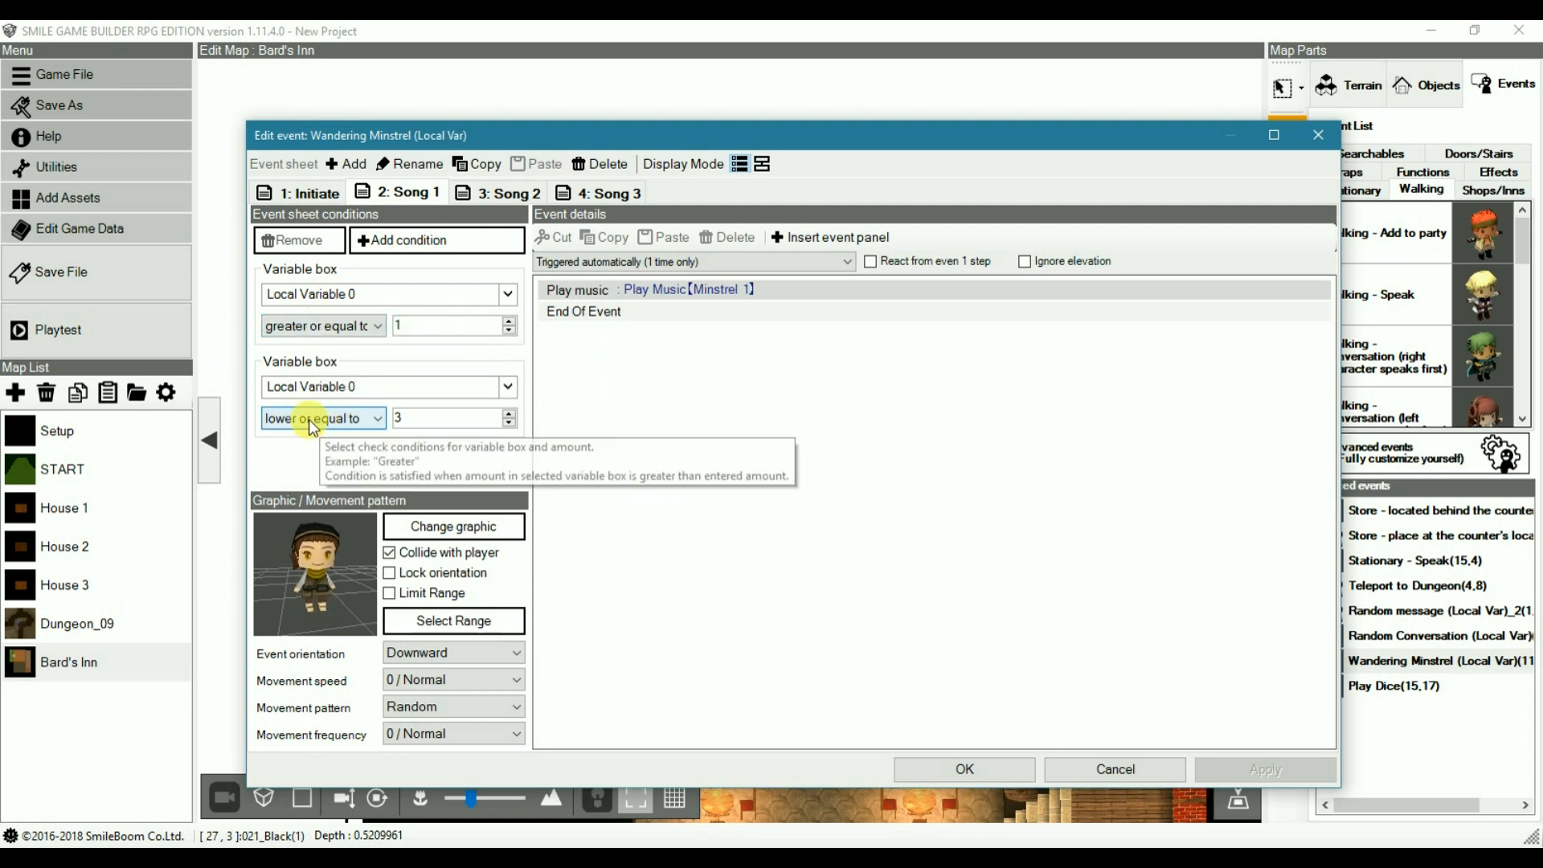
left_click(678, 288)
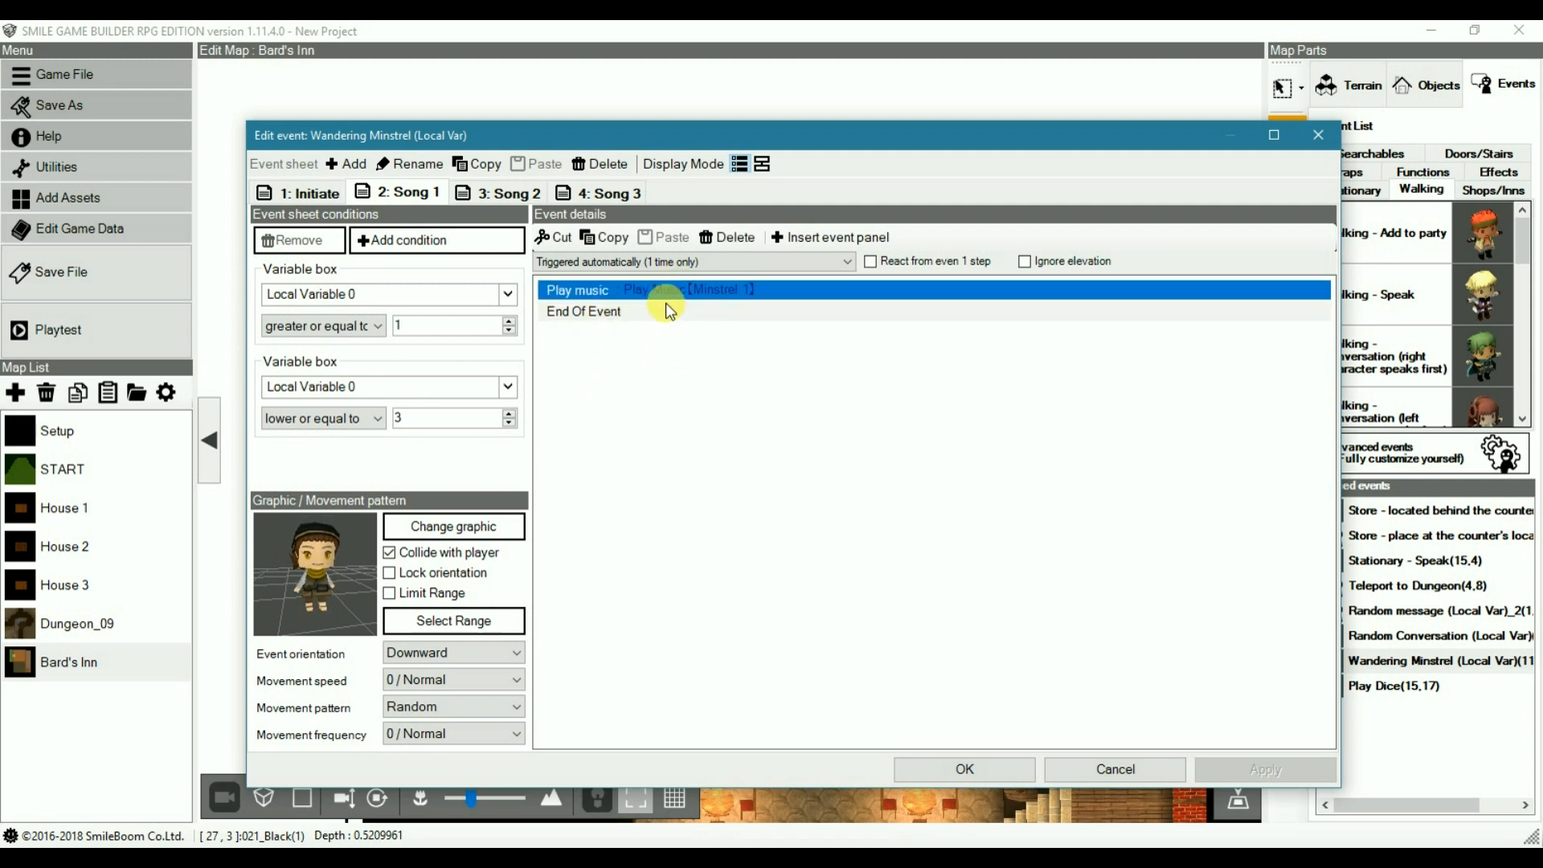
left_click(503, 192)
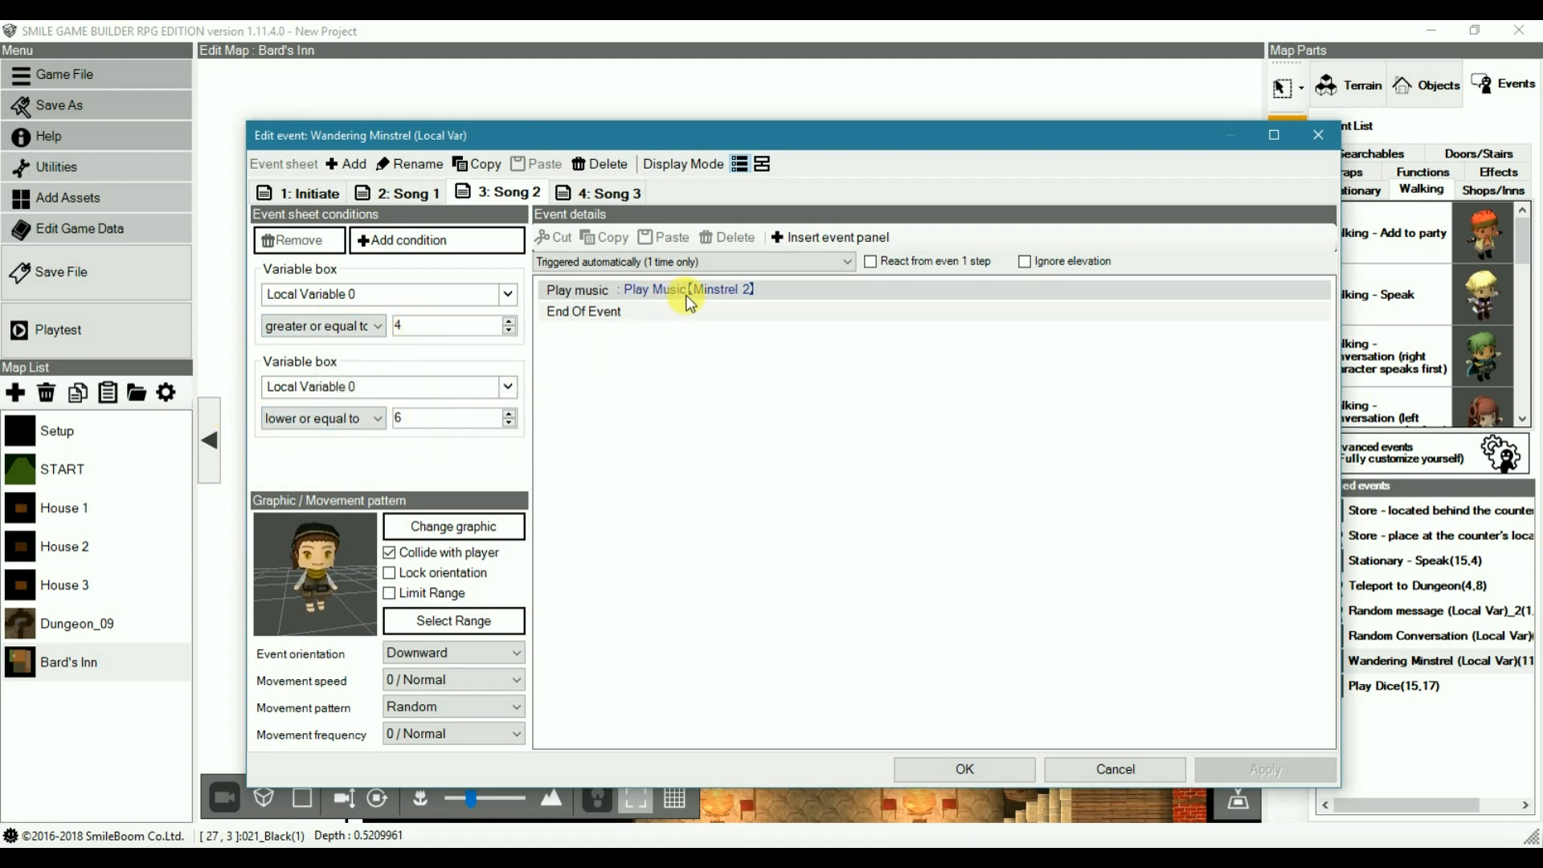
left_click(611, 193)
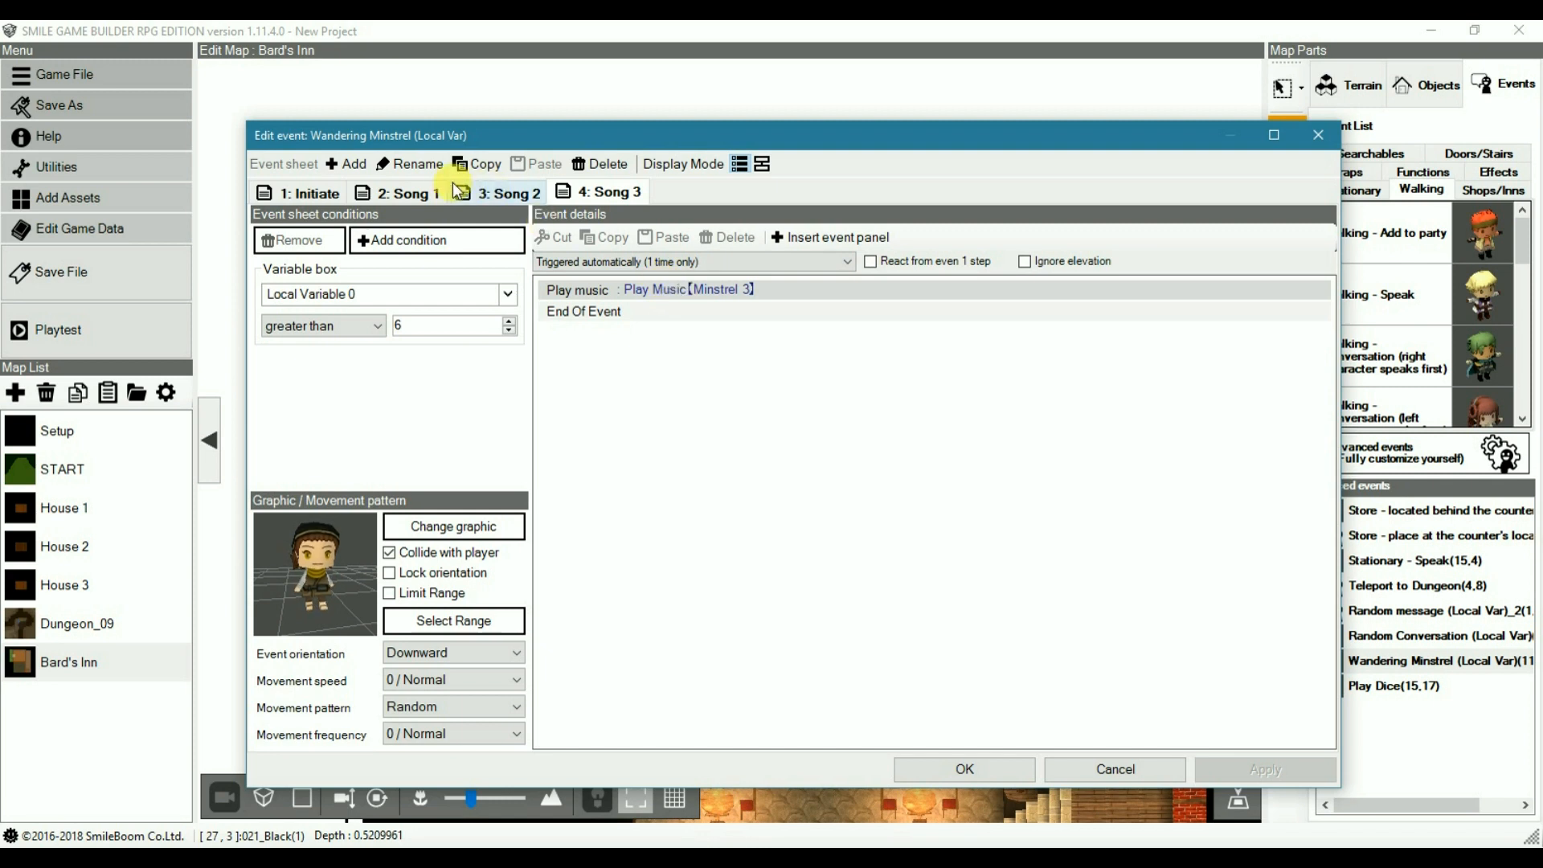
left_click(402, 192)
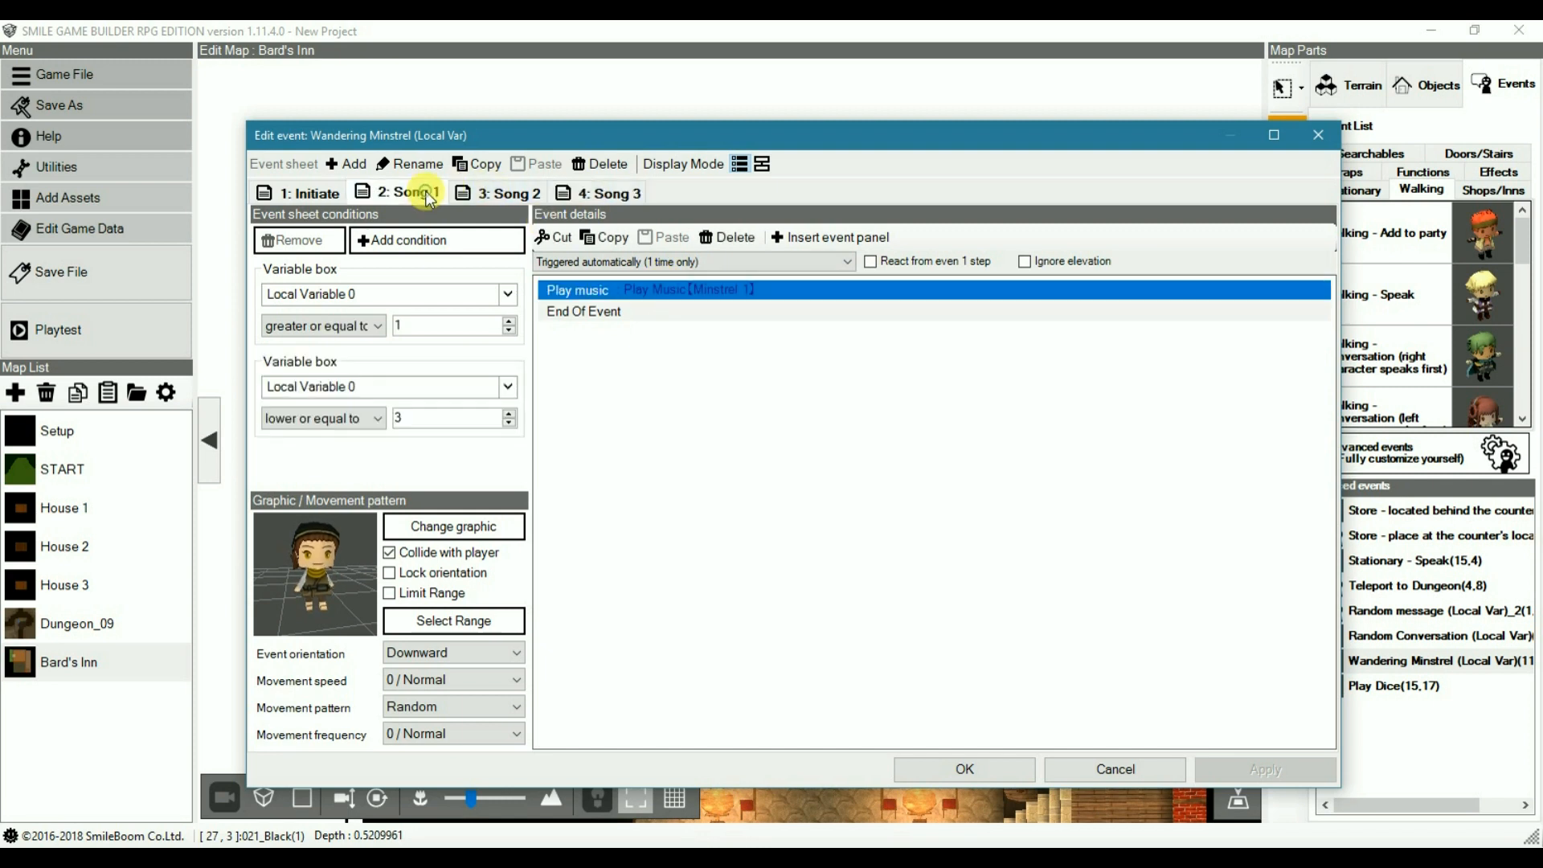
Step: Test-play the Minstrel 1 music on the Song 1 sheet, try a lower volume, and discard the volume change
double_click(698, 288)
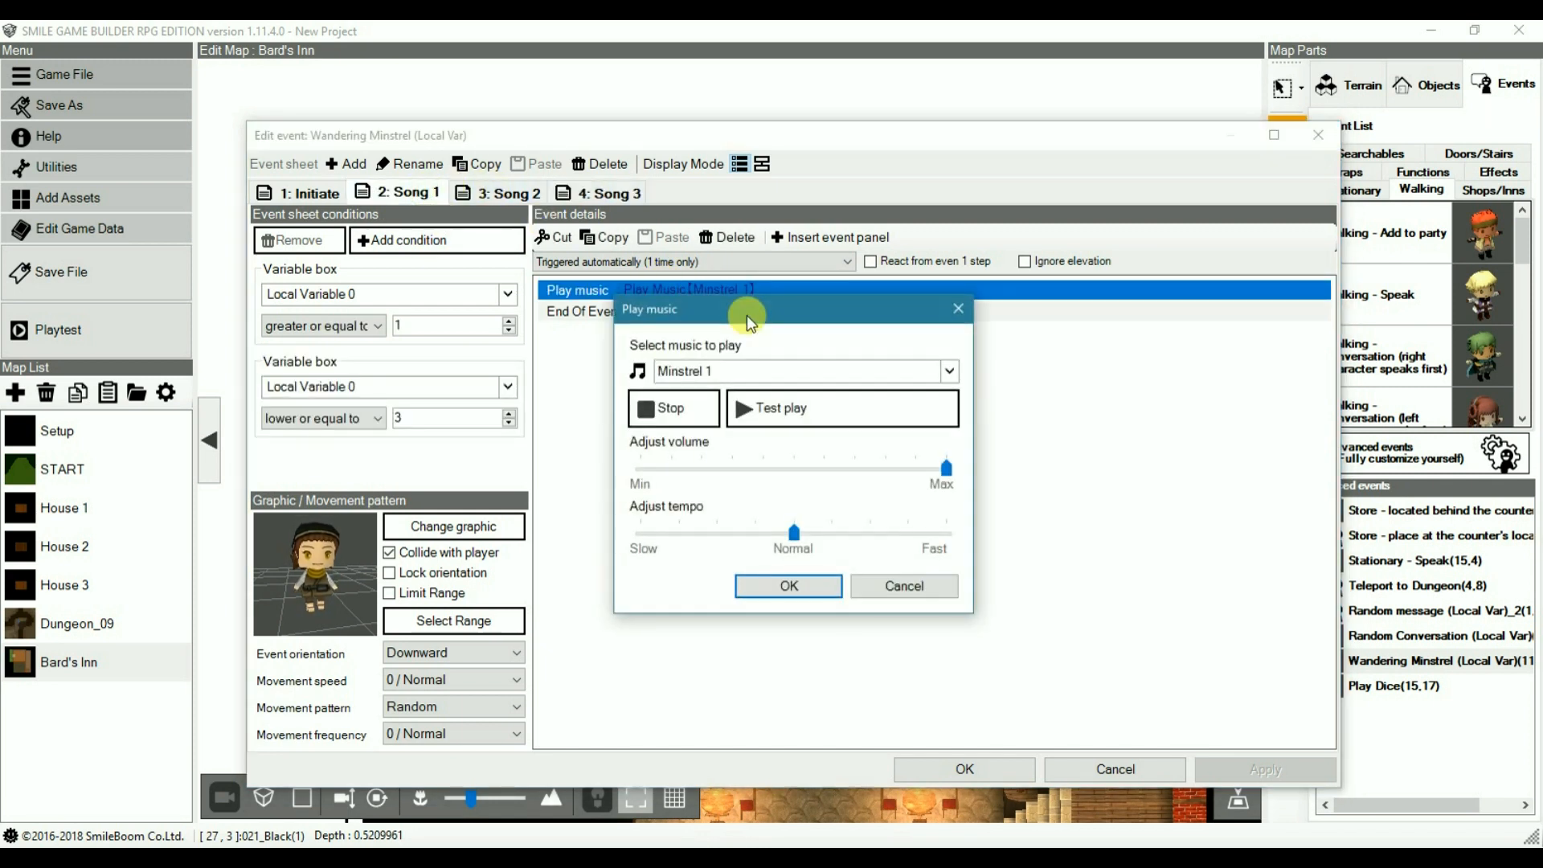
left_click(795, 417)
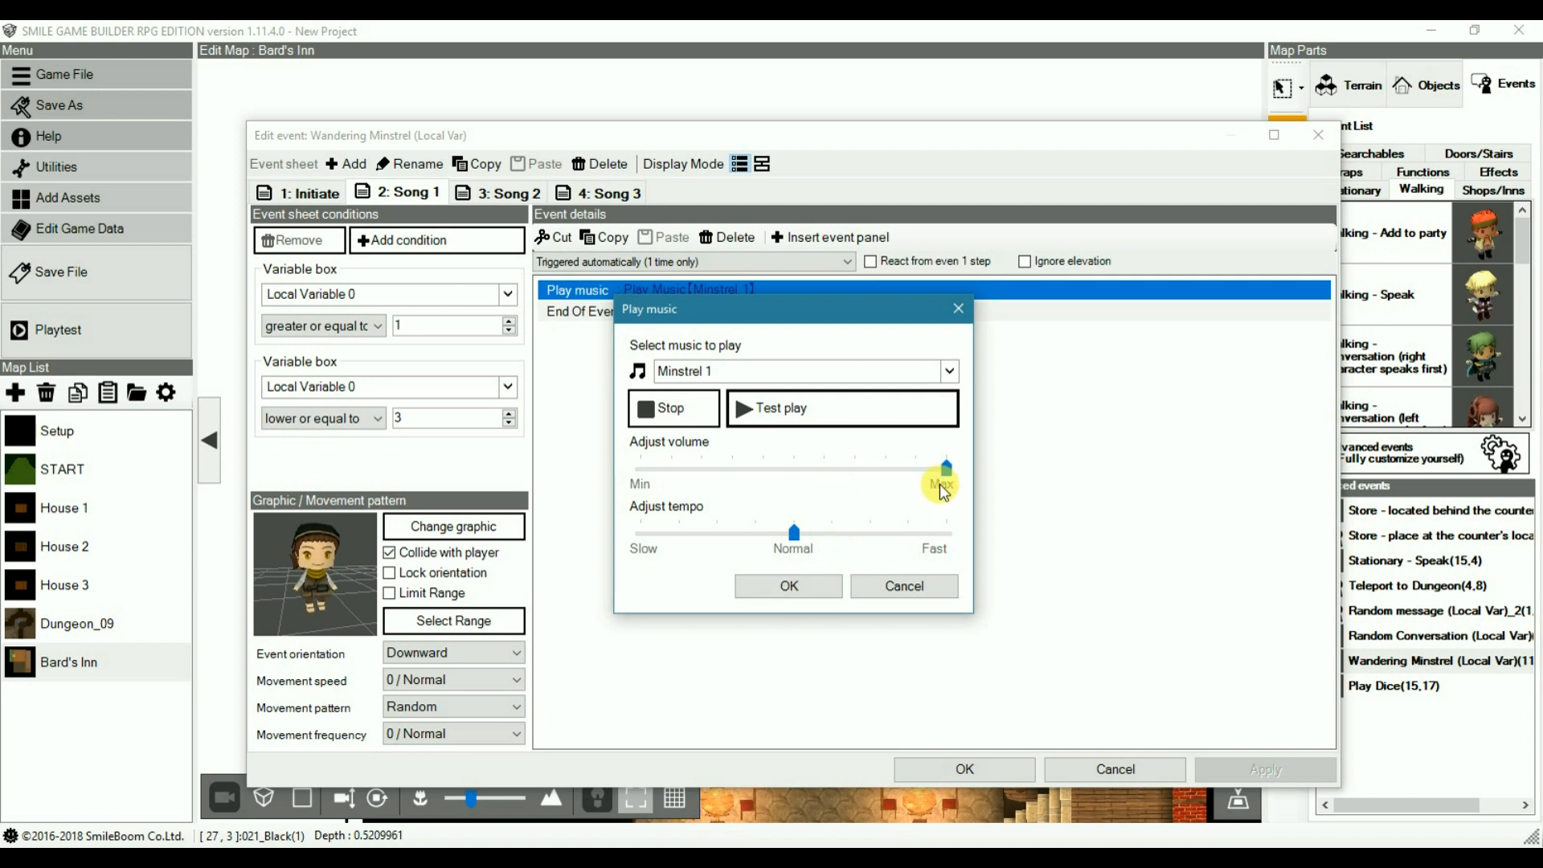
left_click_drag(946, 468, 736, 476)
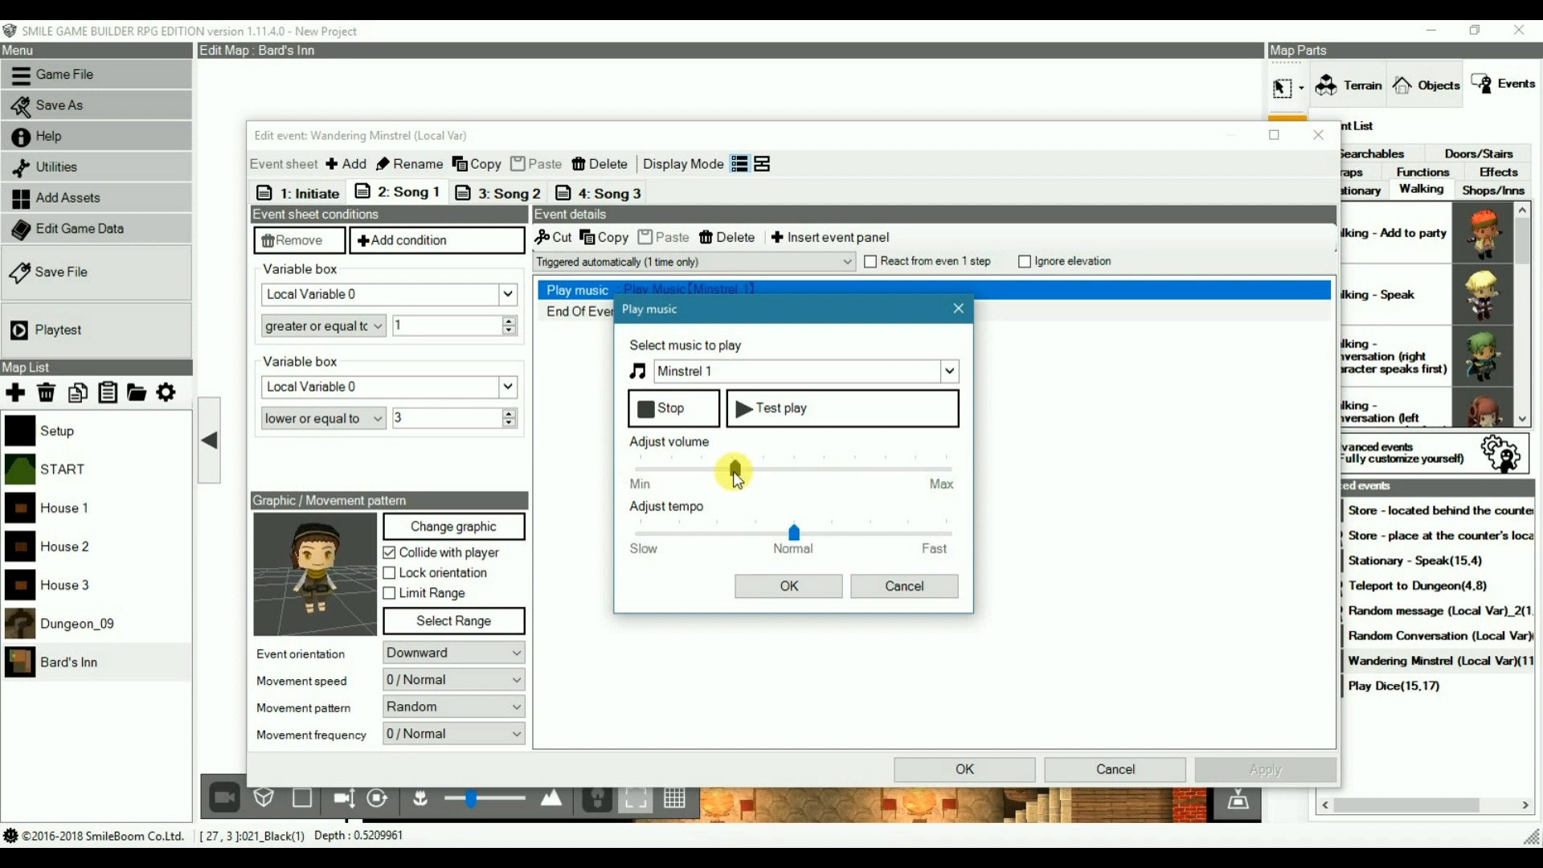
left_click(920, 588)
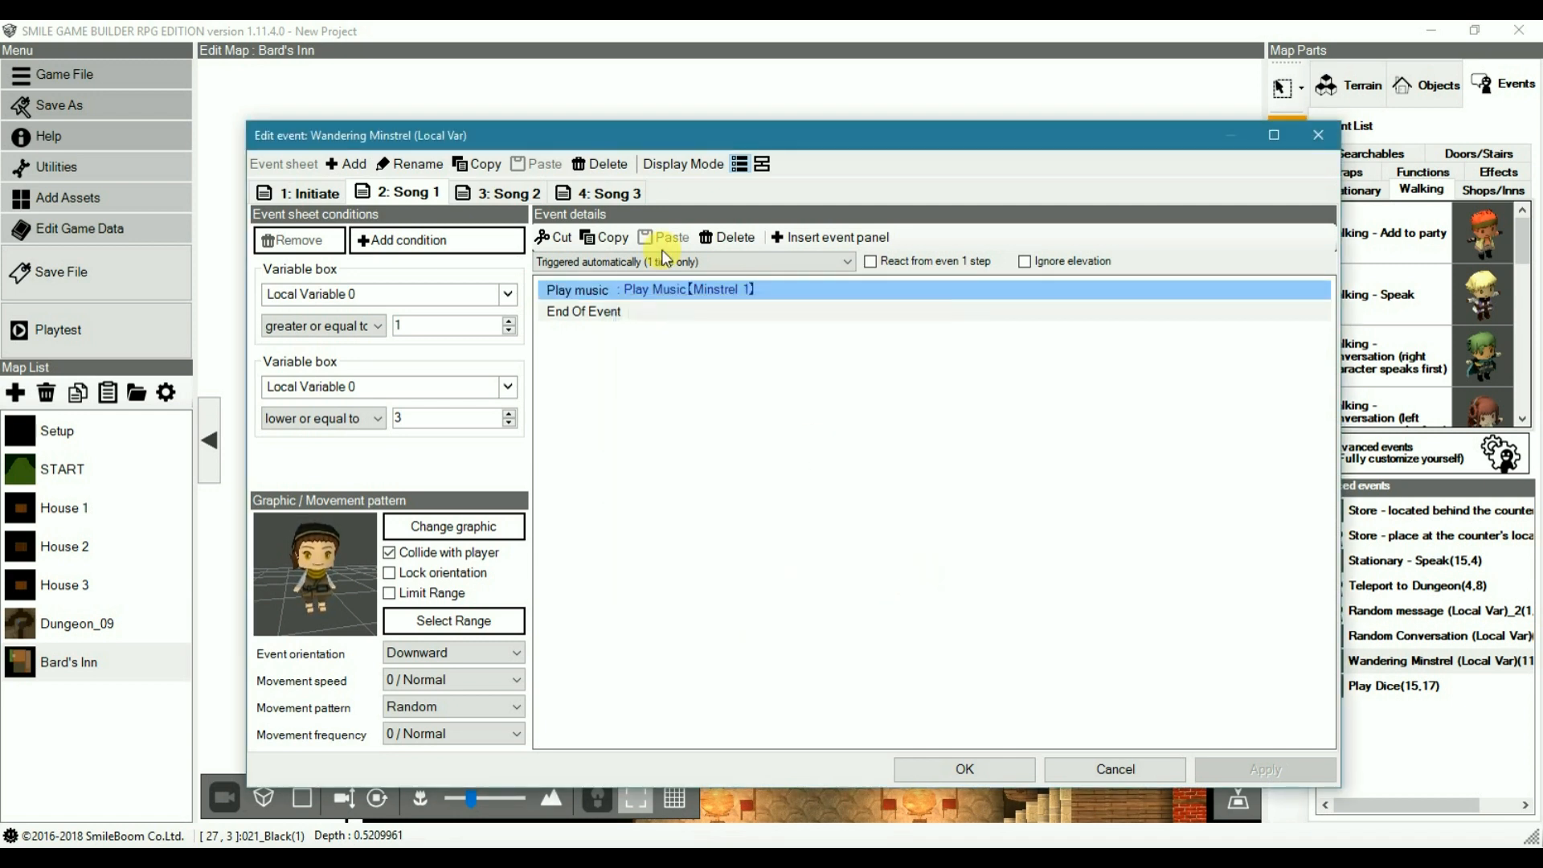
Step: Review the Play music settings on the Song 2 and Song 3 sheets, test-play Minstrel 3, and close the minstrel event without saving
left_click(526, 192)
double_click(694, 291)
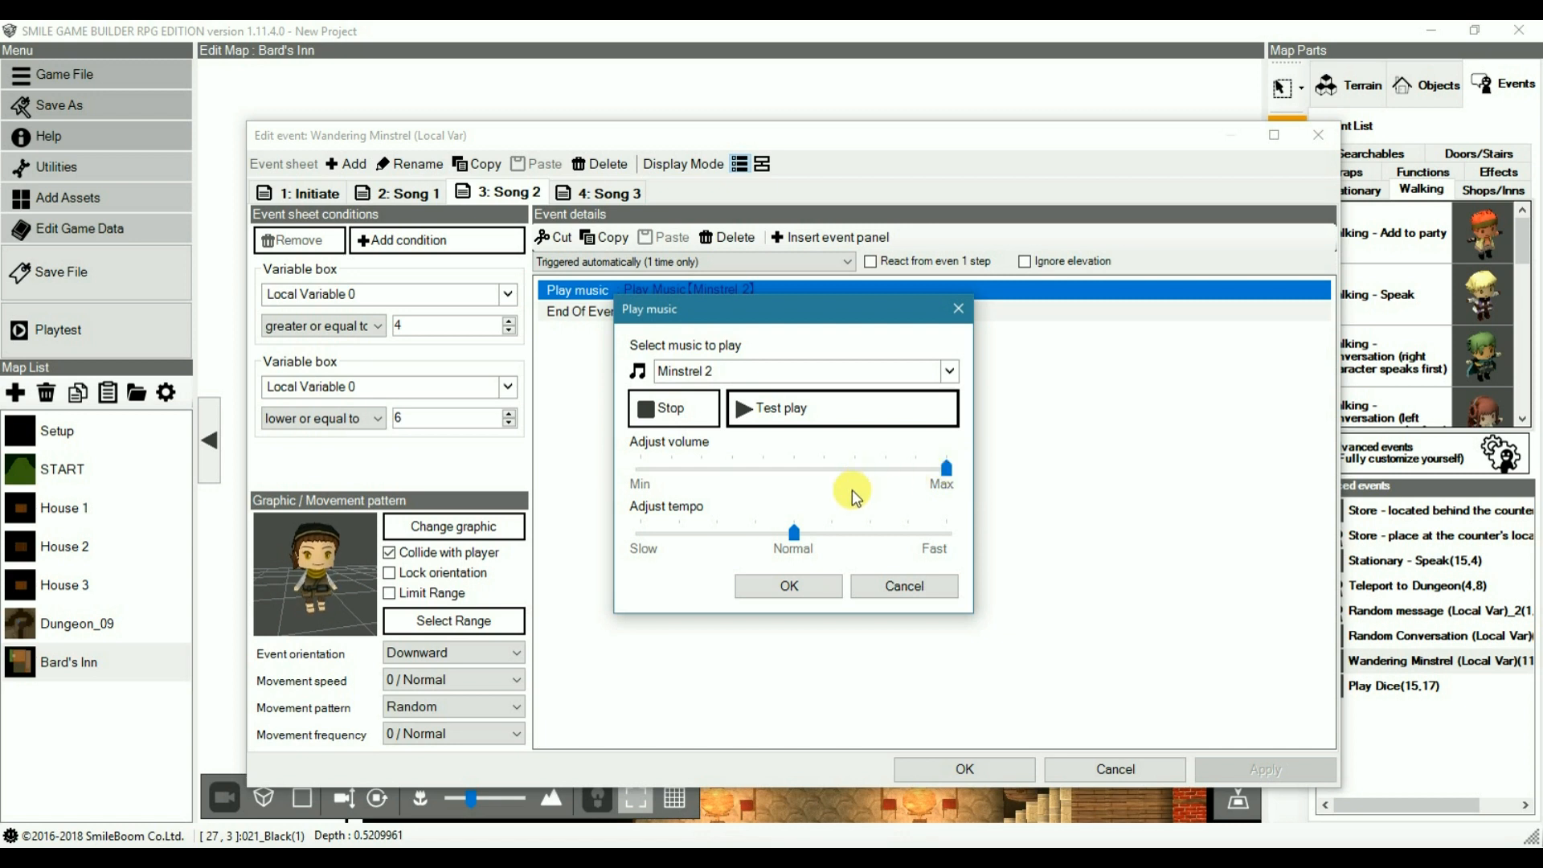
left_click(910, 591)
left_click(603, 192)
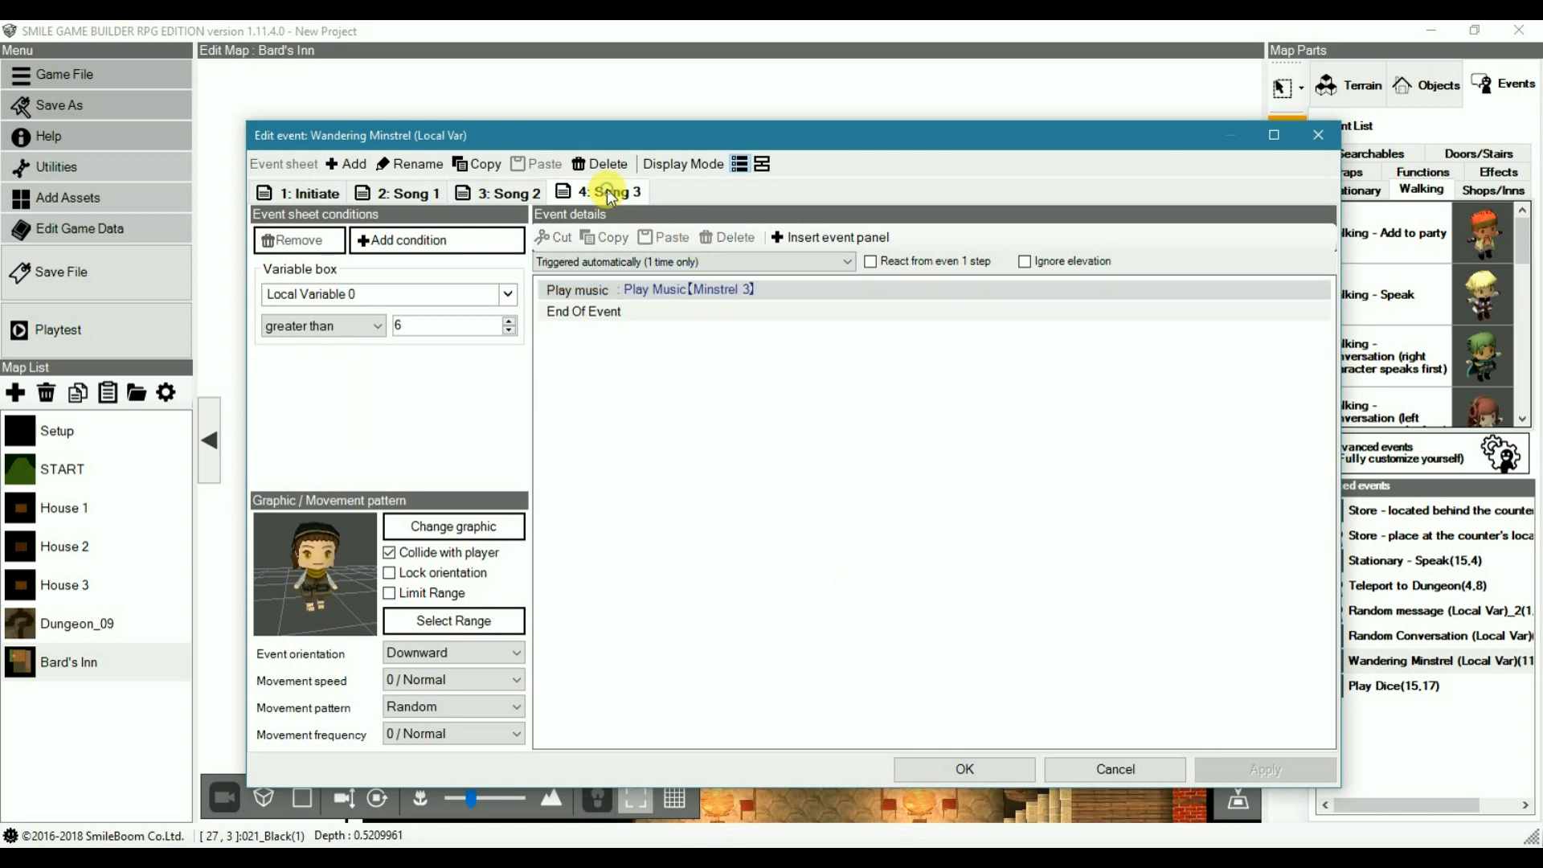
double_click(685, 303)
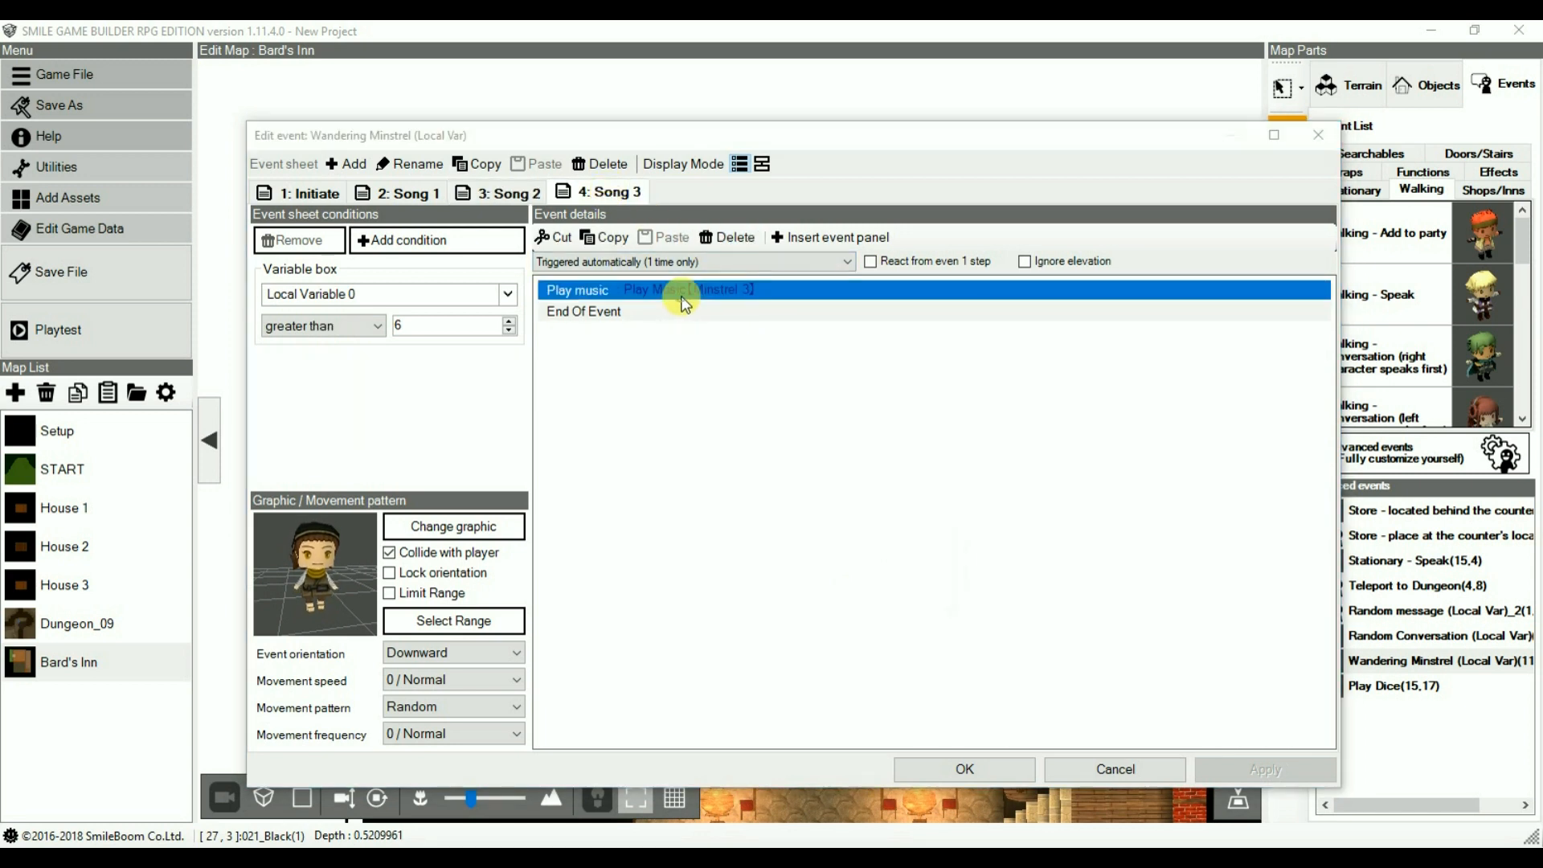
left_click(806, 409)
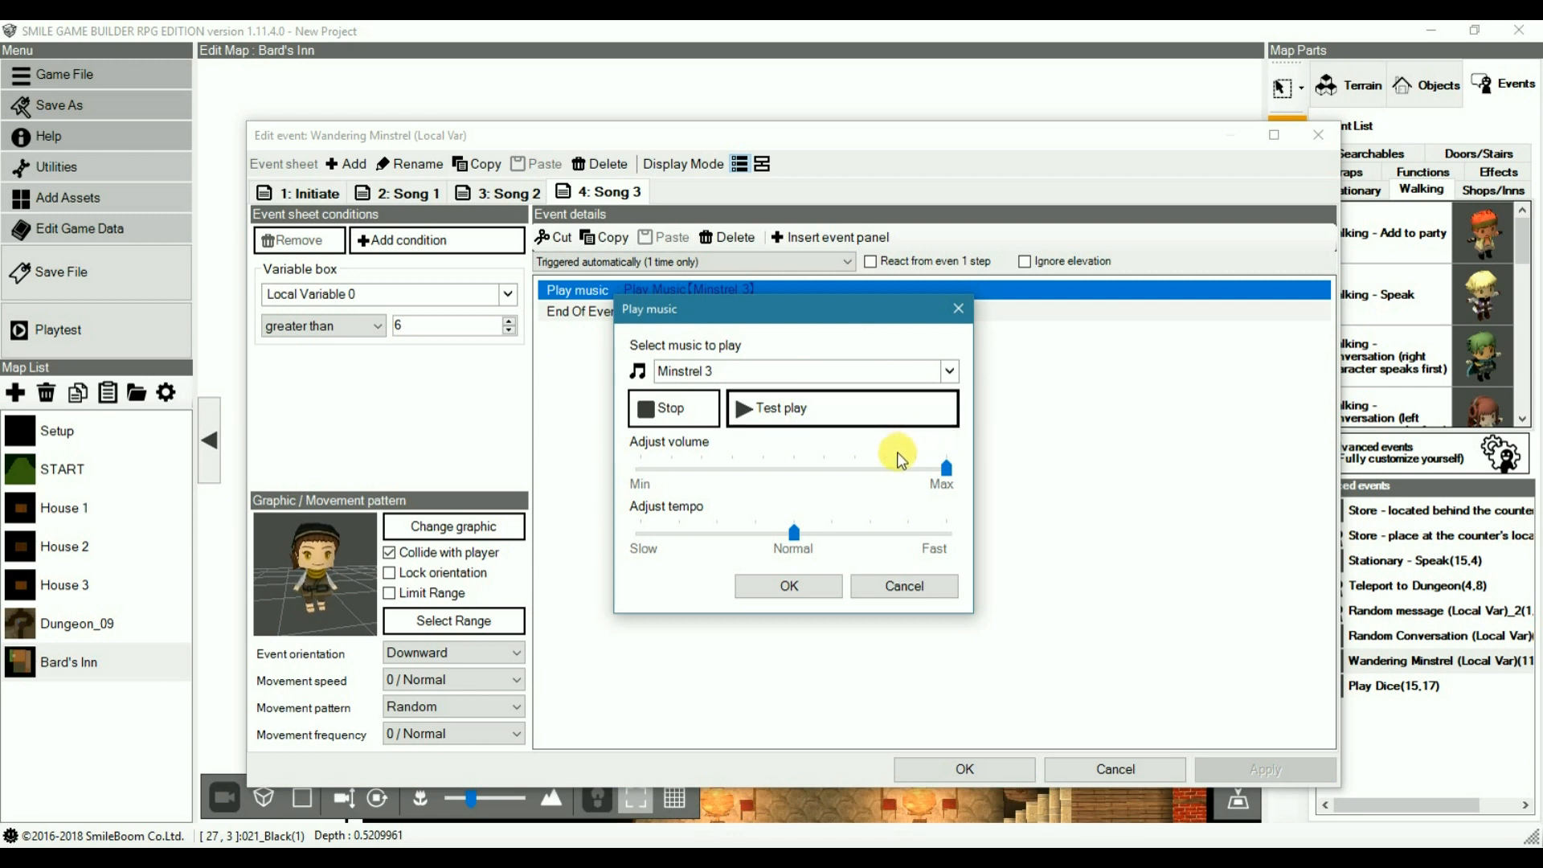
left_click(934, 587)
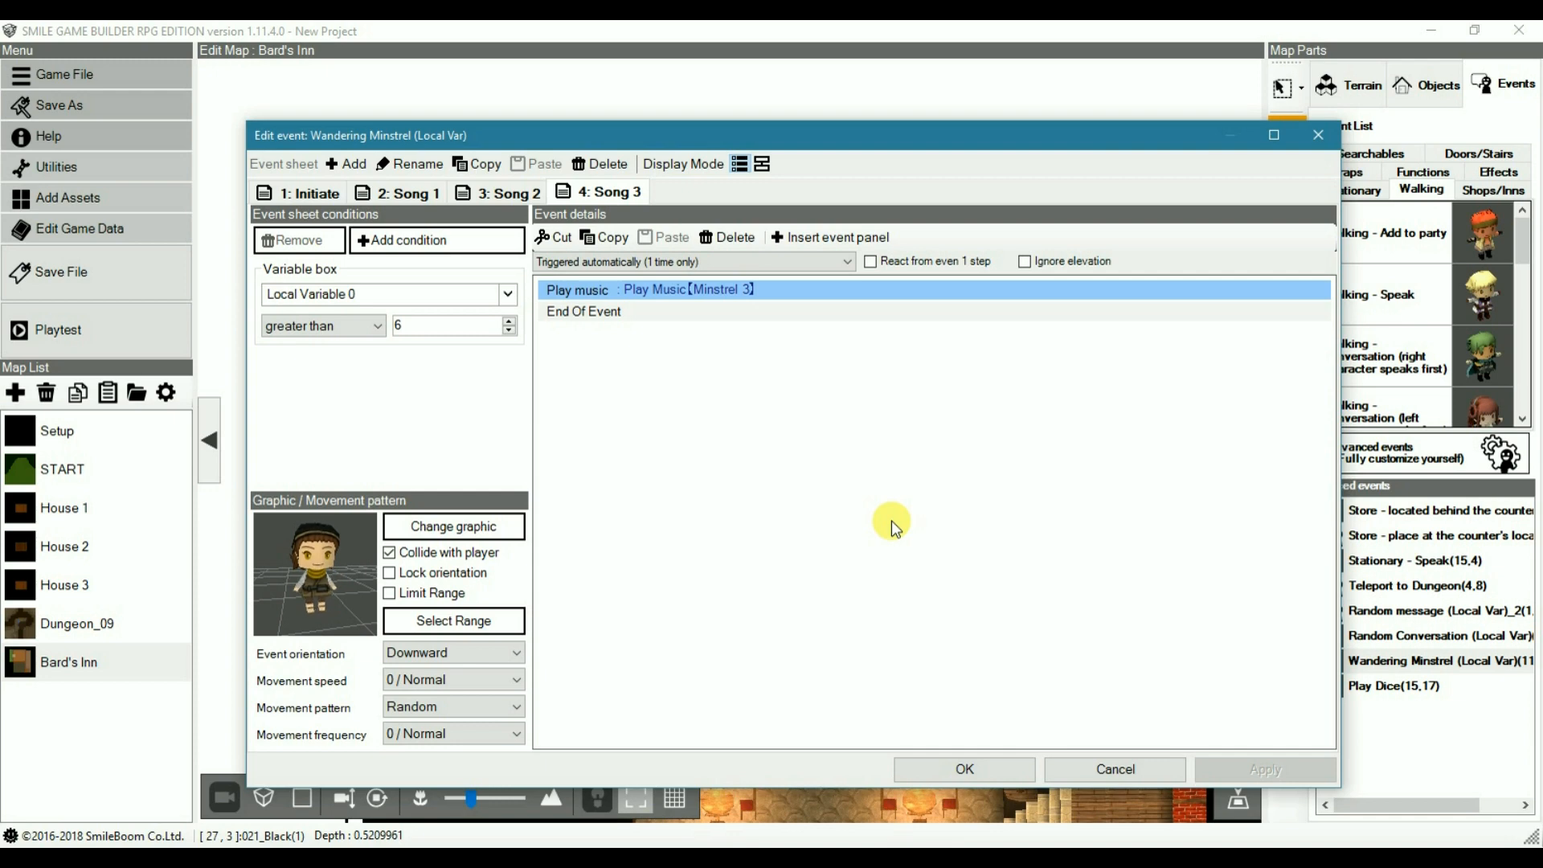
left_click(1117, 767)
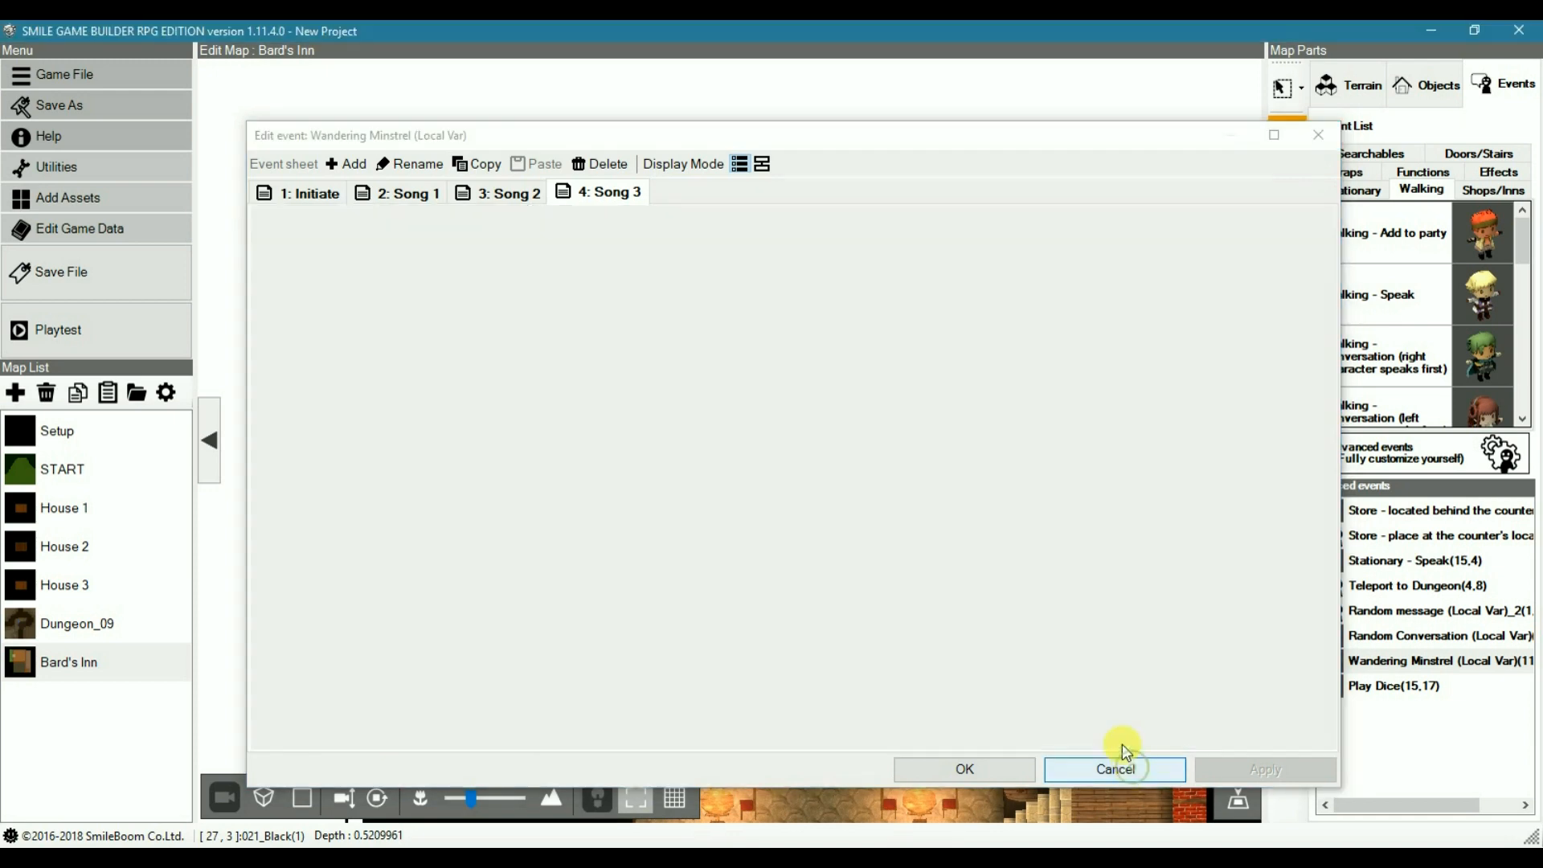
Step: Playtest the Bard's Inn map to hear the minstrel's random song, walk up into the inn, and reset to the title screen
left_click(95, 333)
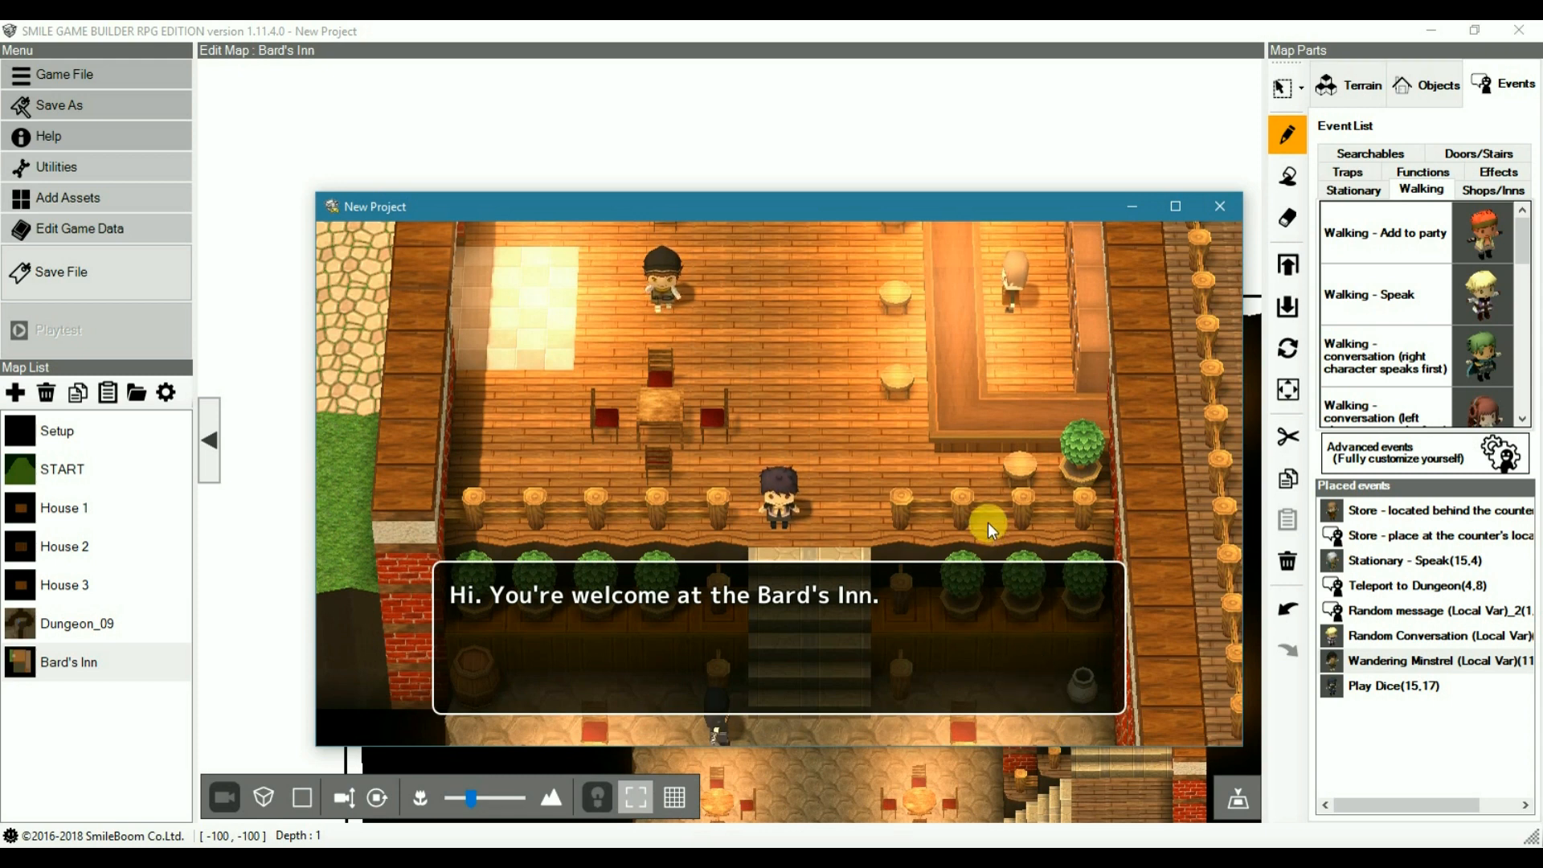
key("Return")
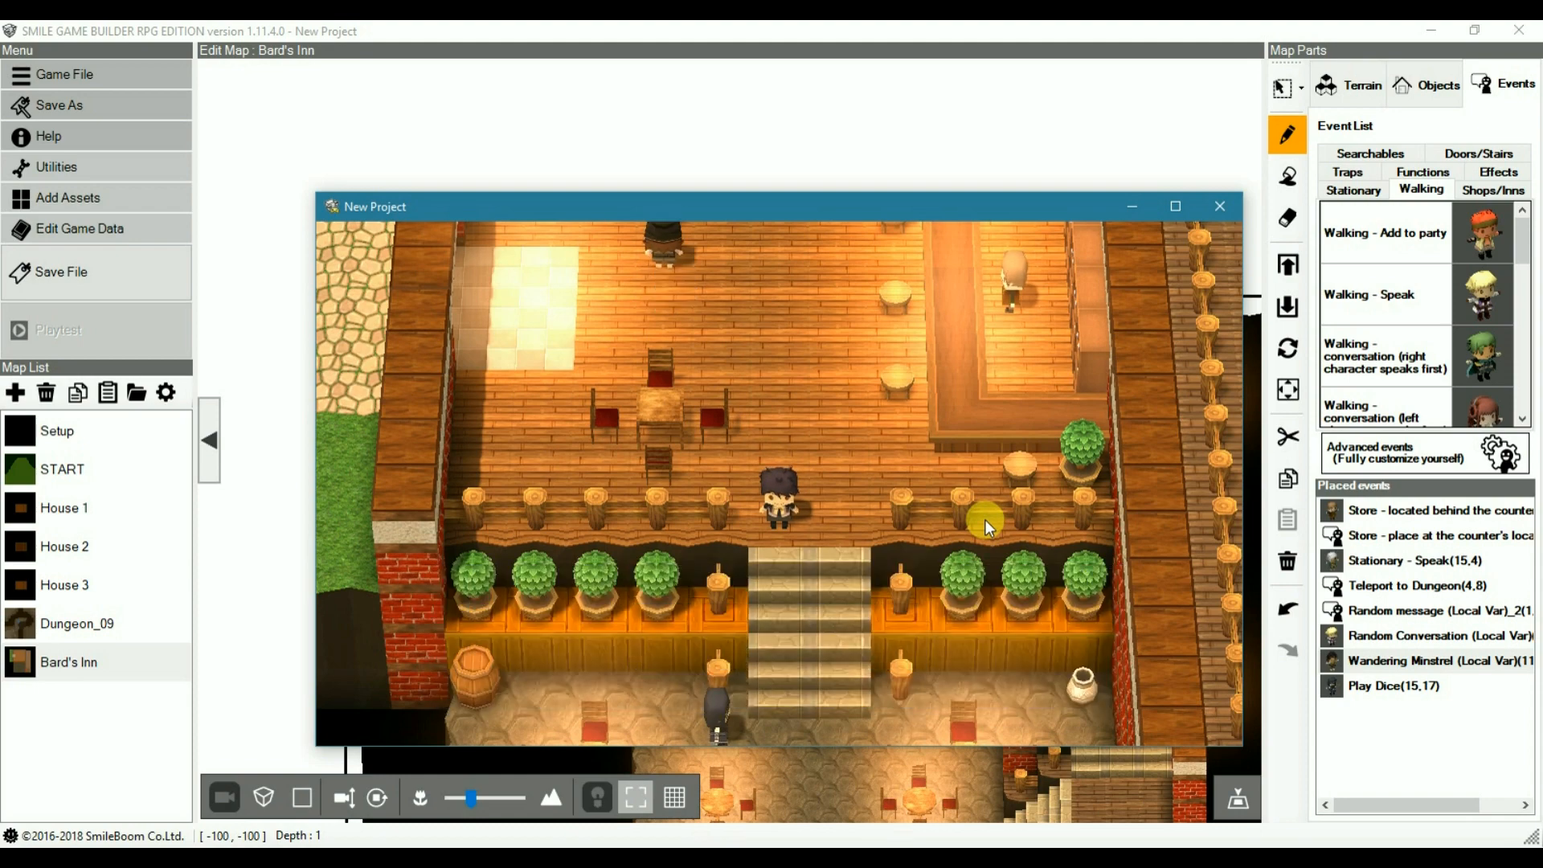
key("Up")
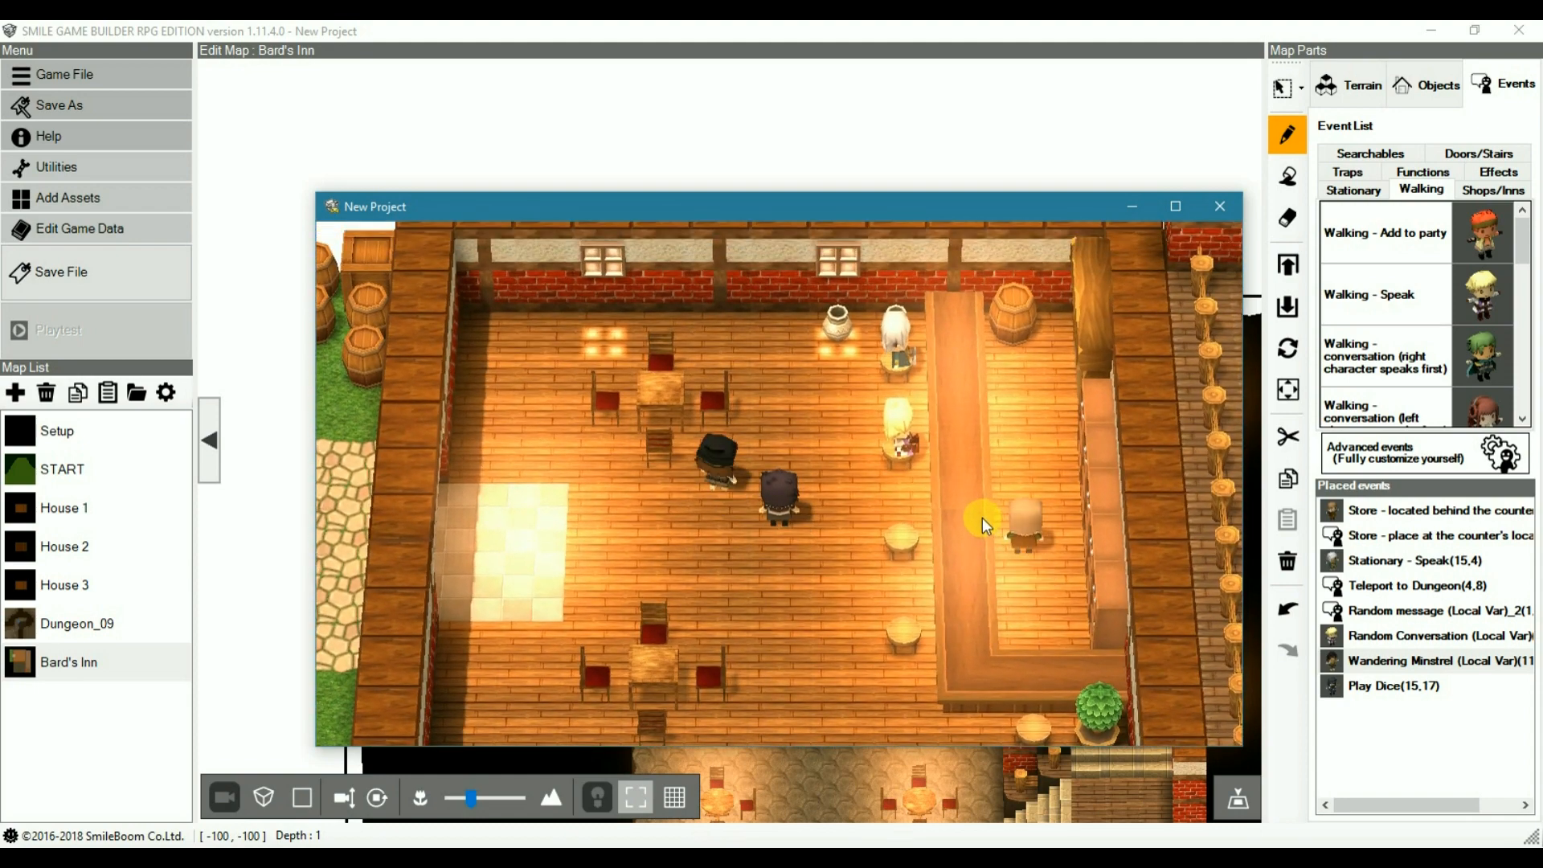
key("F12")
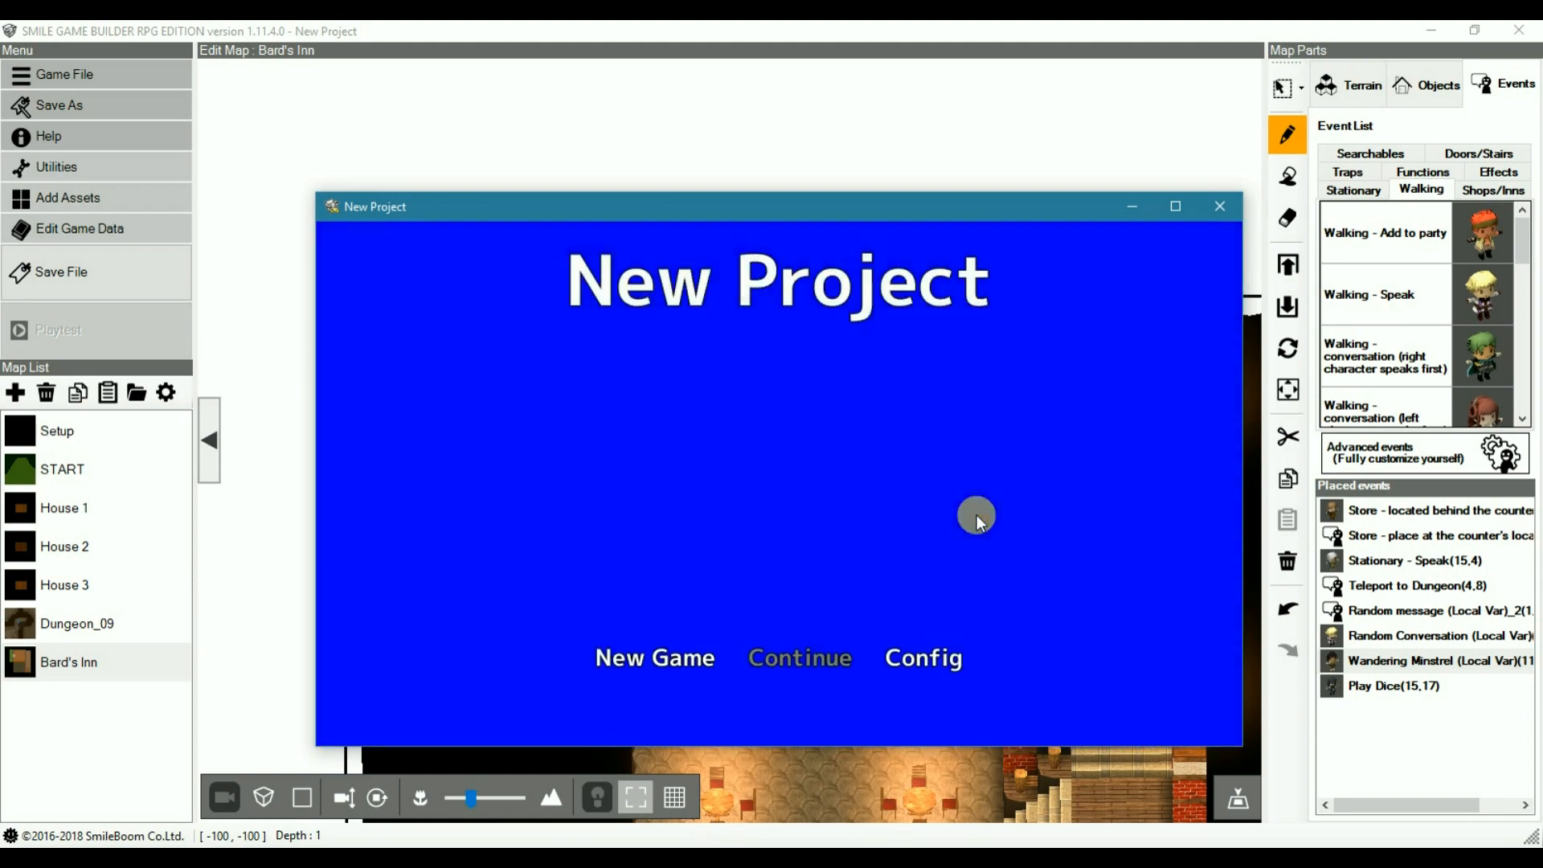
Step: Start a new game to hear another random minstrel song, walk up to the minstrel, and close the test window
key("Return")
key("Return")
key("Up")
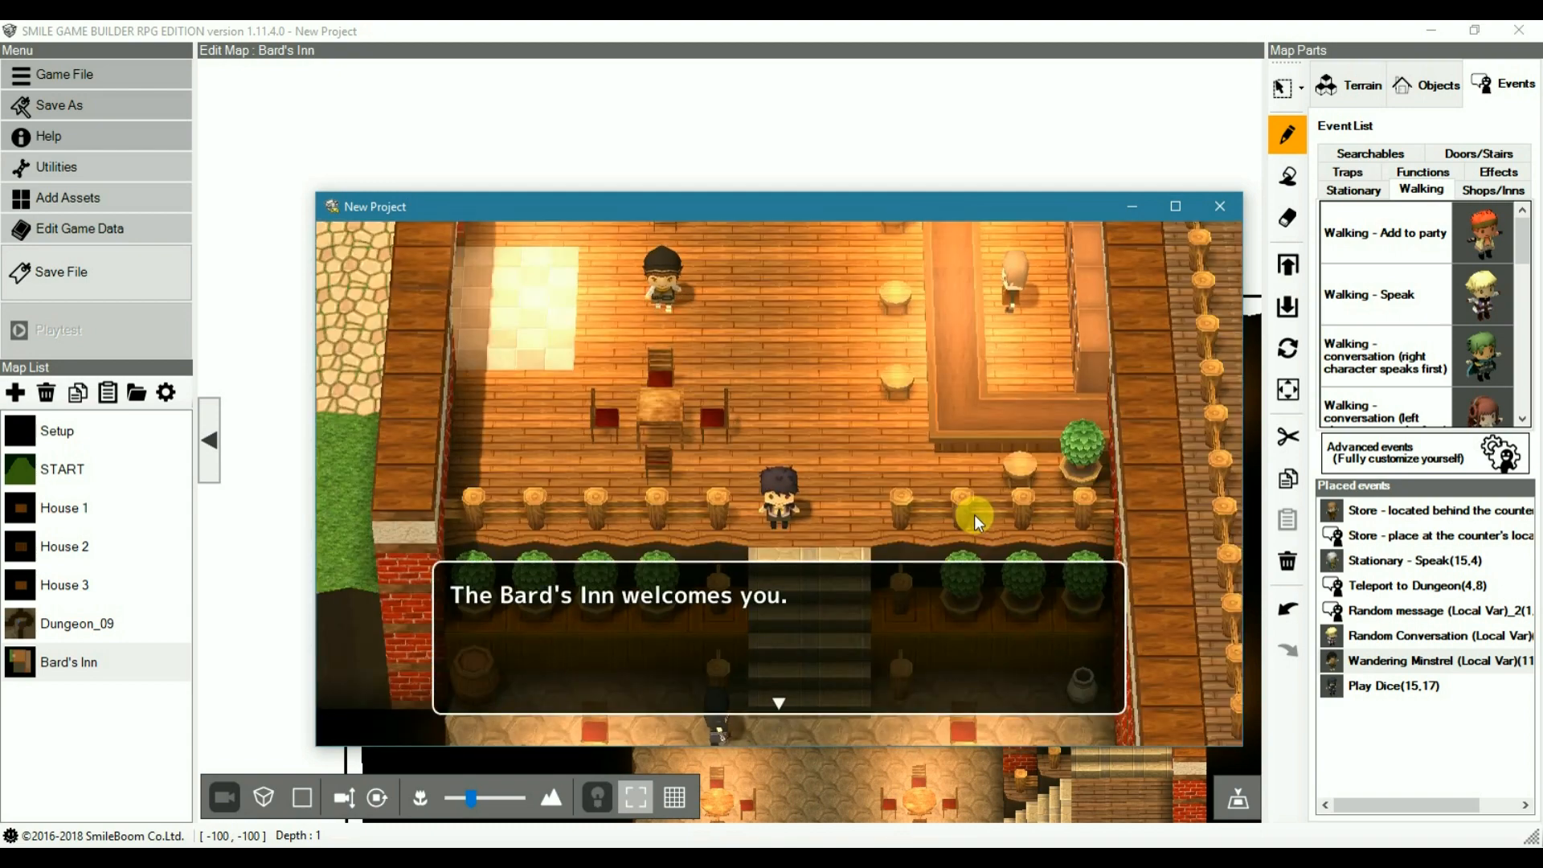
key("Return")
key("Up")
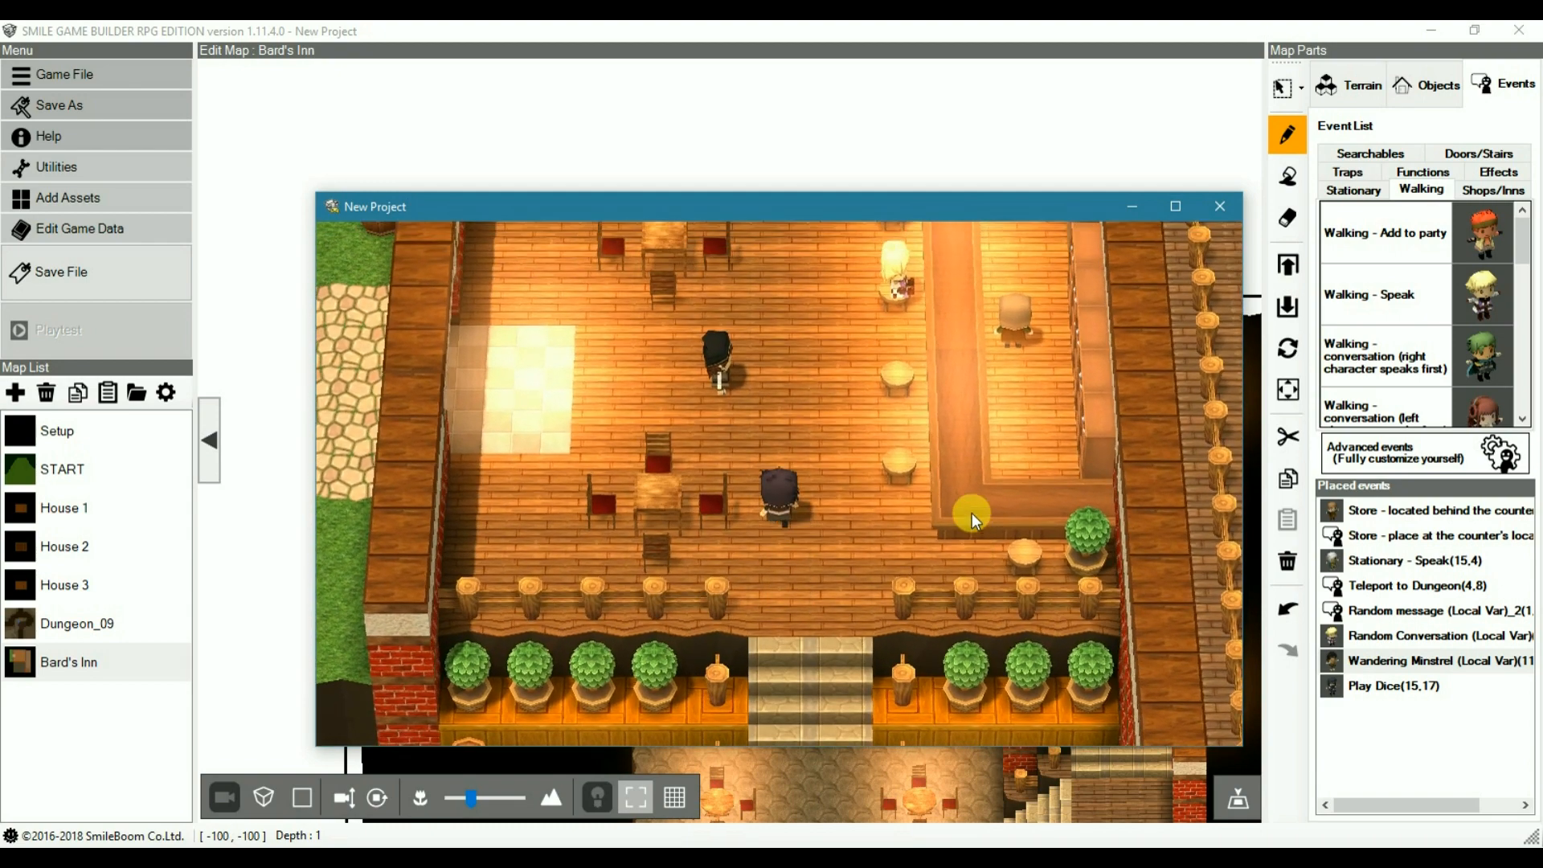
key("Up")
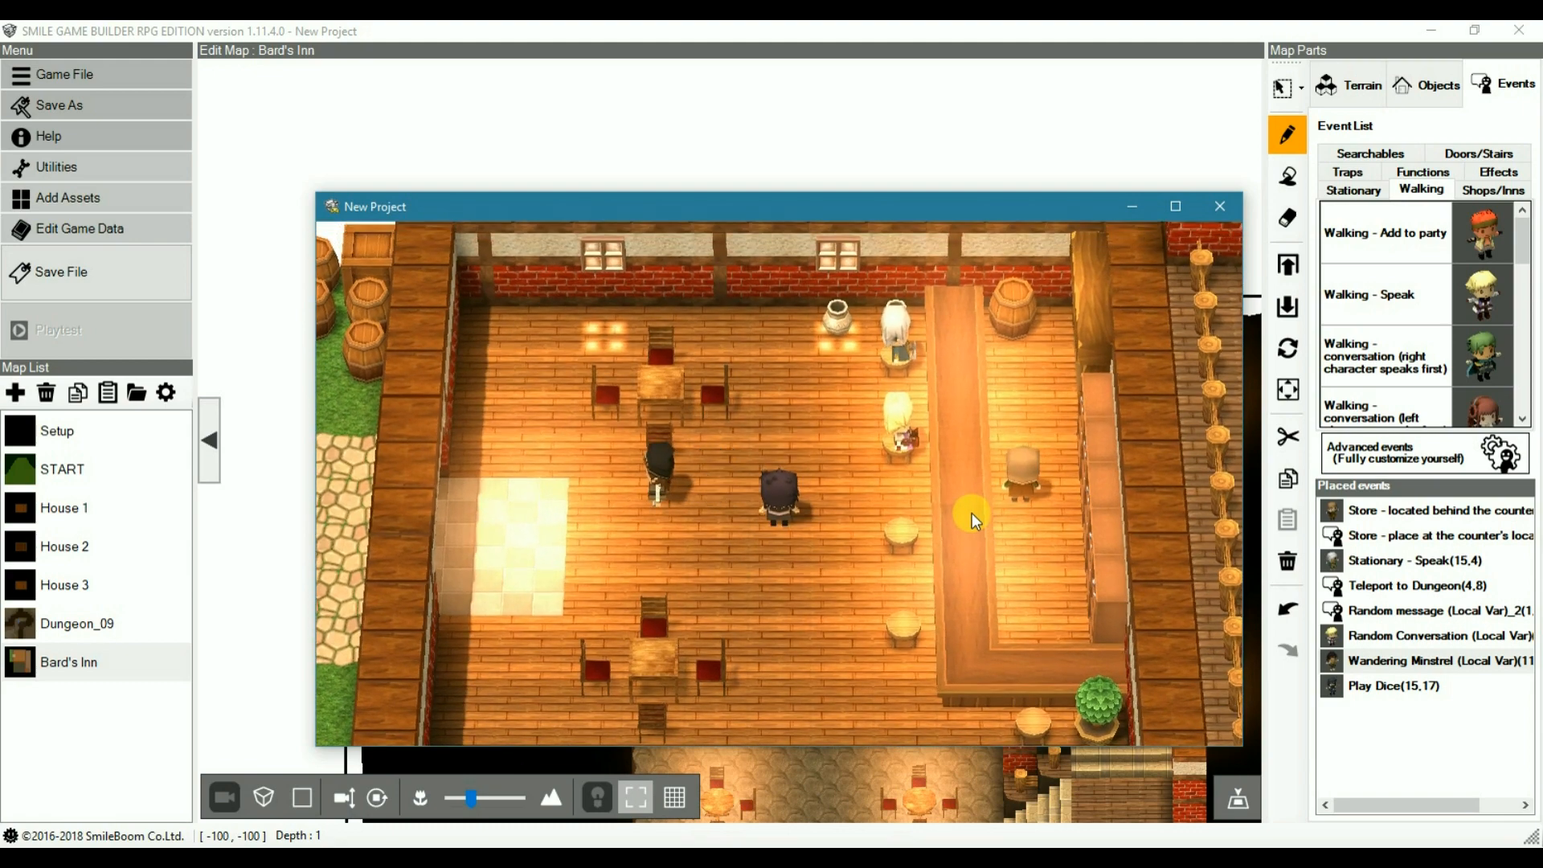
key("Up")
key("Left")
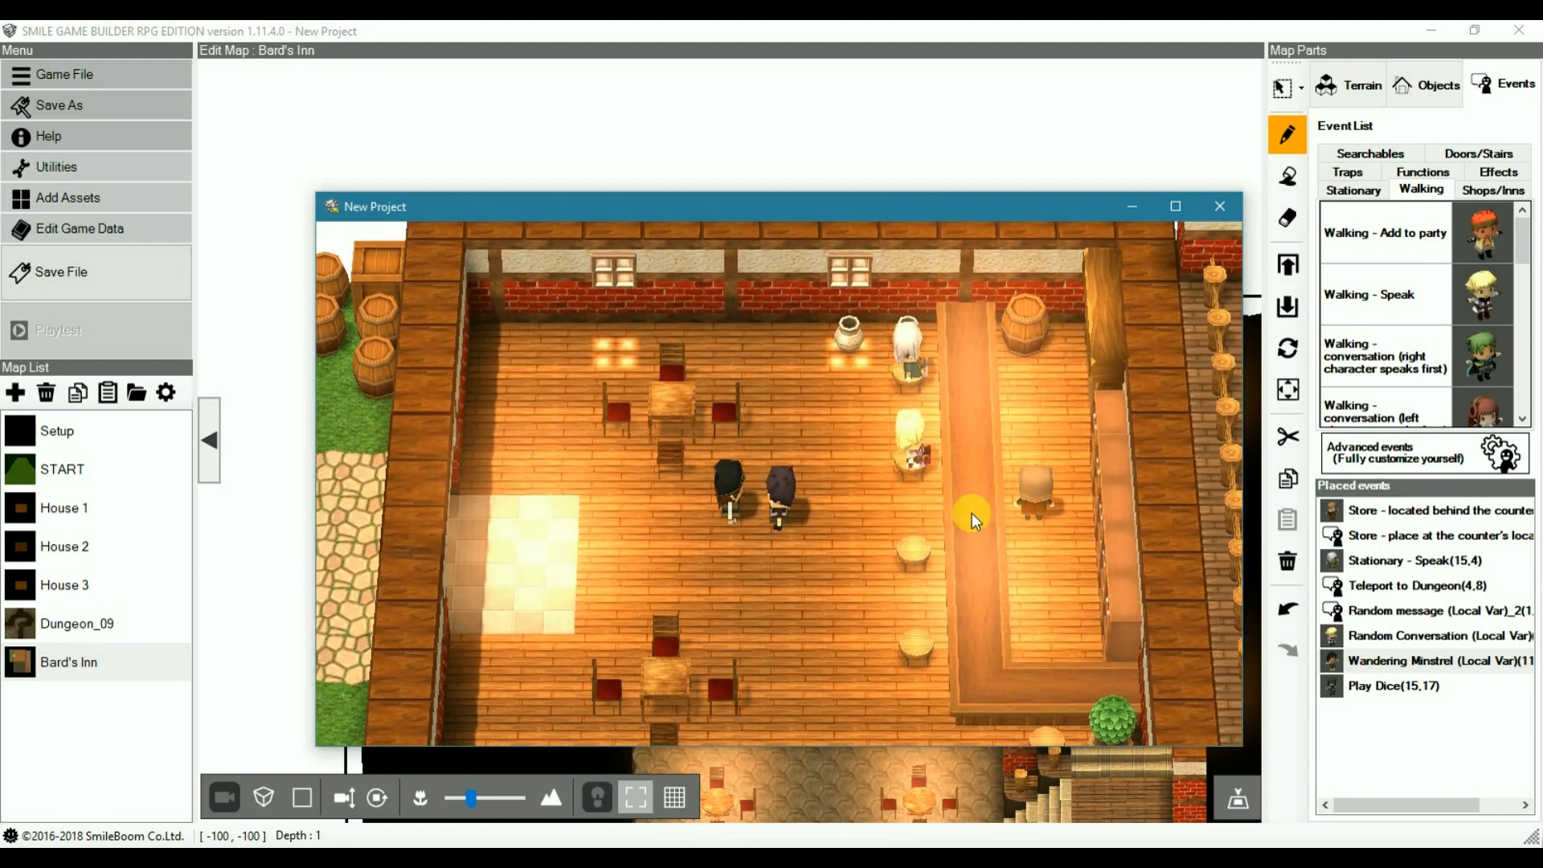
key("Left")
left_click(1216, 208)
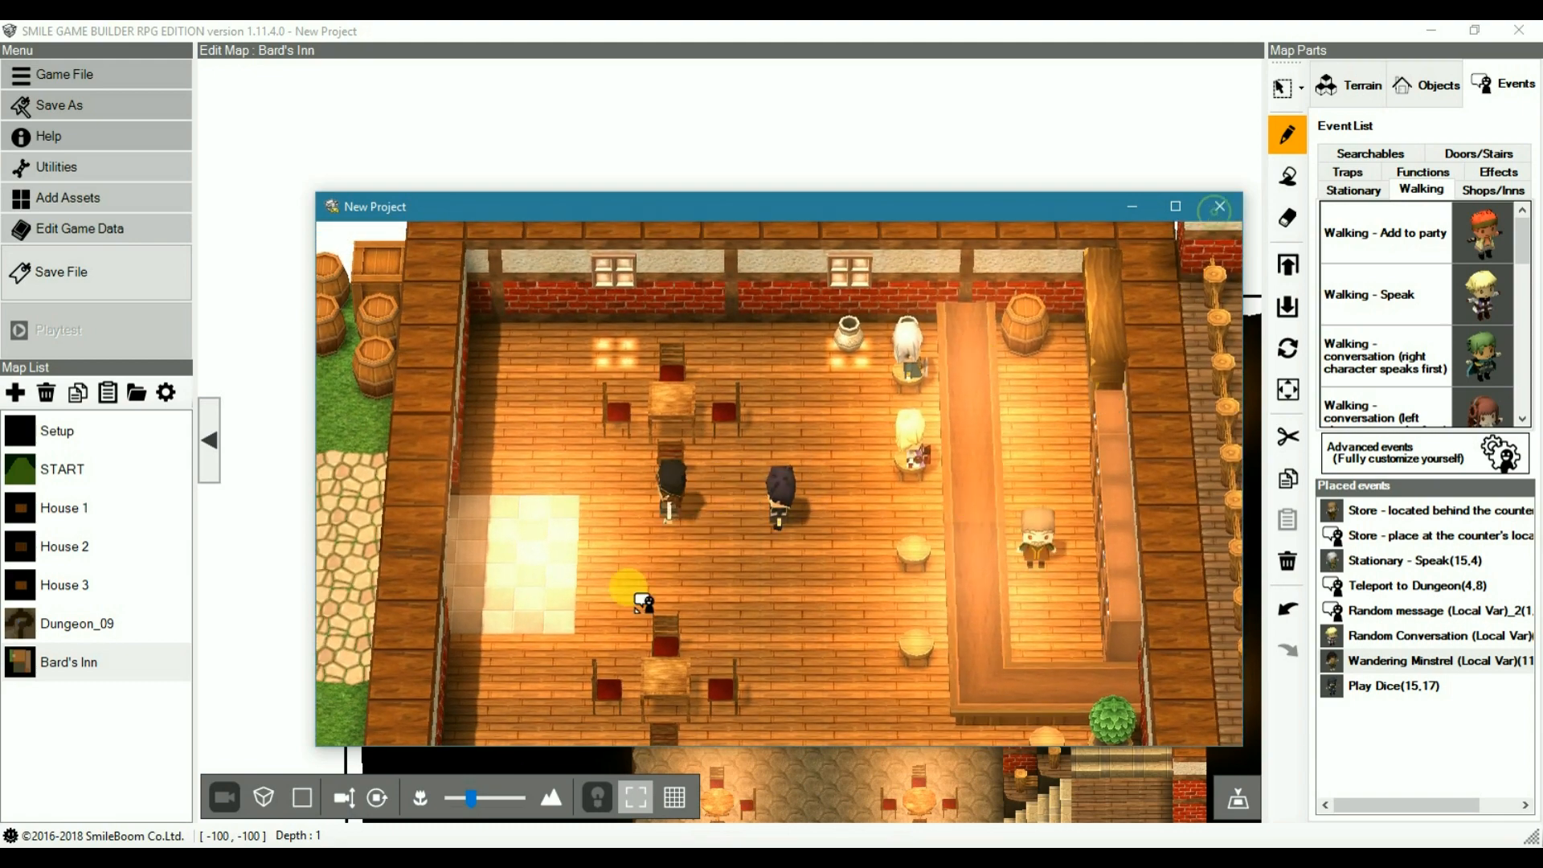
Step: Open the Play Dice event and review its random number operations and the Local Variable 0 and Local Variable 1 checks
left_click(1330, 686)
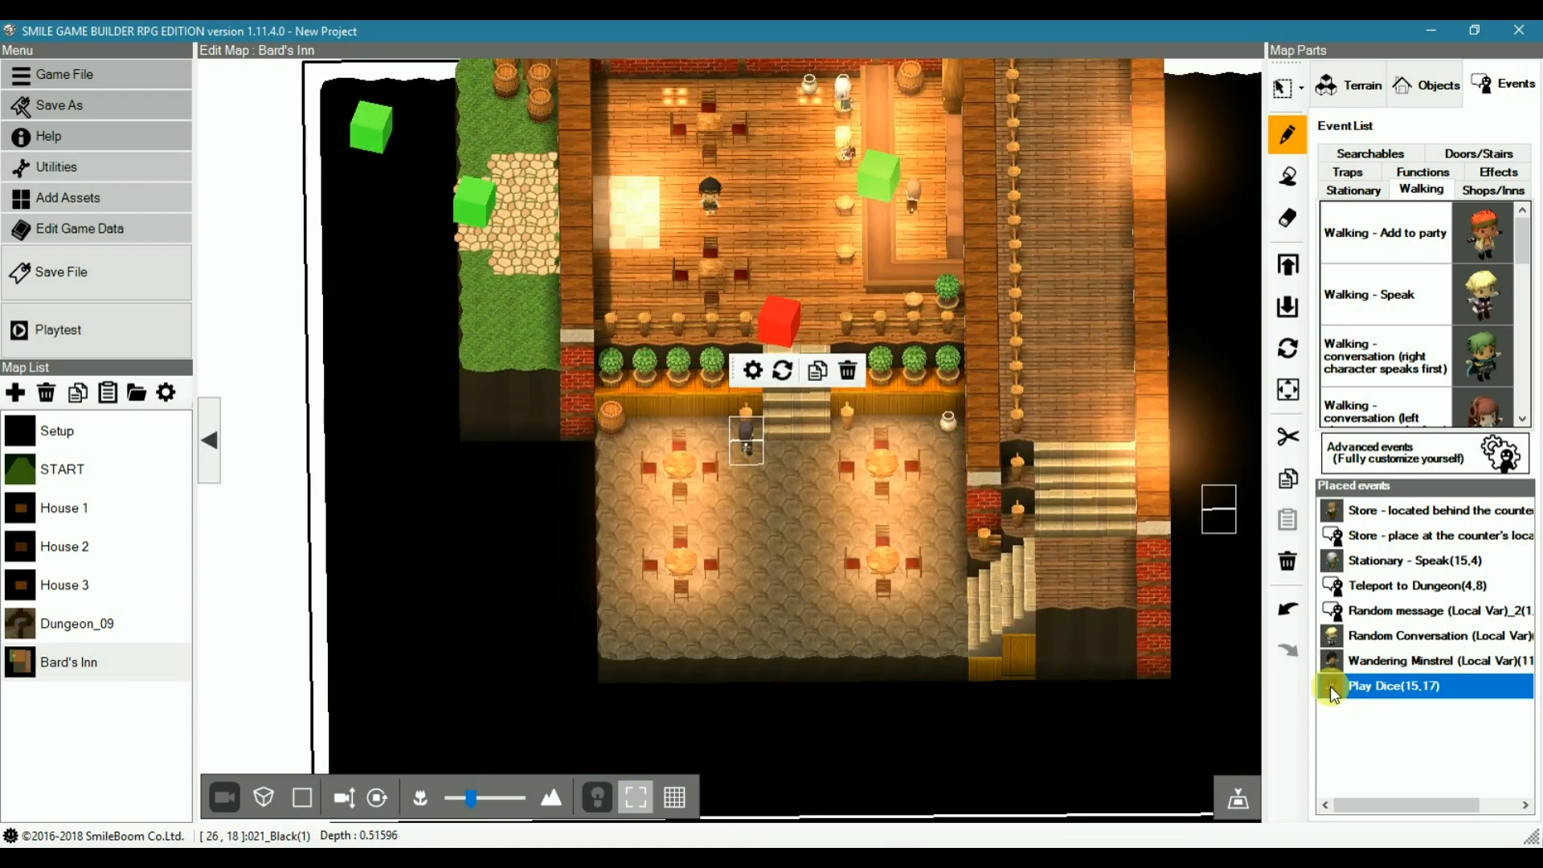
double_click(1330, 686)
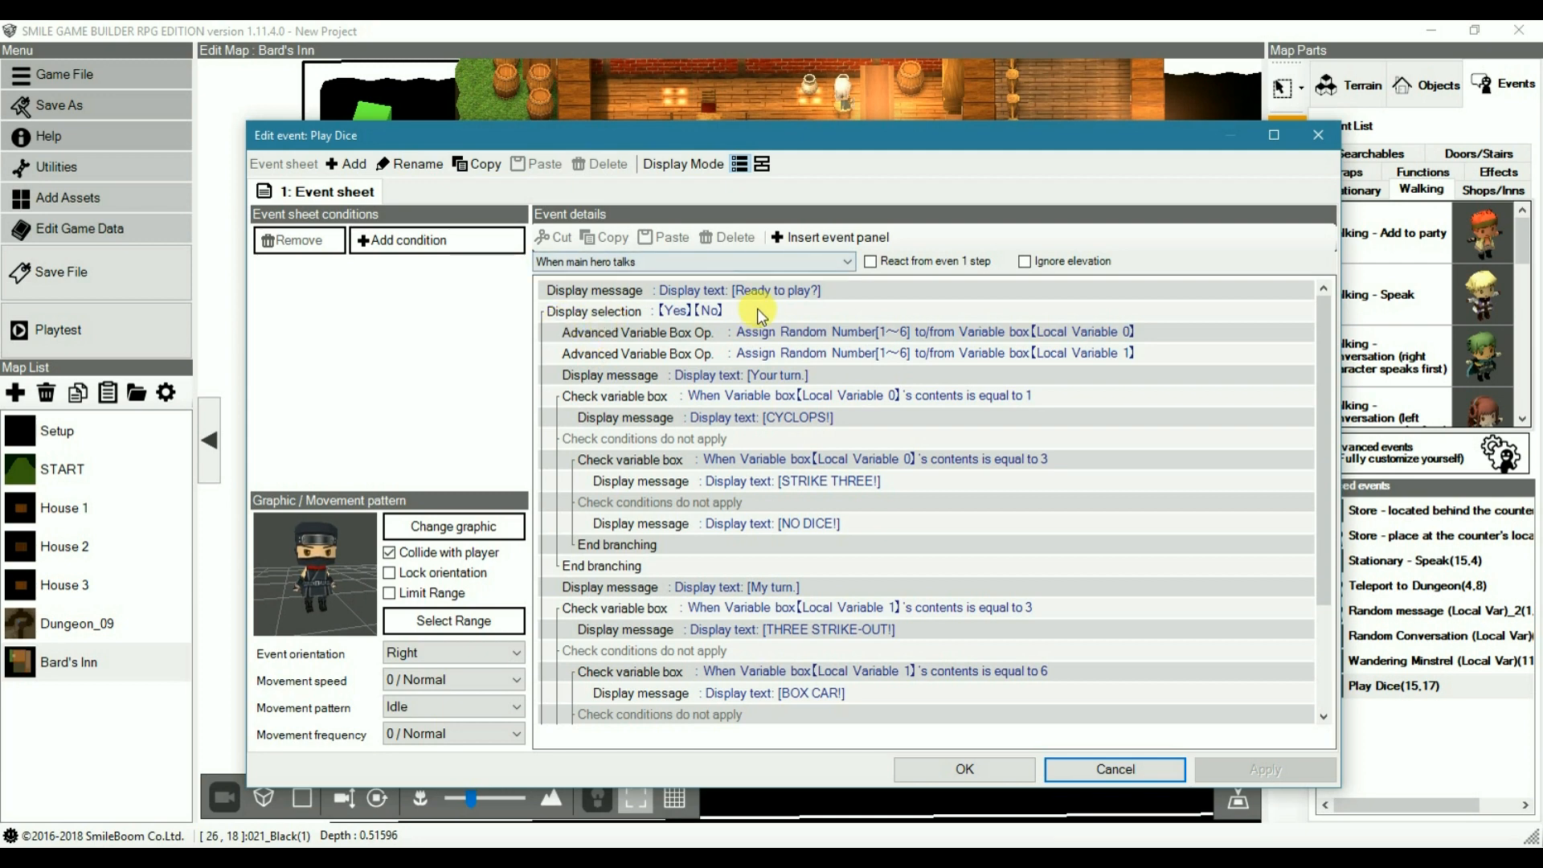
left_click(818, 337)
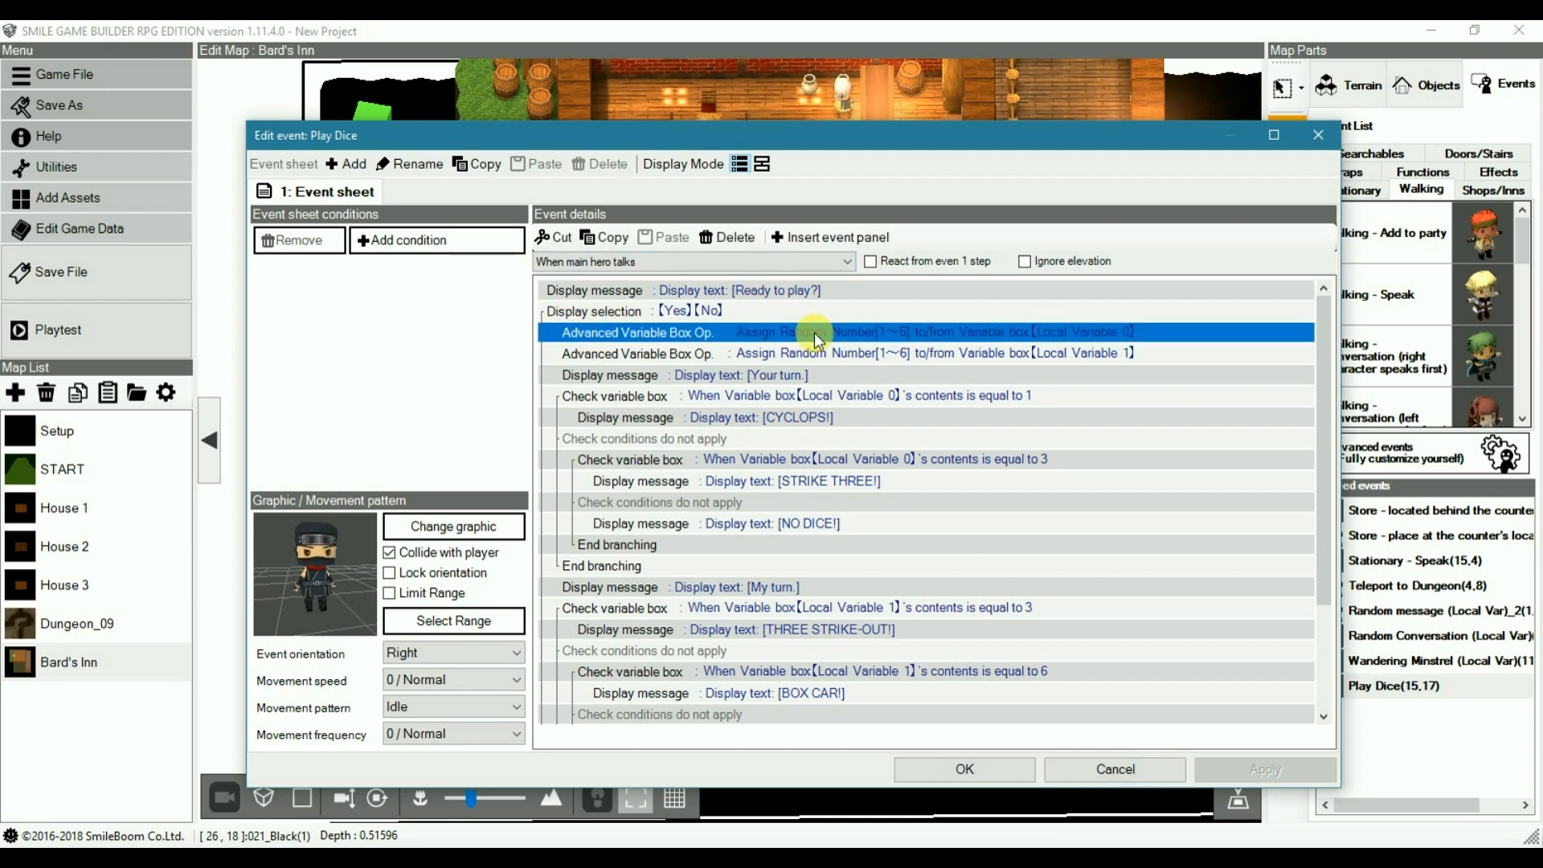
left_click(823, 354)
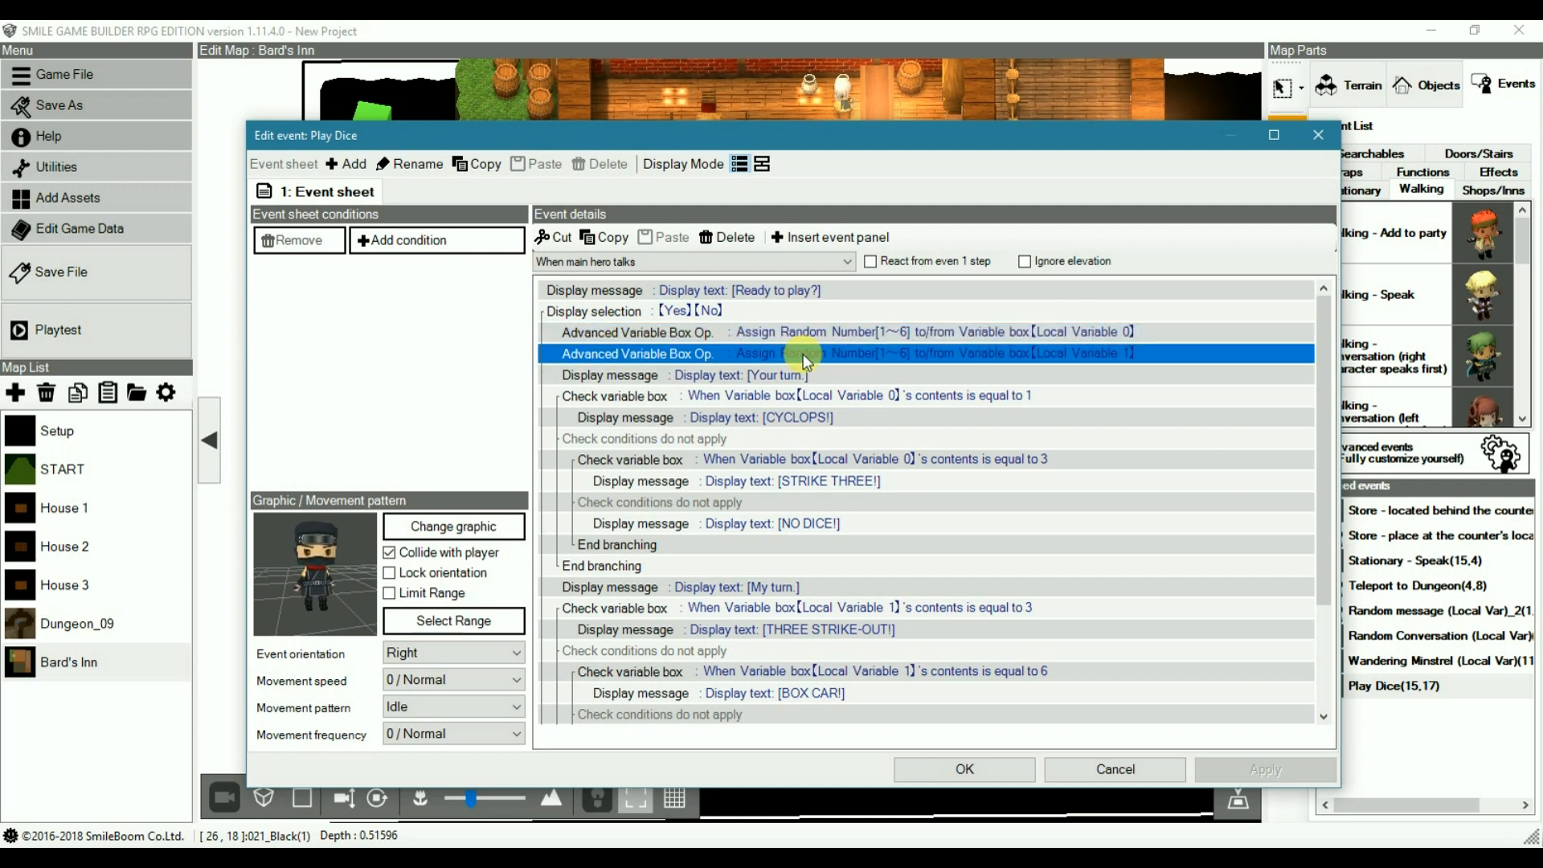
left_click(775, 397)
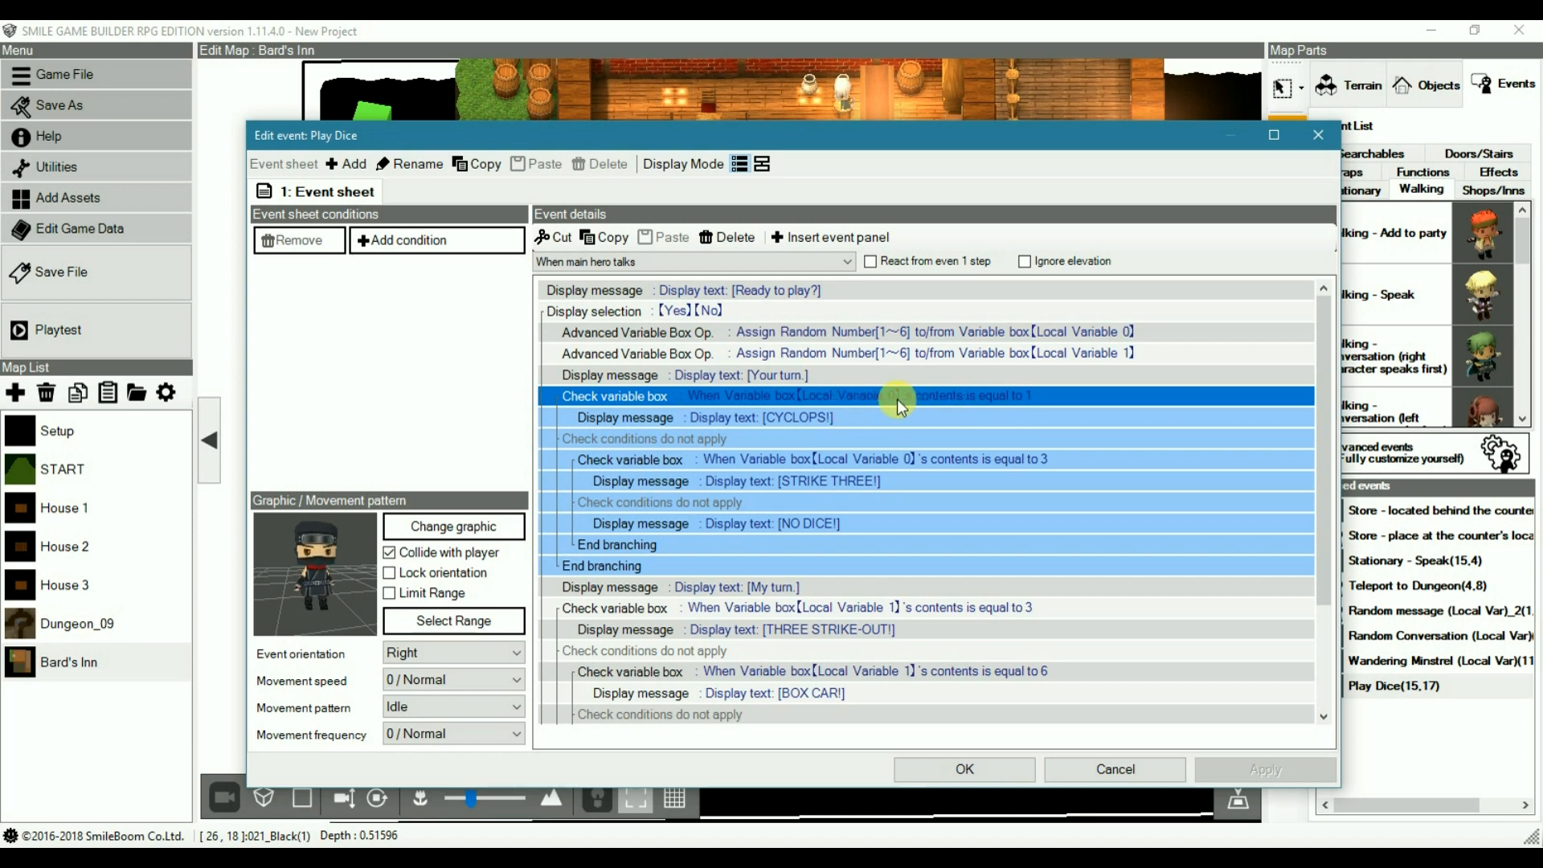
left_click(843, 609)
scroll(877, 606, "down", 1)
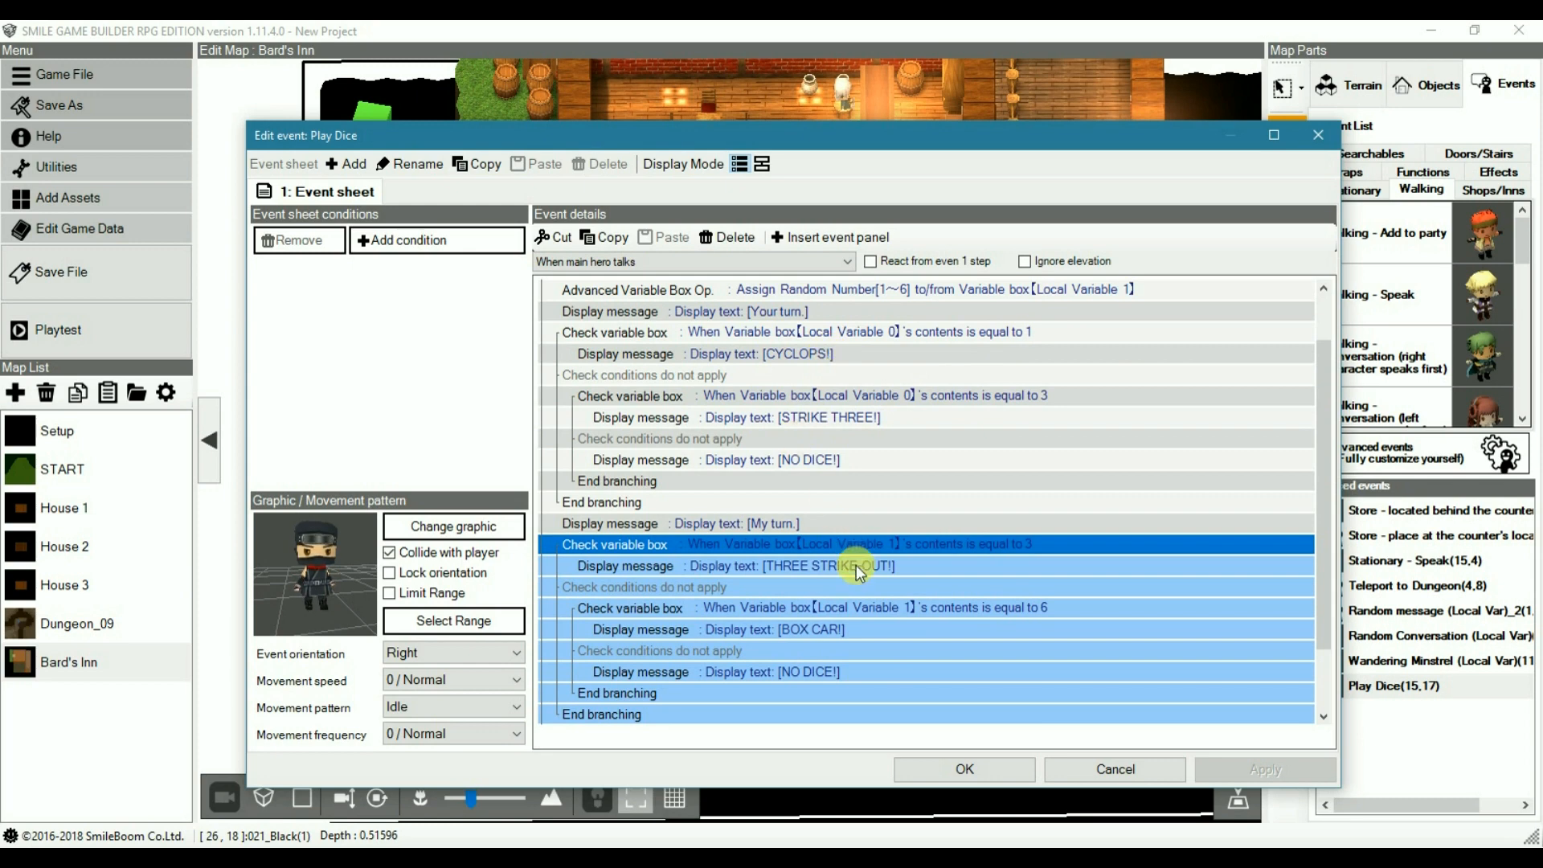
scroll(856, 566, "down", 2)
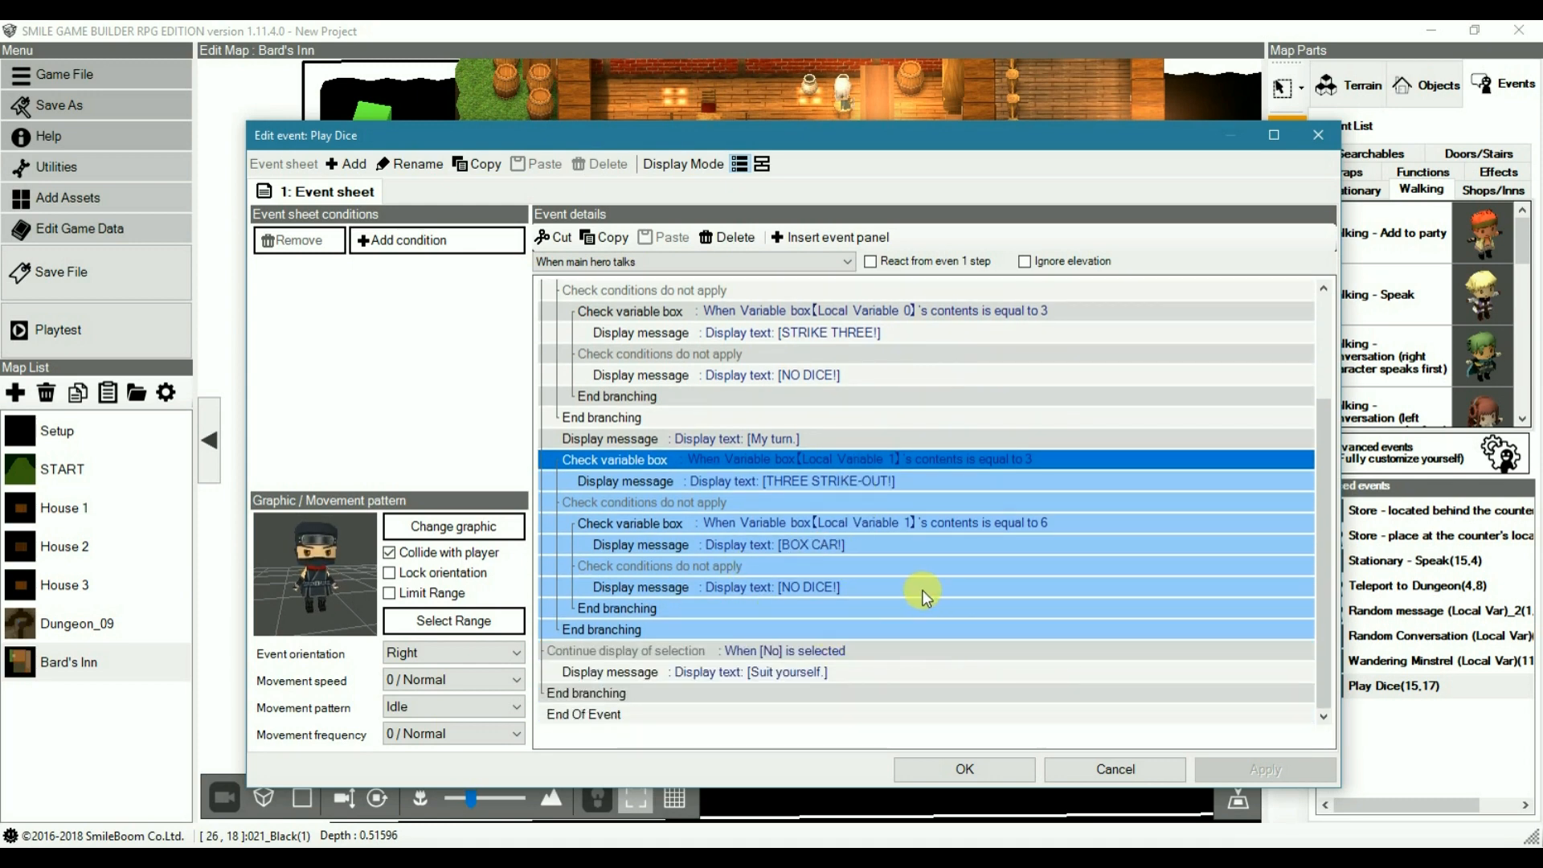
scroll(923, 595, "up", 2)
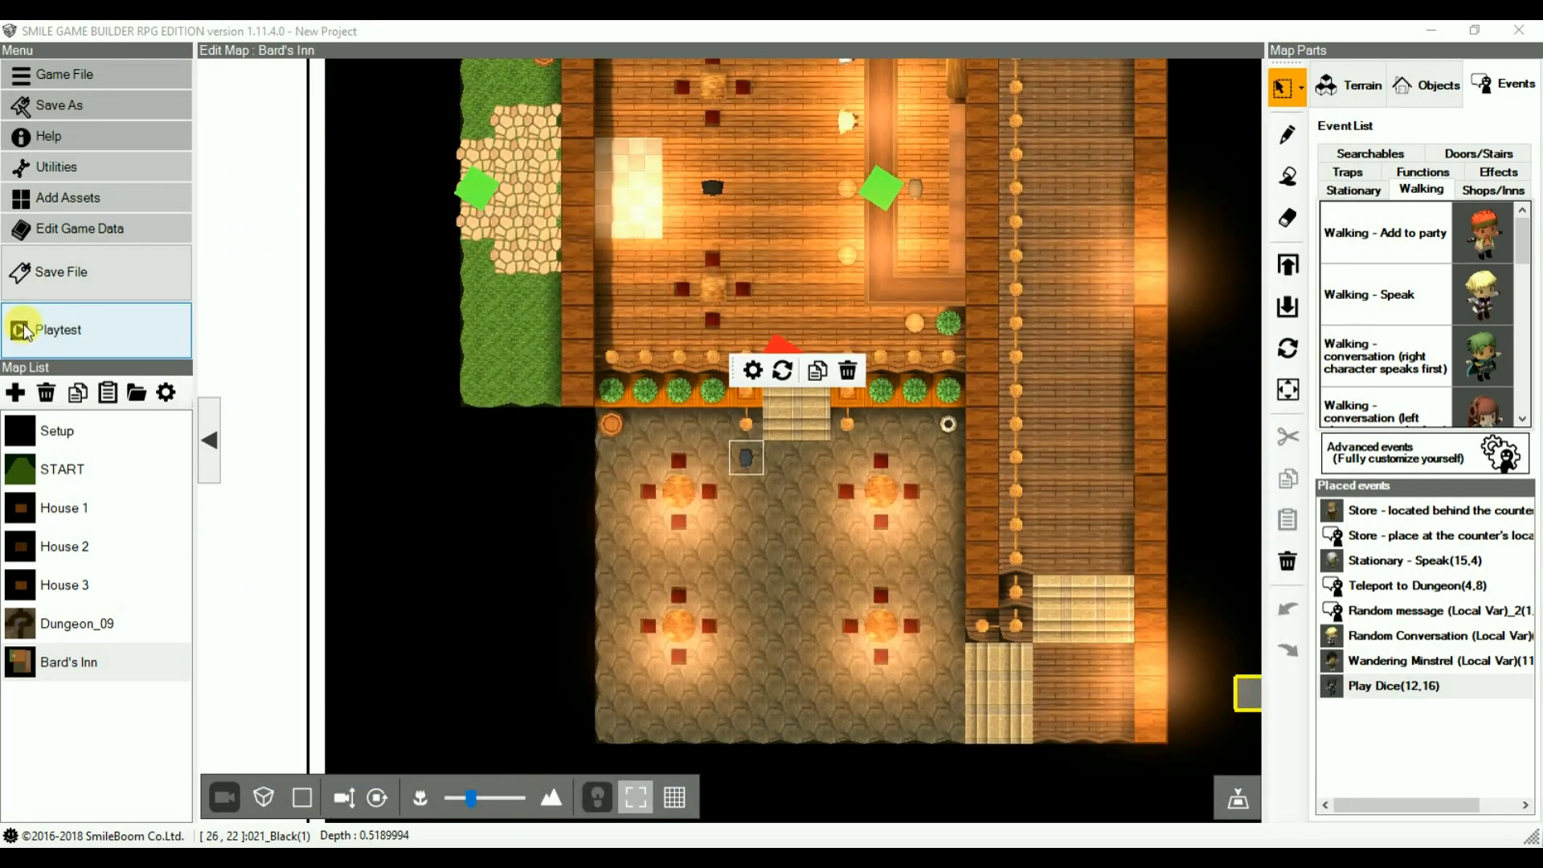
Step: Start a playtest, dismiss the welcome message, and walk down the stairs to the dice player
left_click(24, 330)
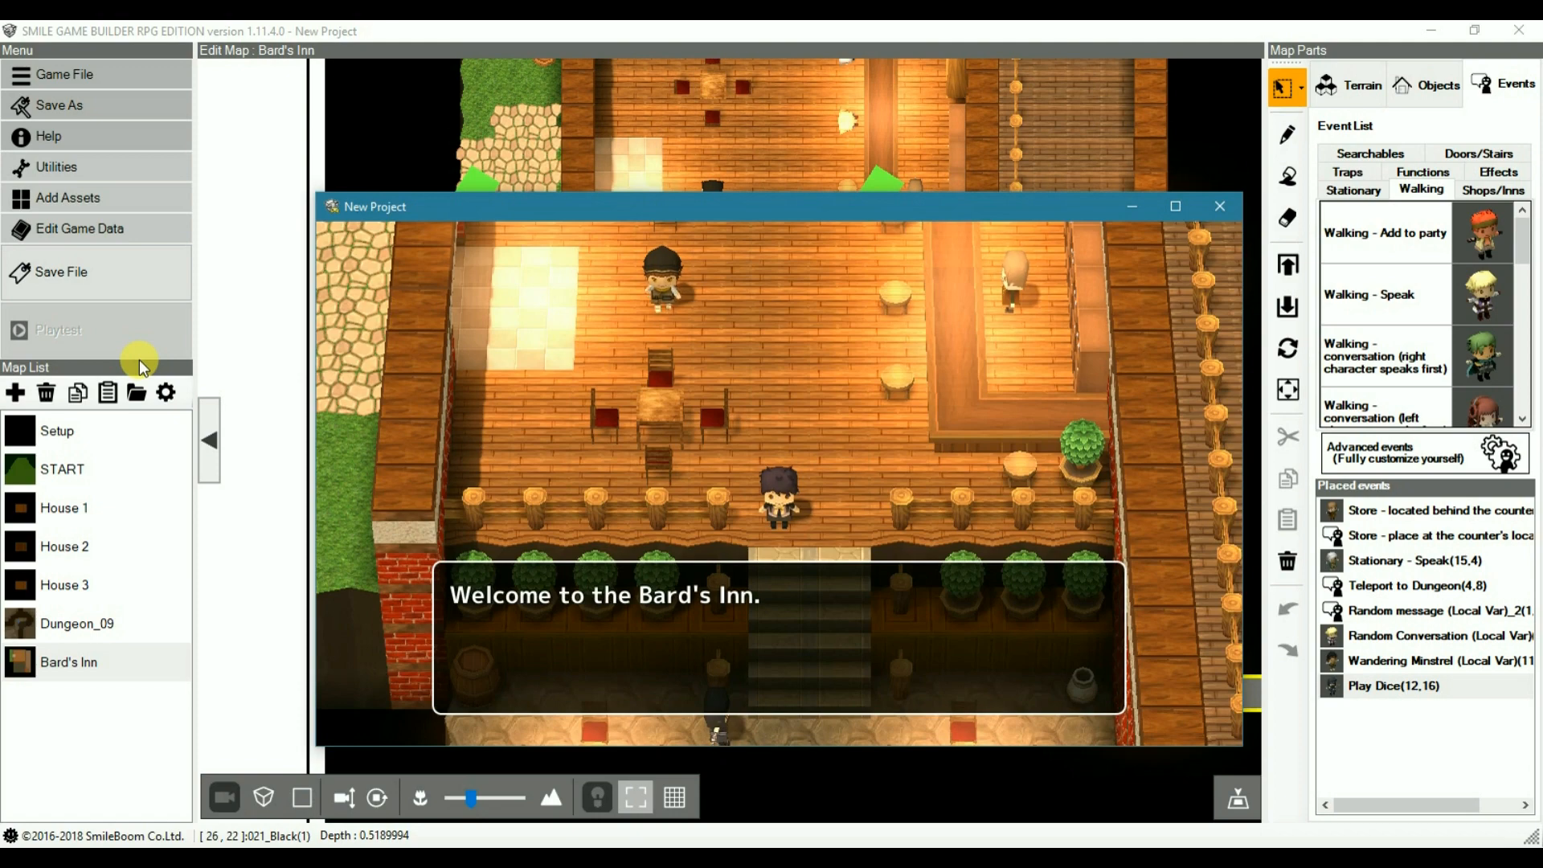
key("Return")
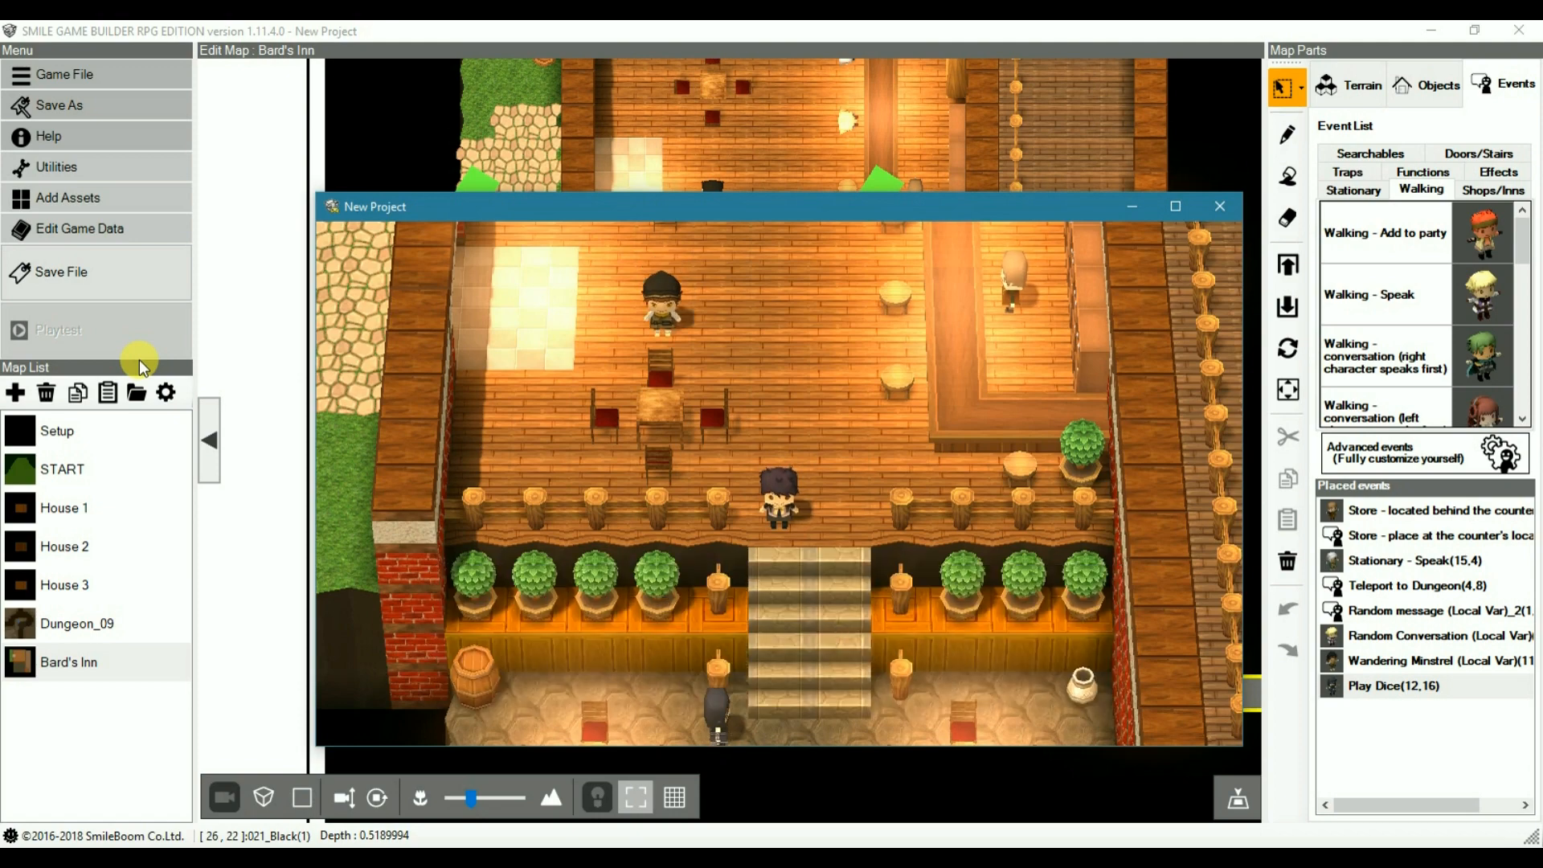
key("Down")
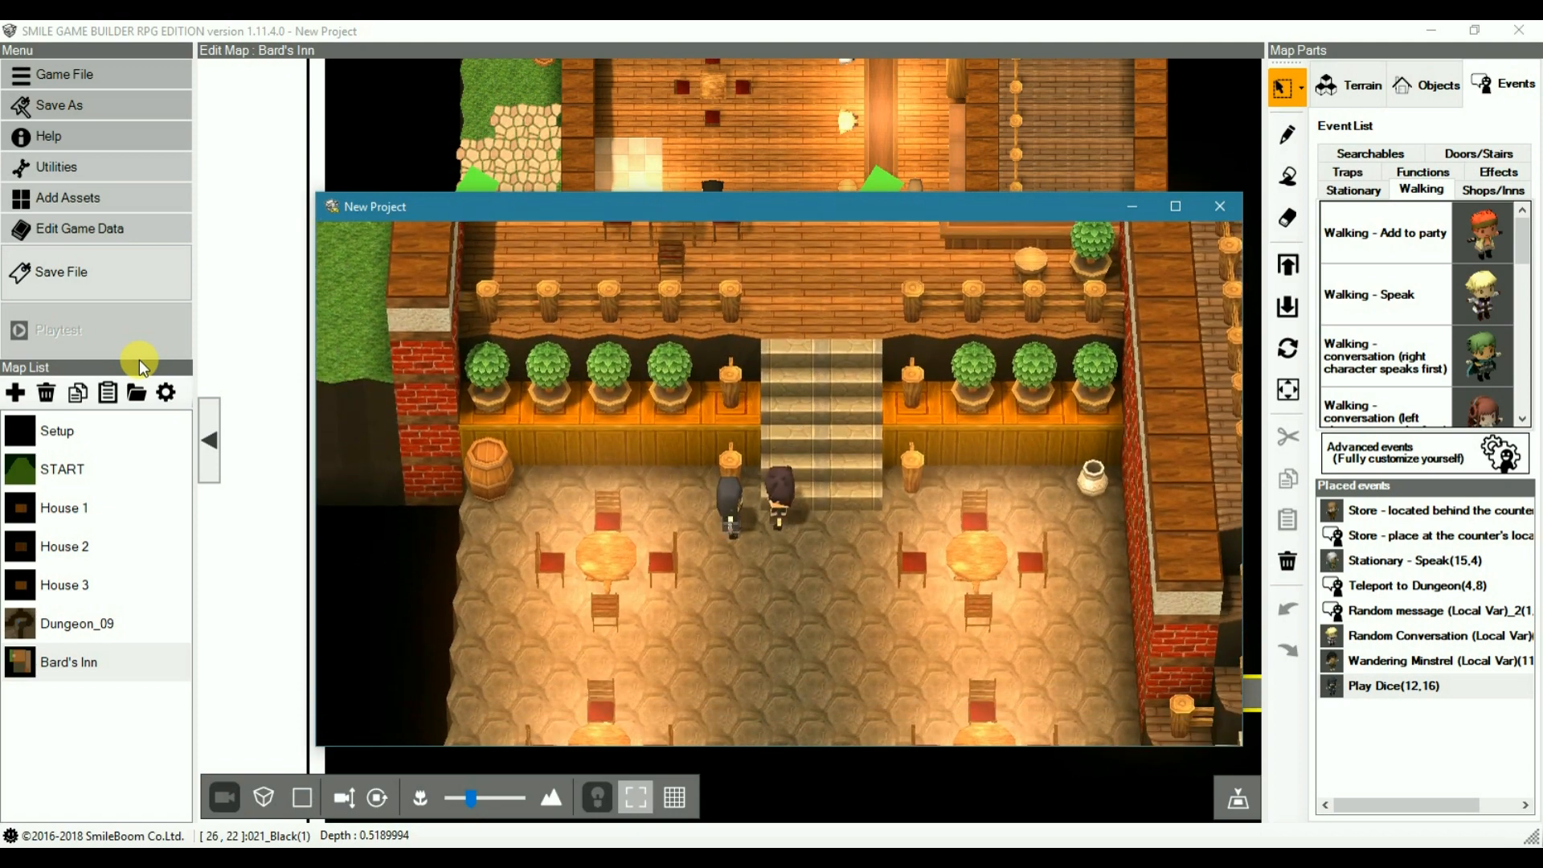
Step: Play several rounds of the dice game with the dice player, accepting each offer to play, and close the test window
key("Return")
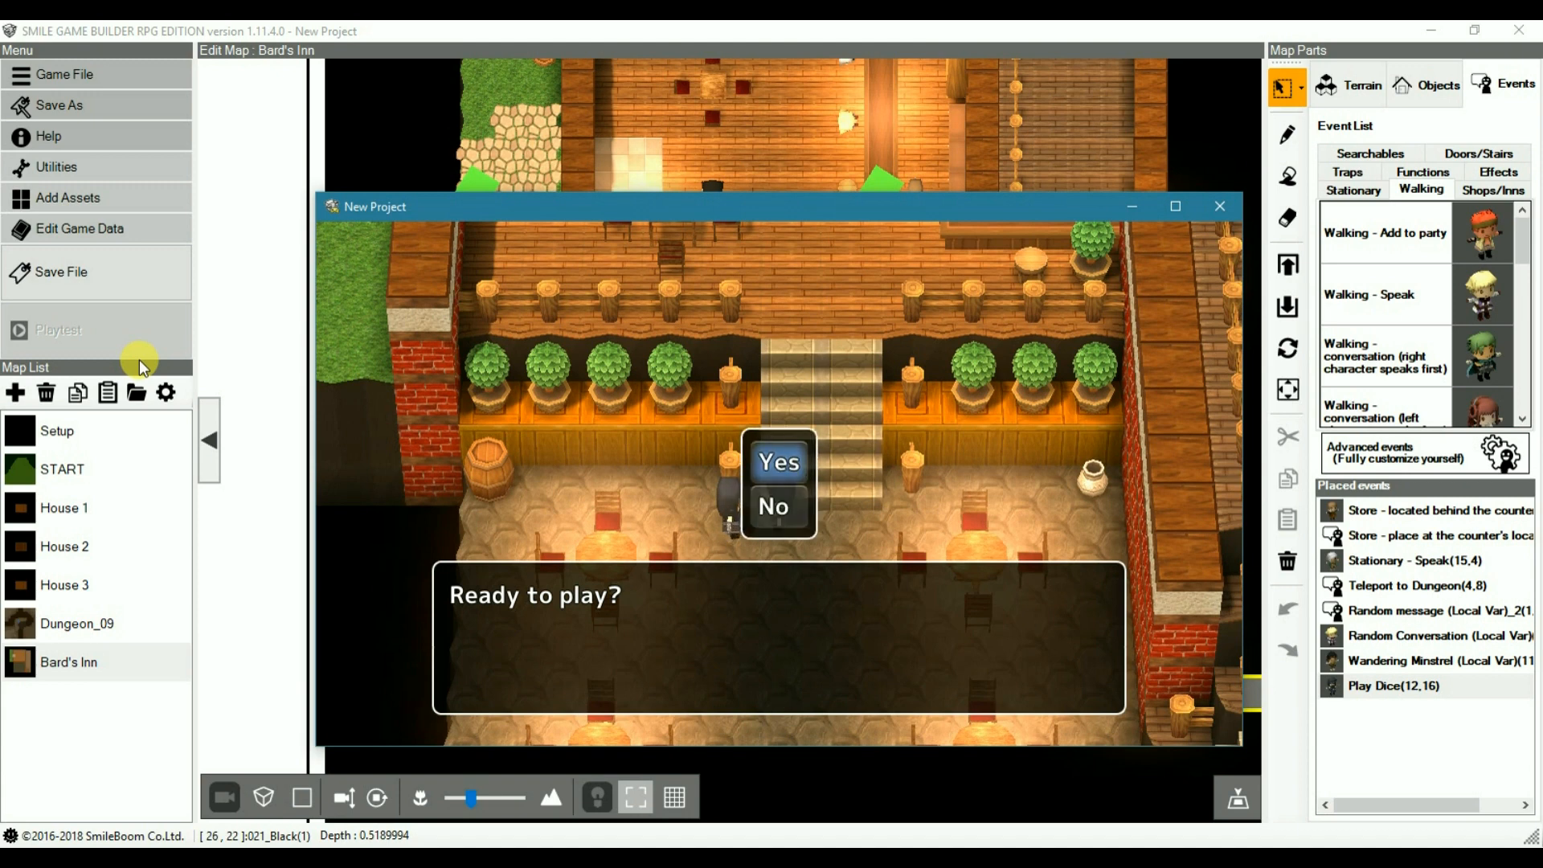
key("Return")
key("Return")
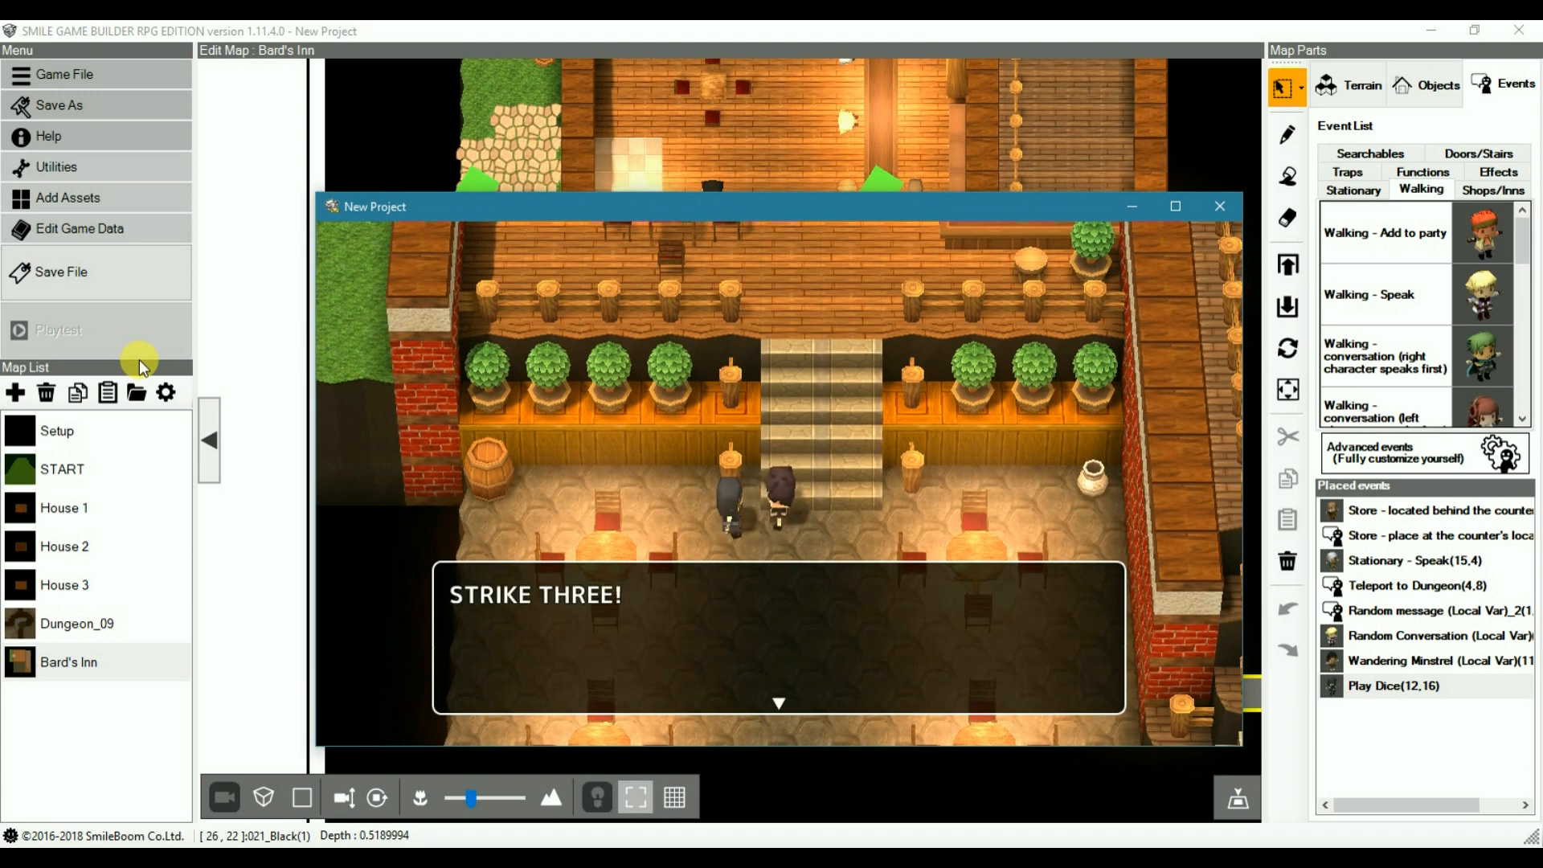
key("Return")
key("Return")
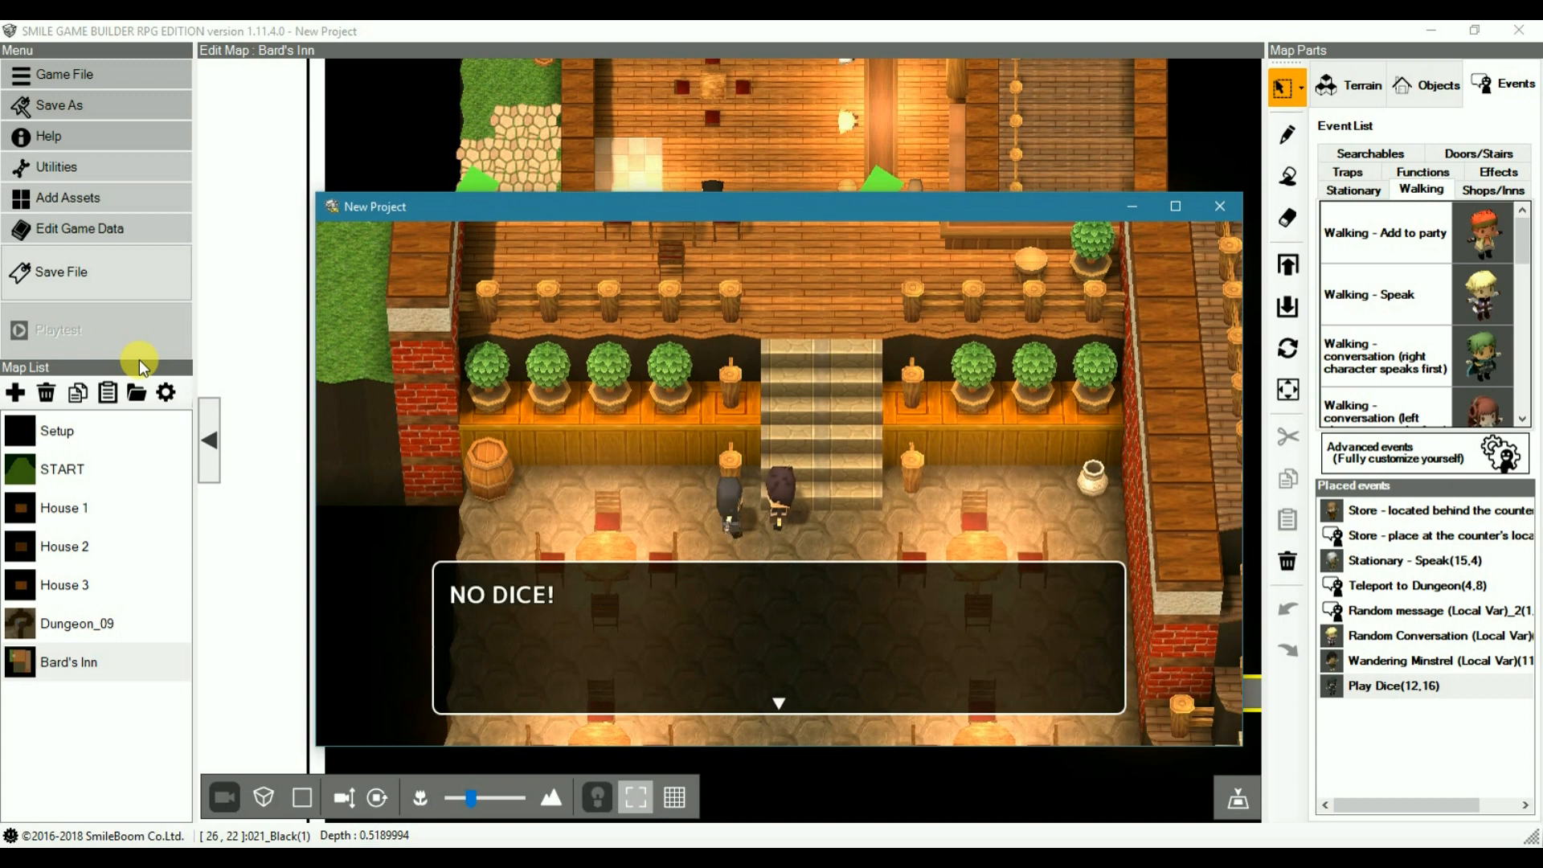
key("Return")
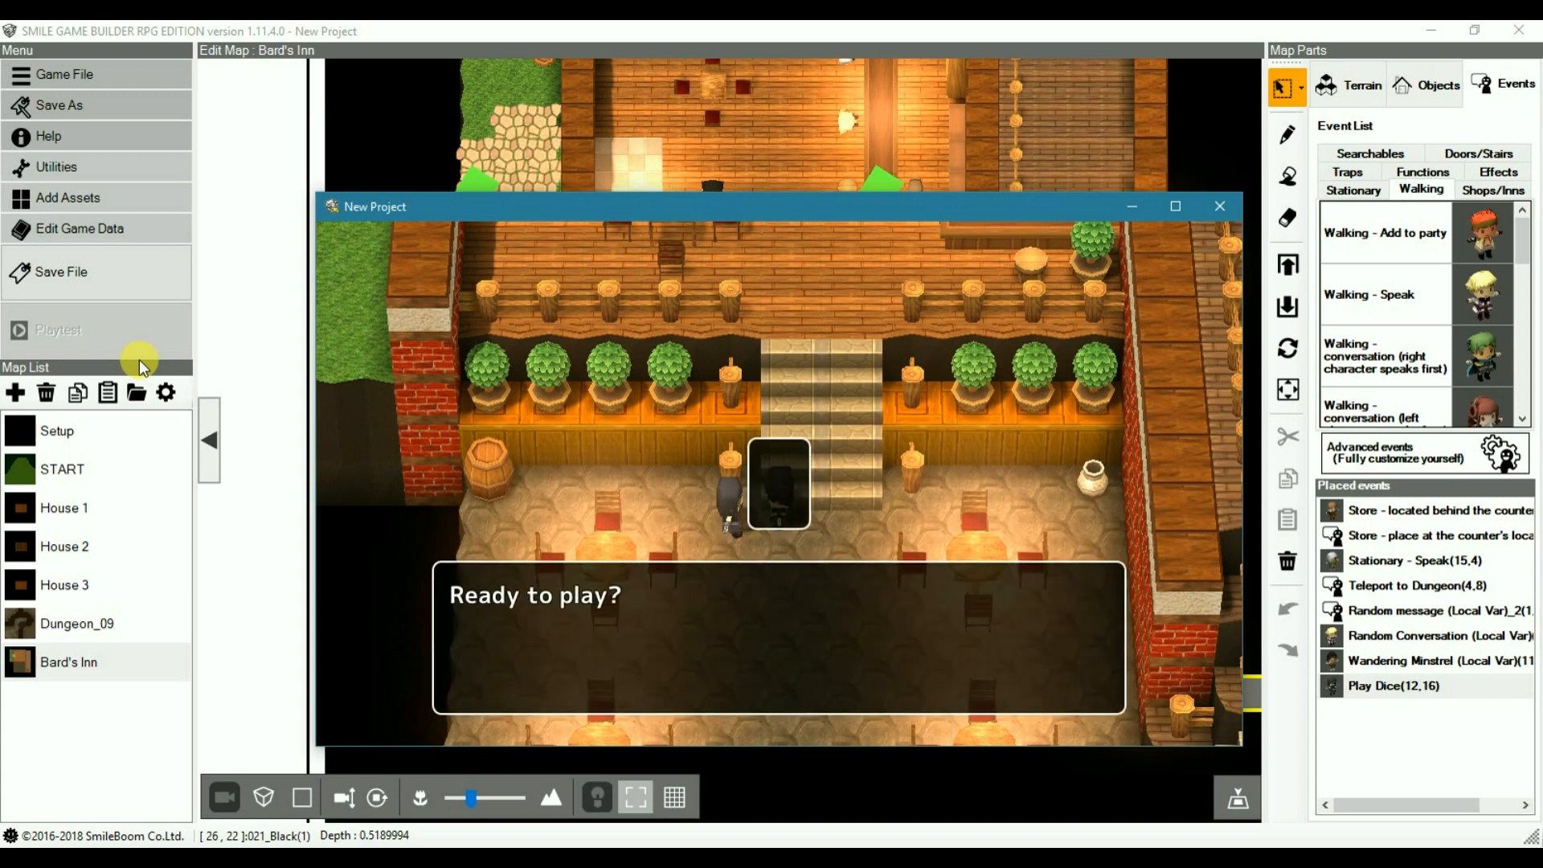
key("Return")
key("Return")
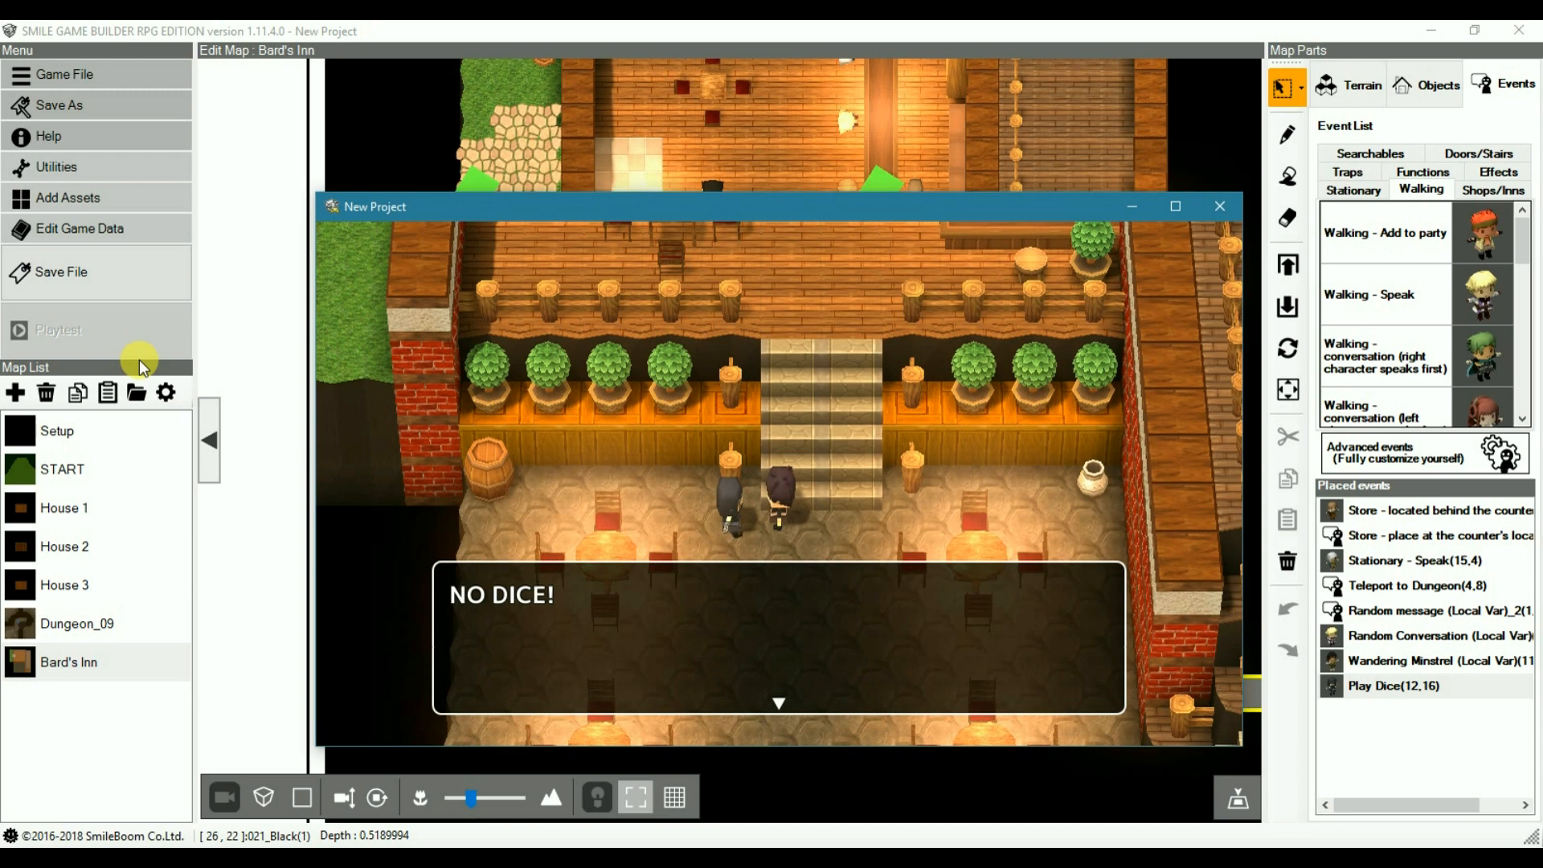
key("Return")
key("Return")
key("Return")
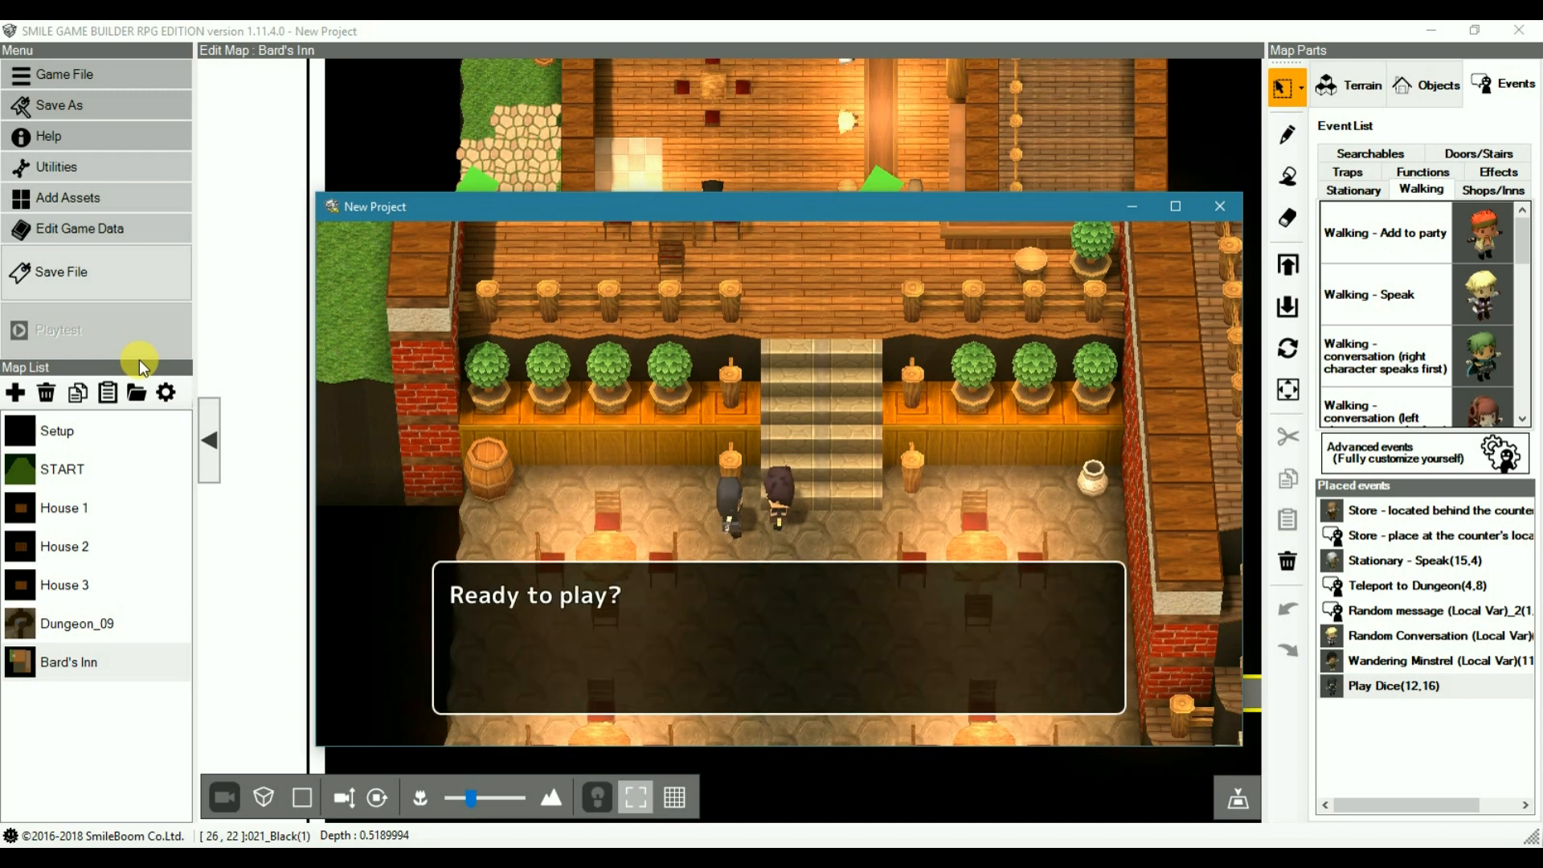
key("Return")
key("Return")
key("Return")
key("Return")
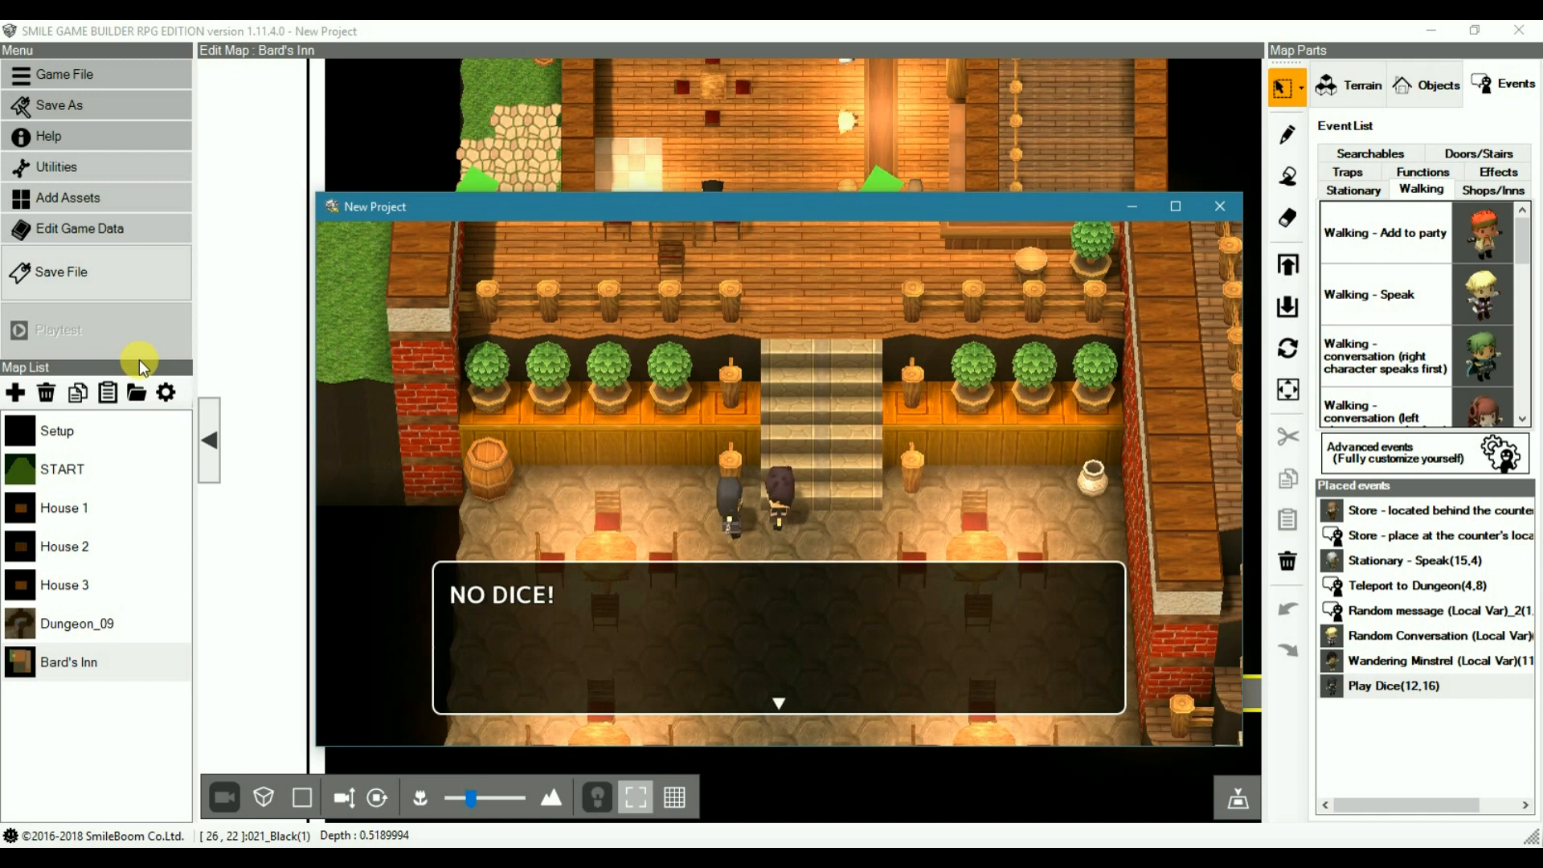
key("Return")
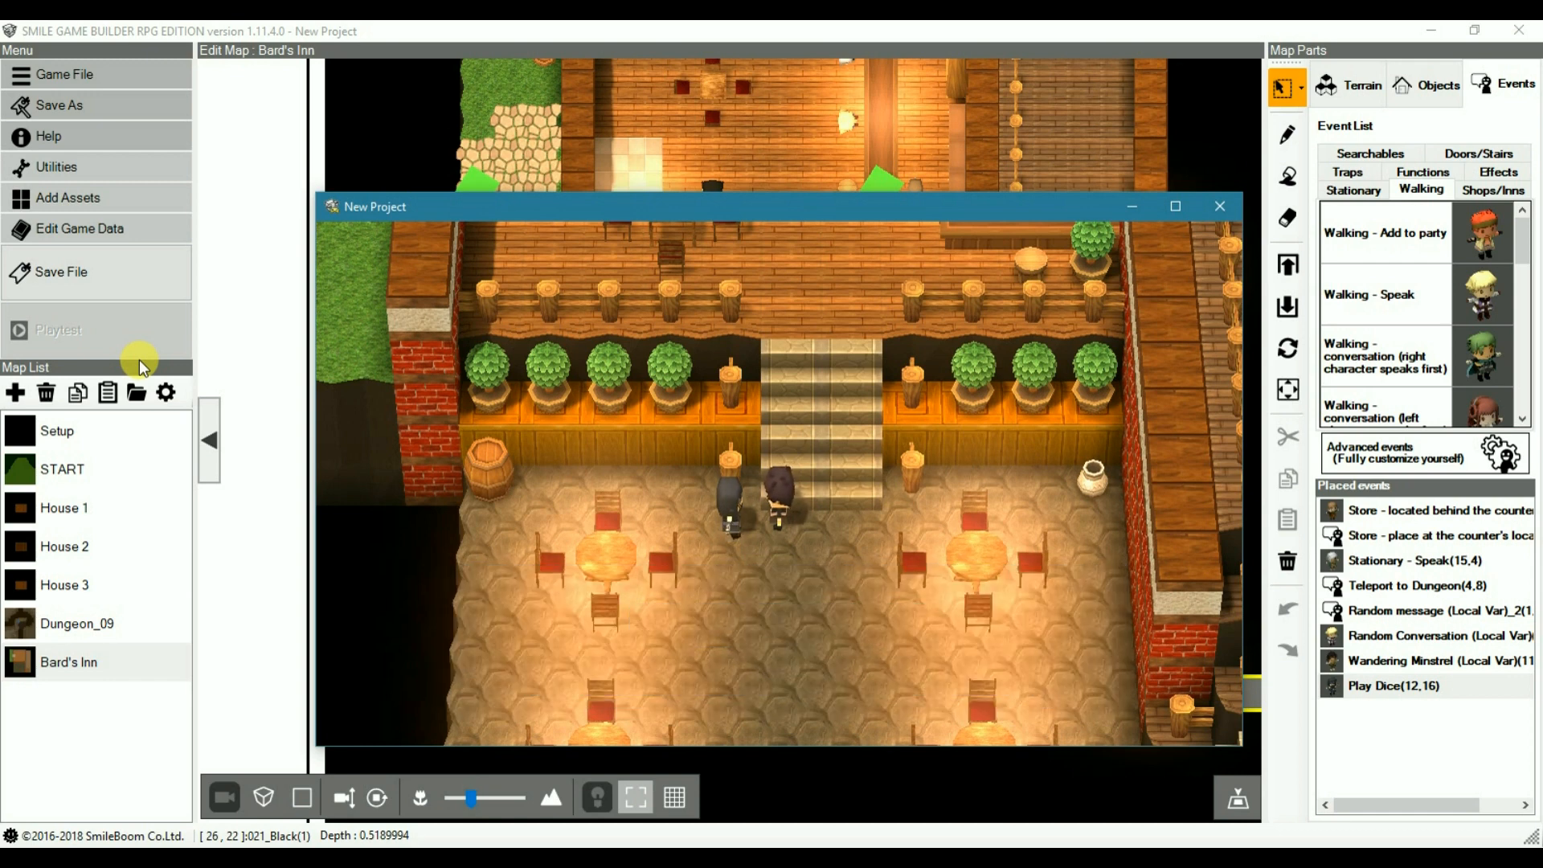
left_click(1220, 206)
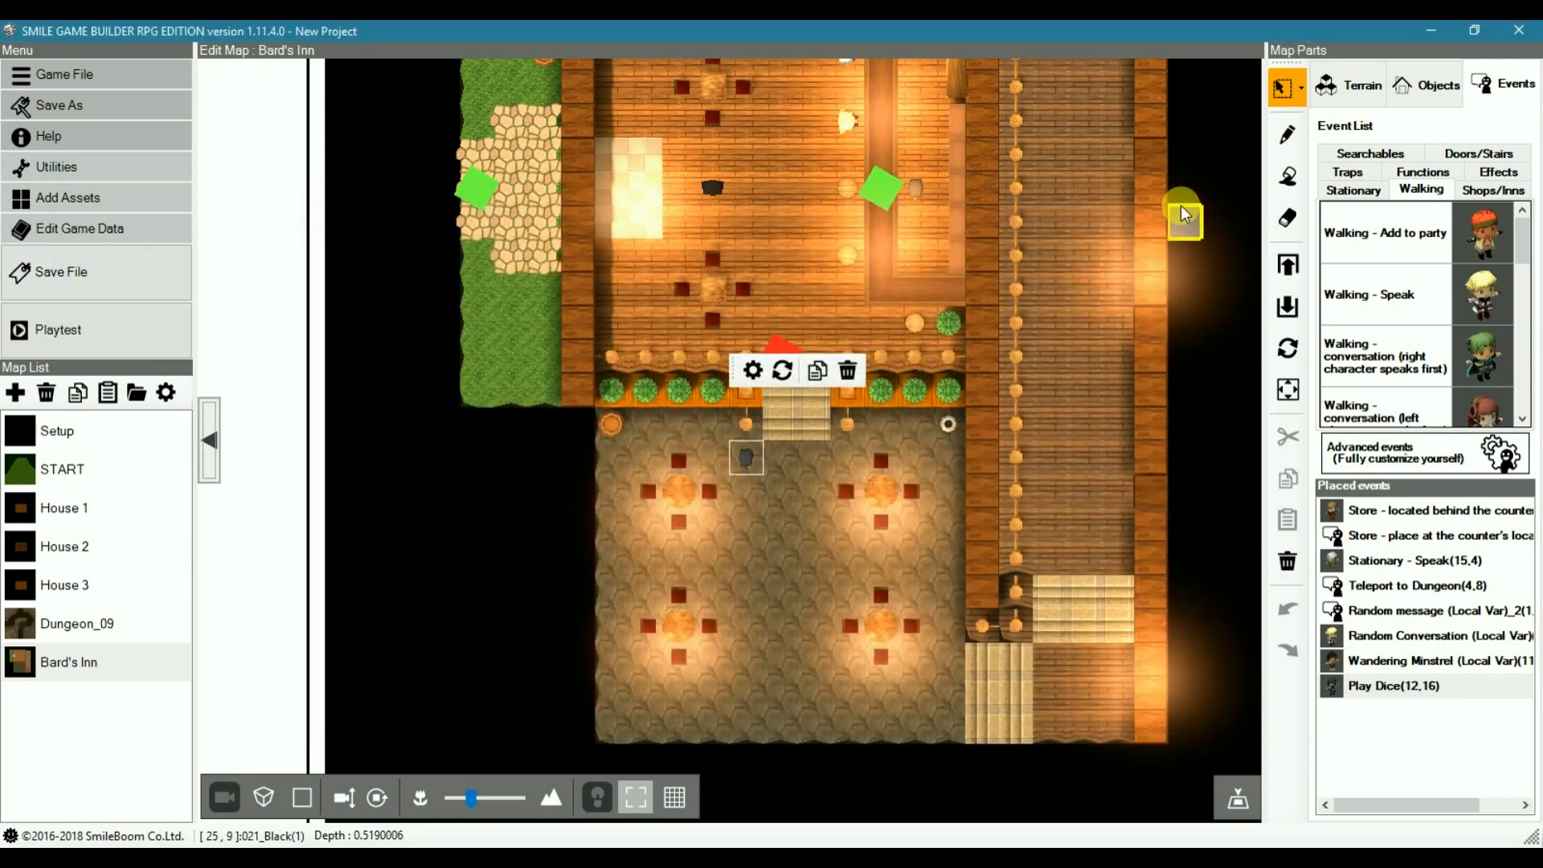
Step: Add a Countdown Timer to the common events in the game data and convert it to an advanced event
double_click(1080, 583)
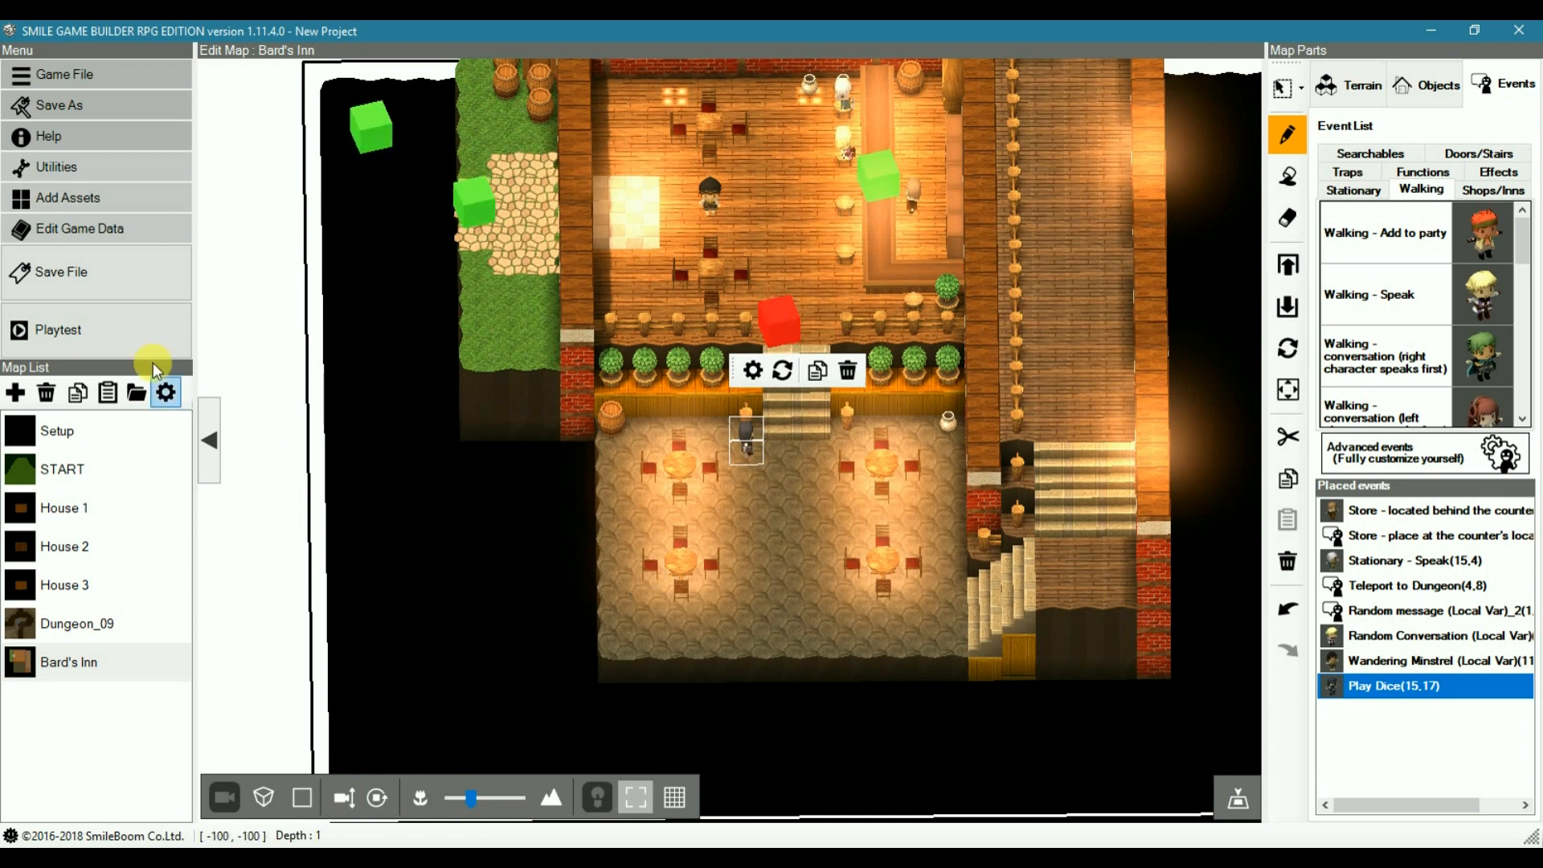
left_click(94, 228)
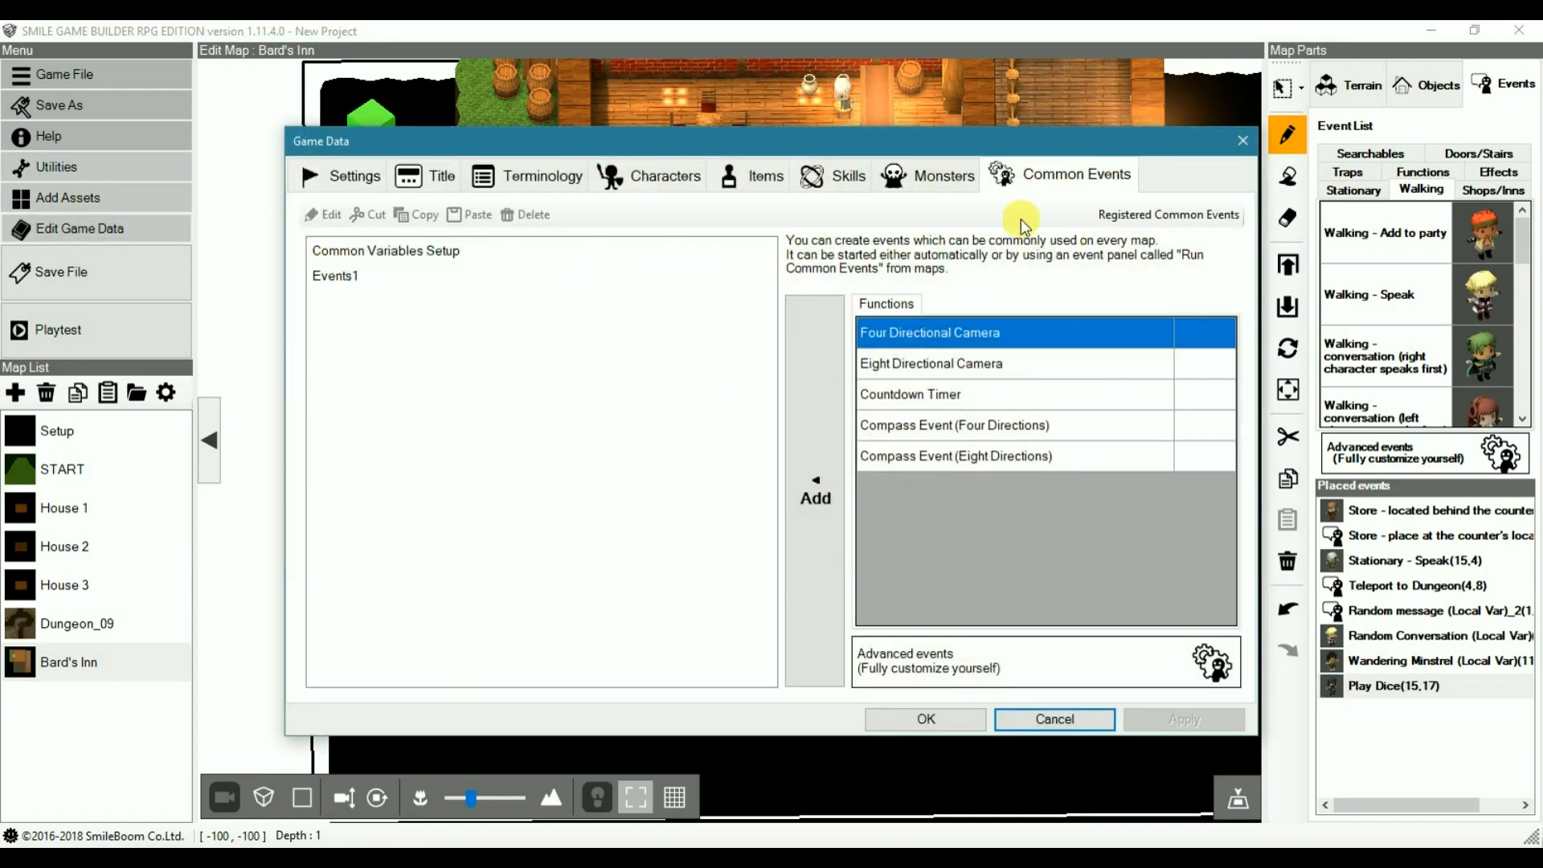
left_click(885, 394)
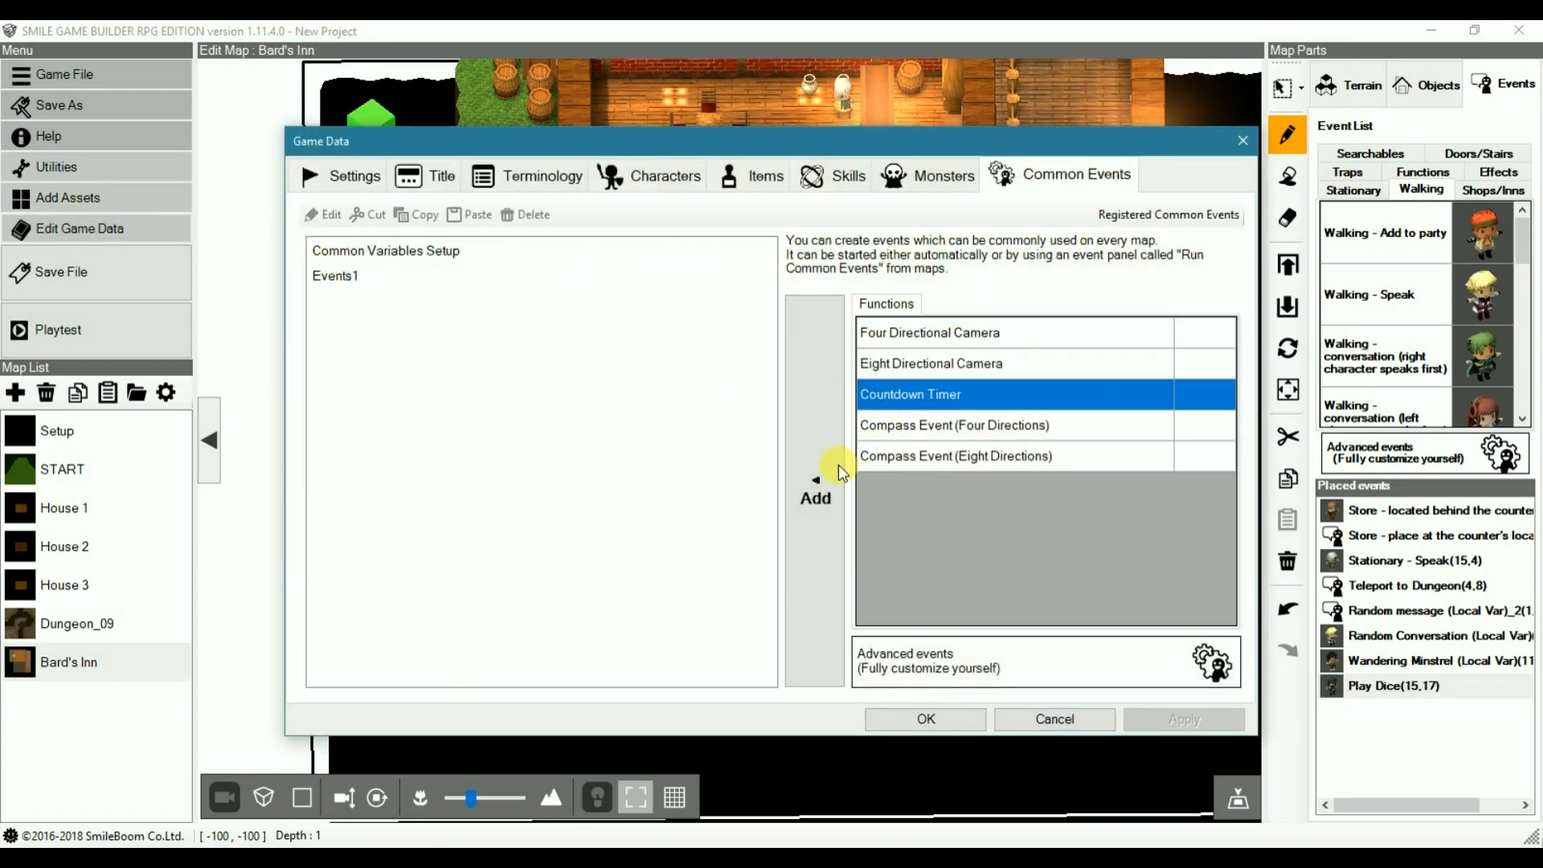
left_click(828, 494)
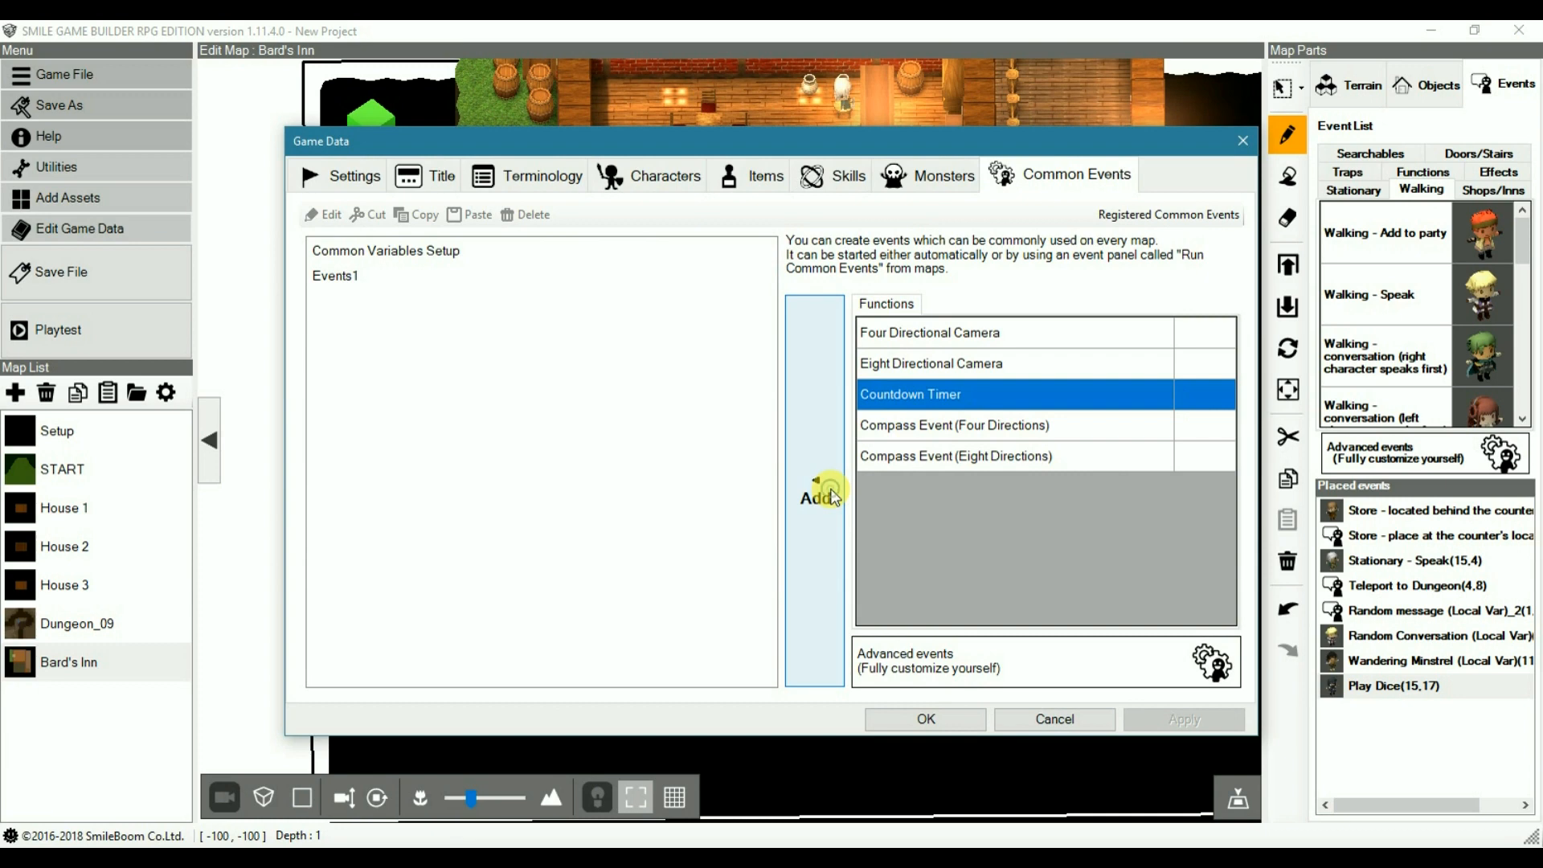
left_click(635, 840)
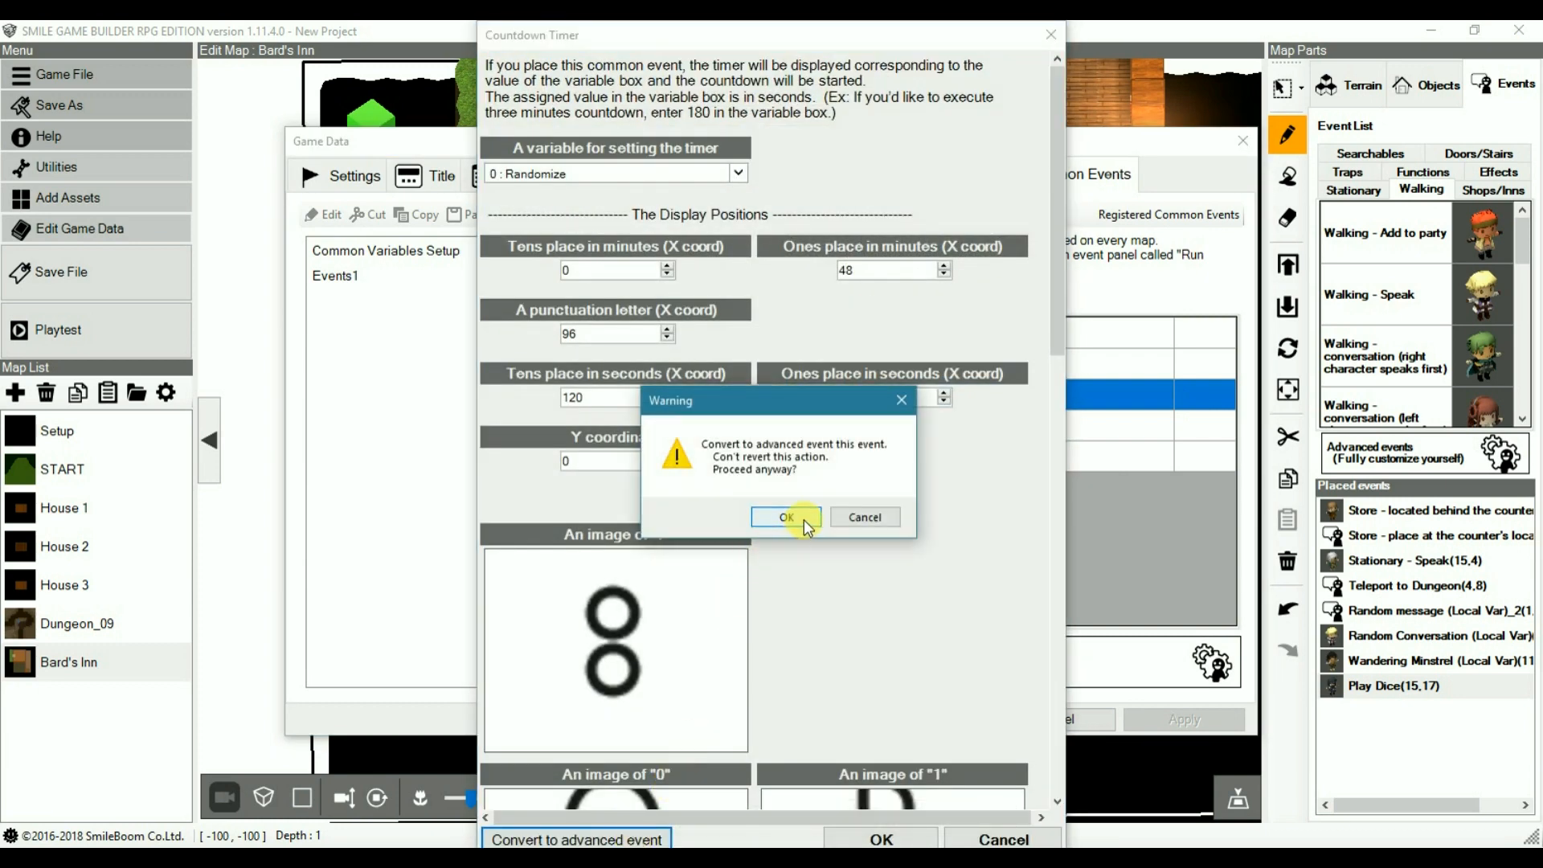
left_click(804, 517)
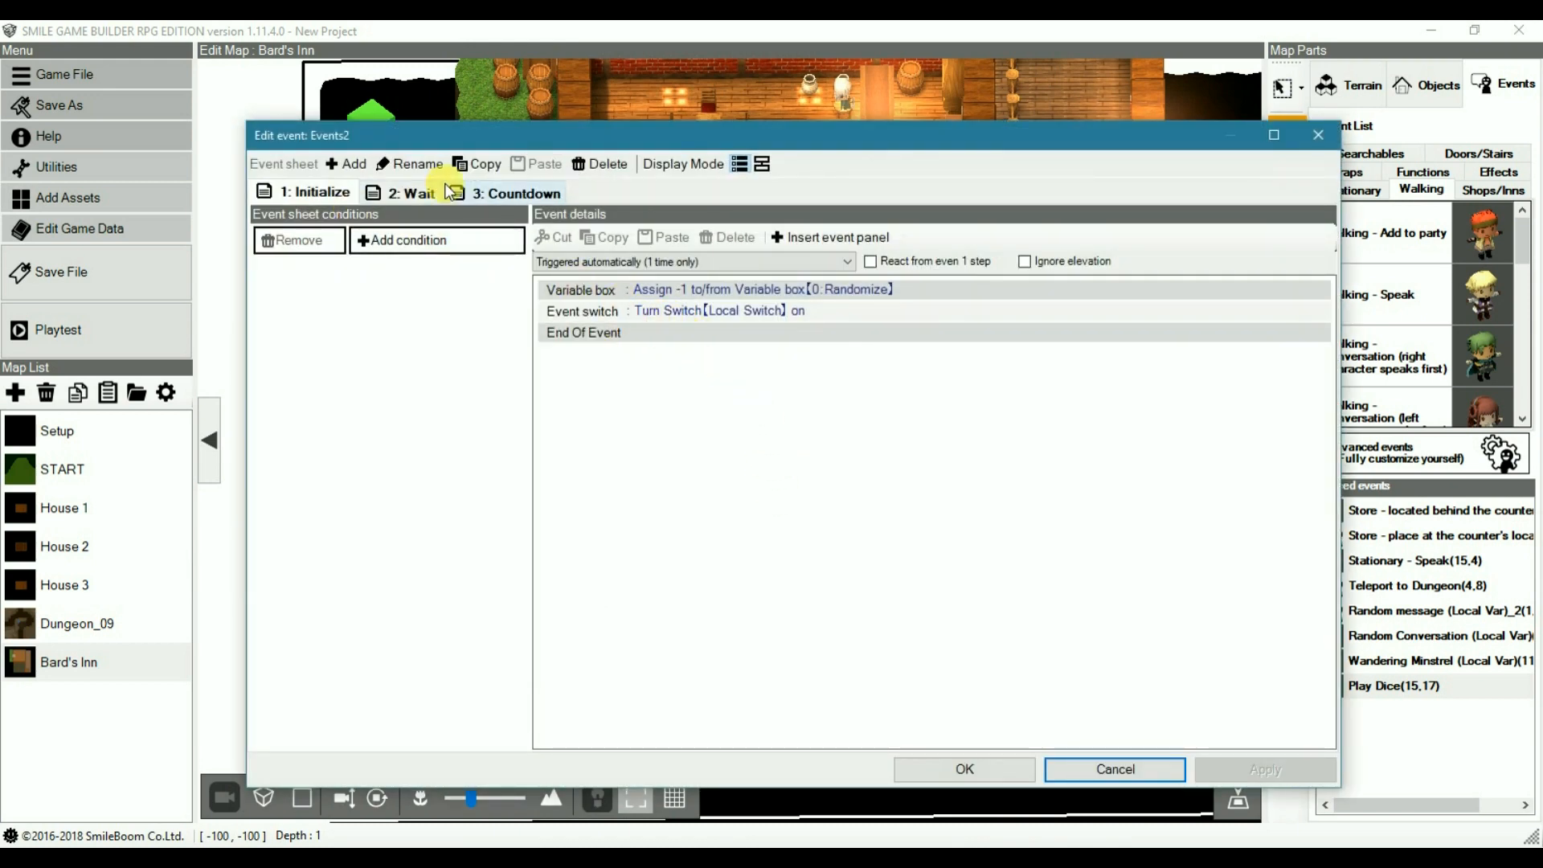
Step: Examine the Countdown sheet's local variable assignments and the operation substituting the divided remainder of 60 into Local Variable 2
left_click(504, 196)
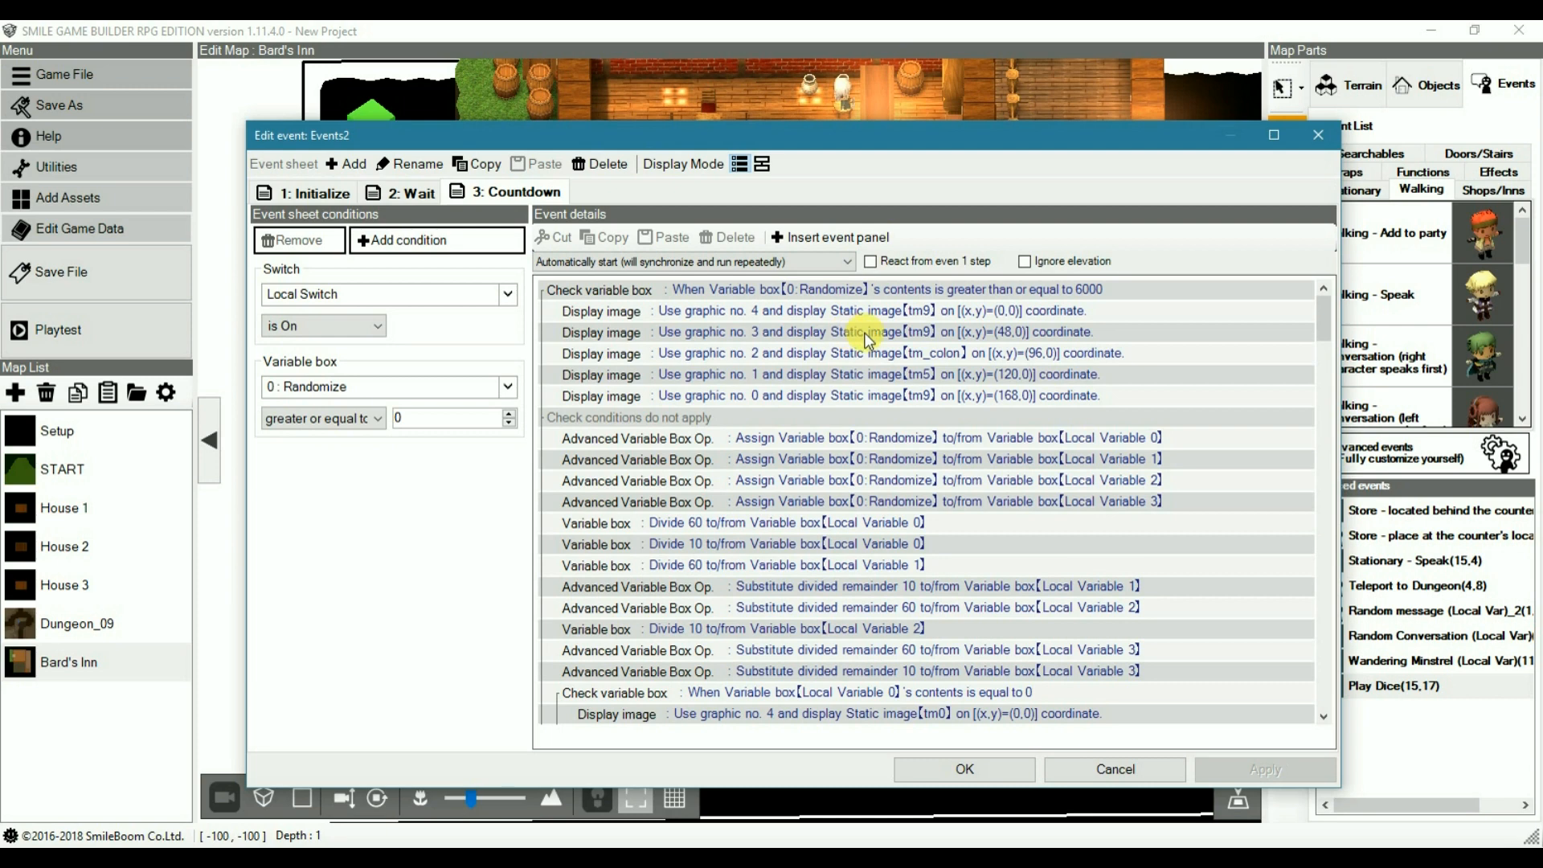
left_click(1001, 438)
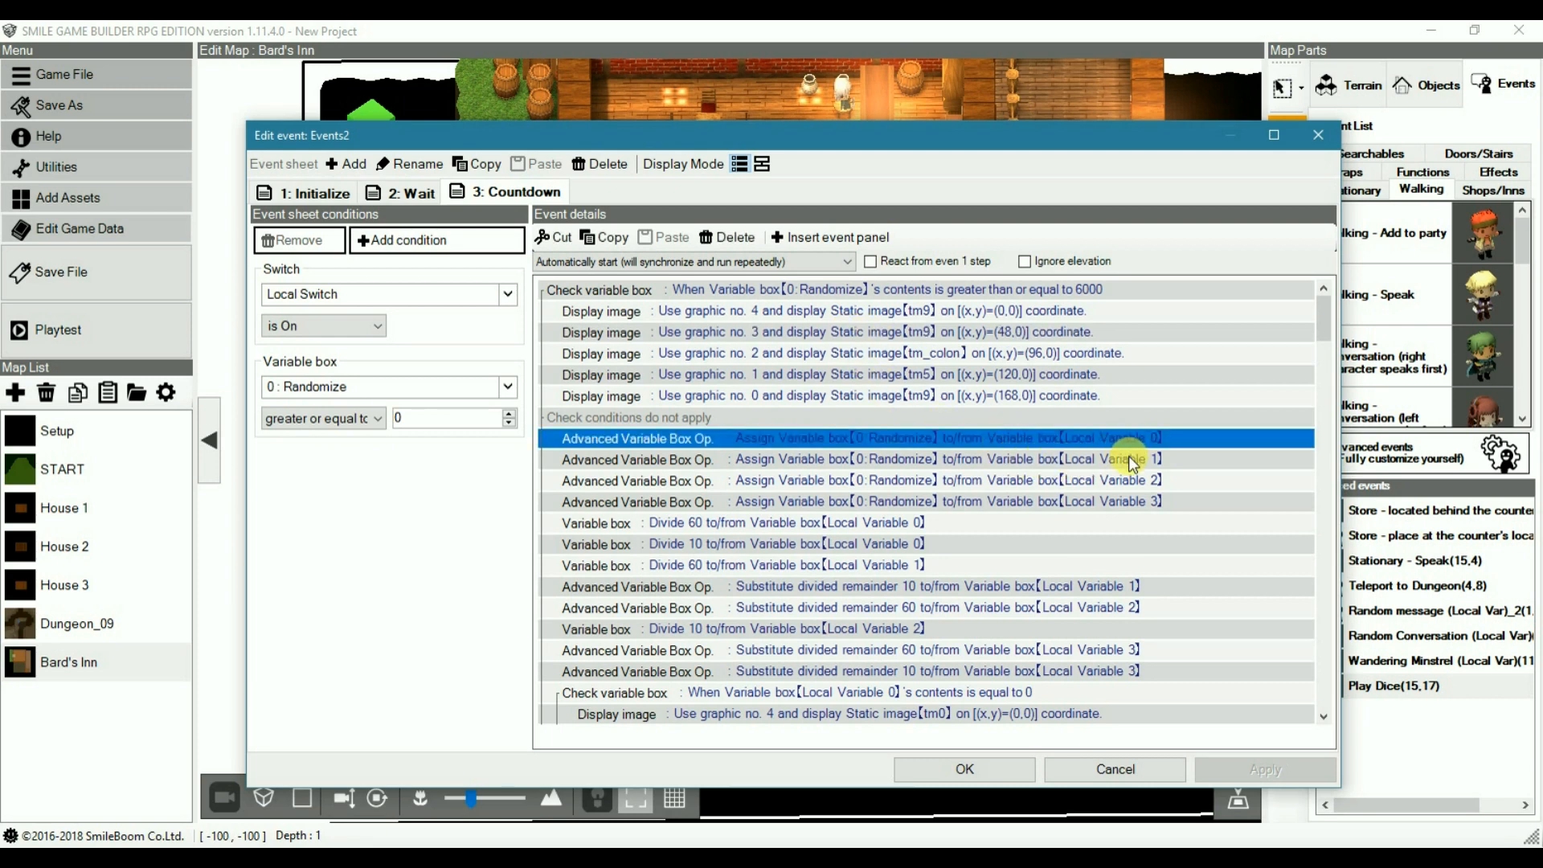
left_click(1110, 505)
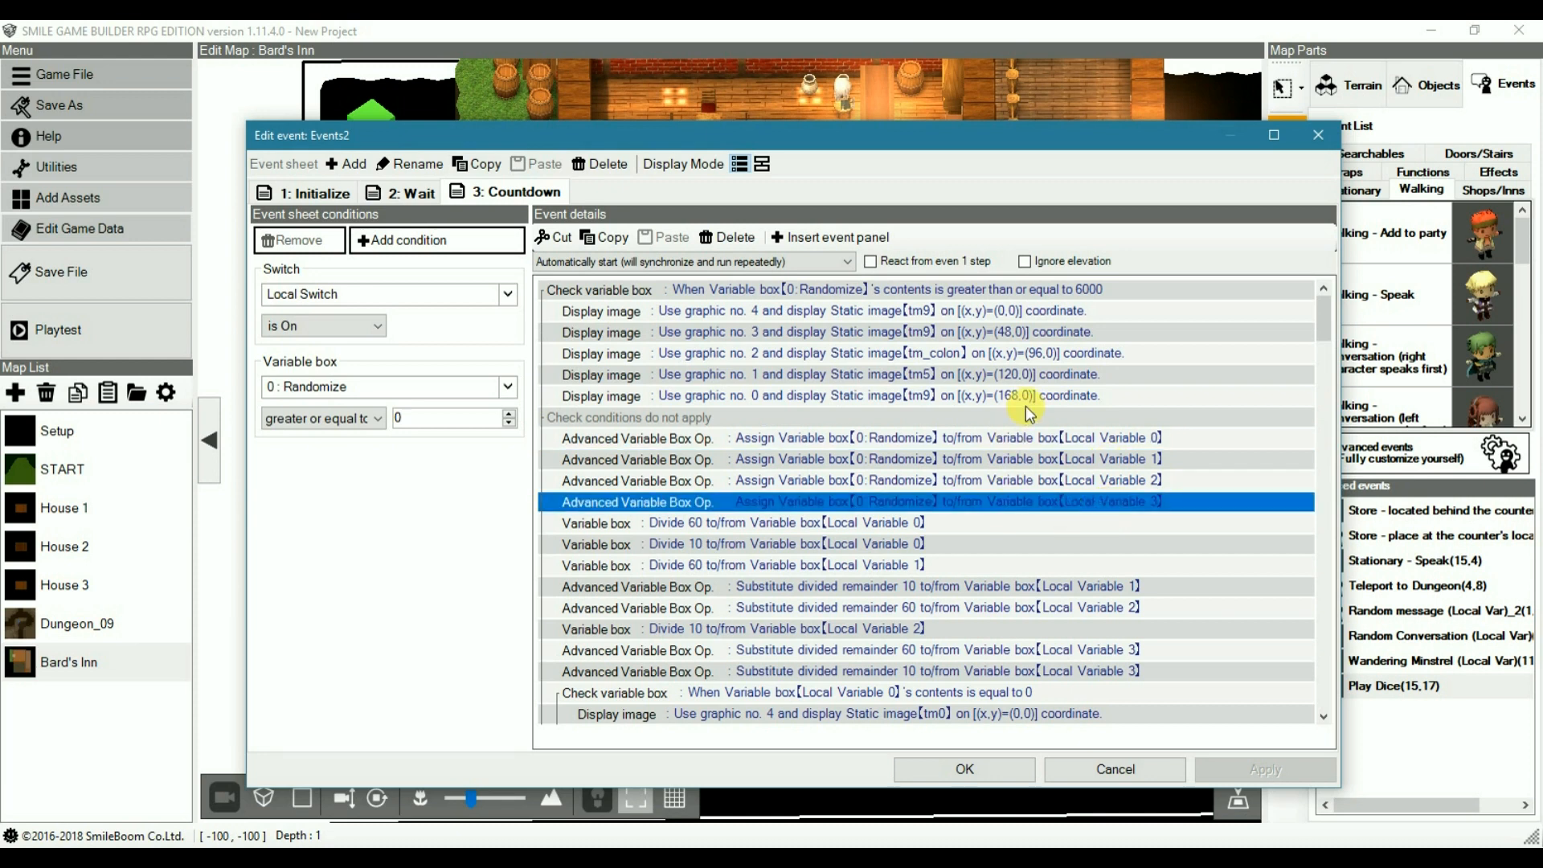
scroll(1007, 608, "down", 1)
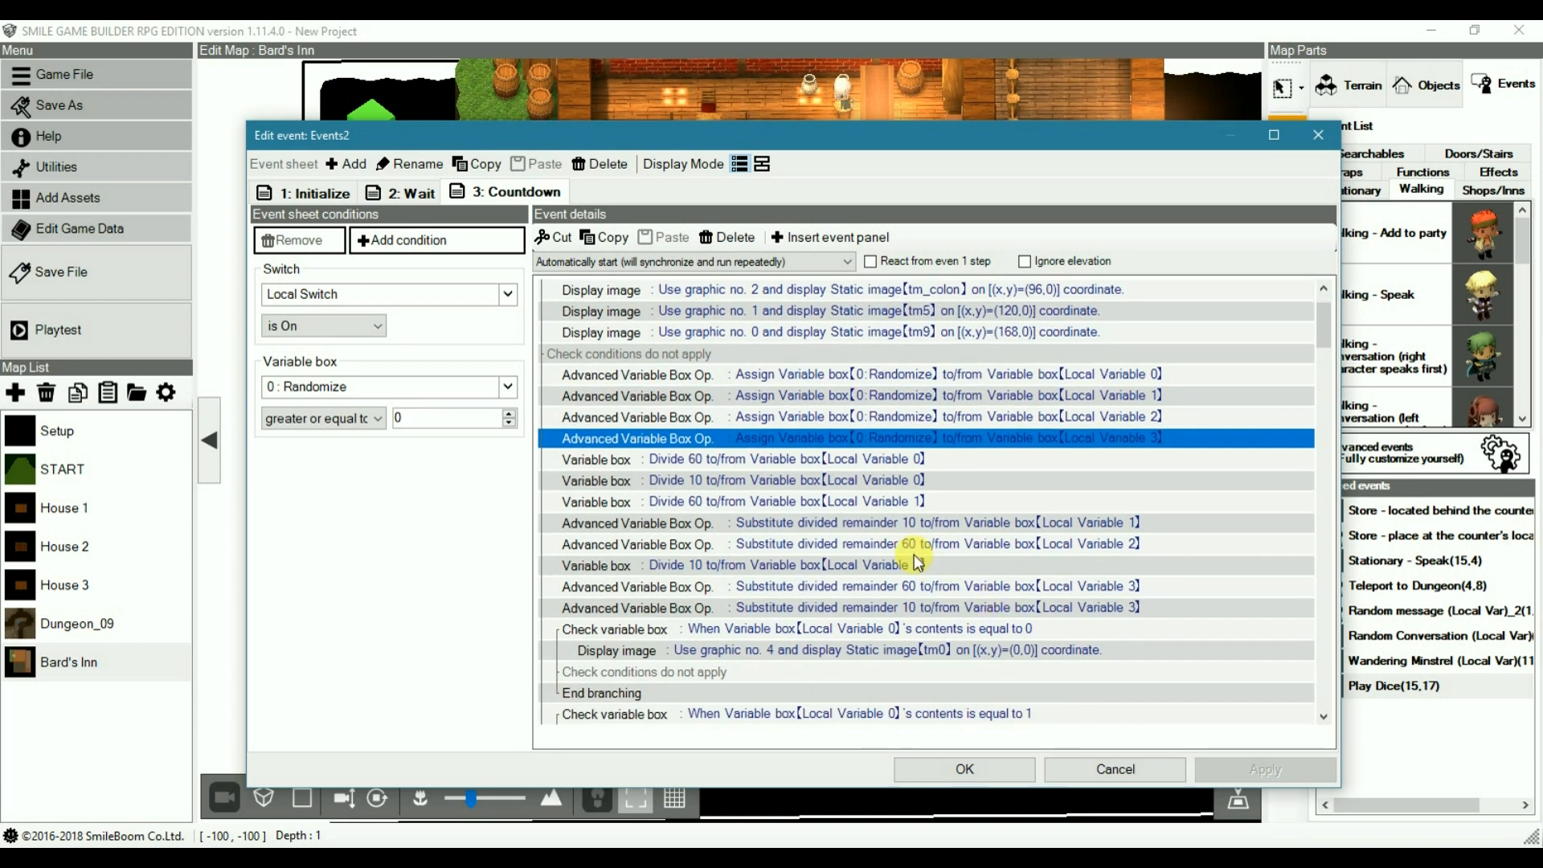
double_click(959, 544)
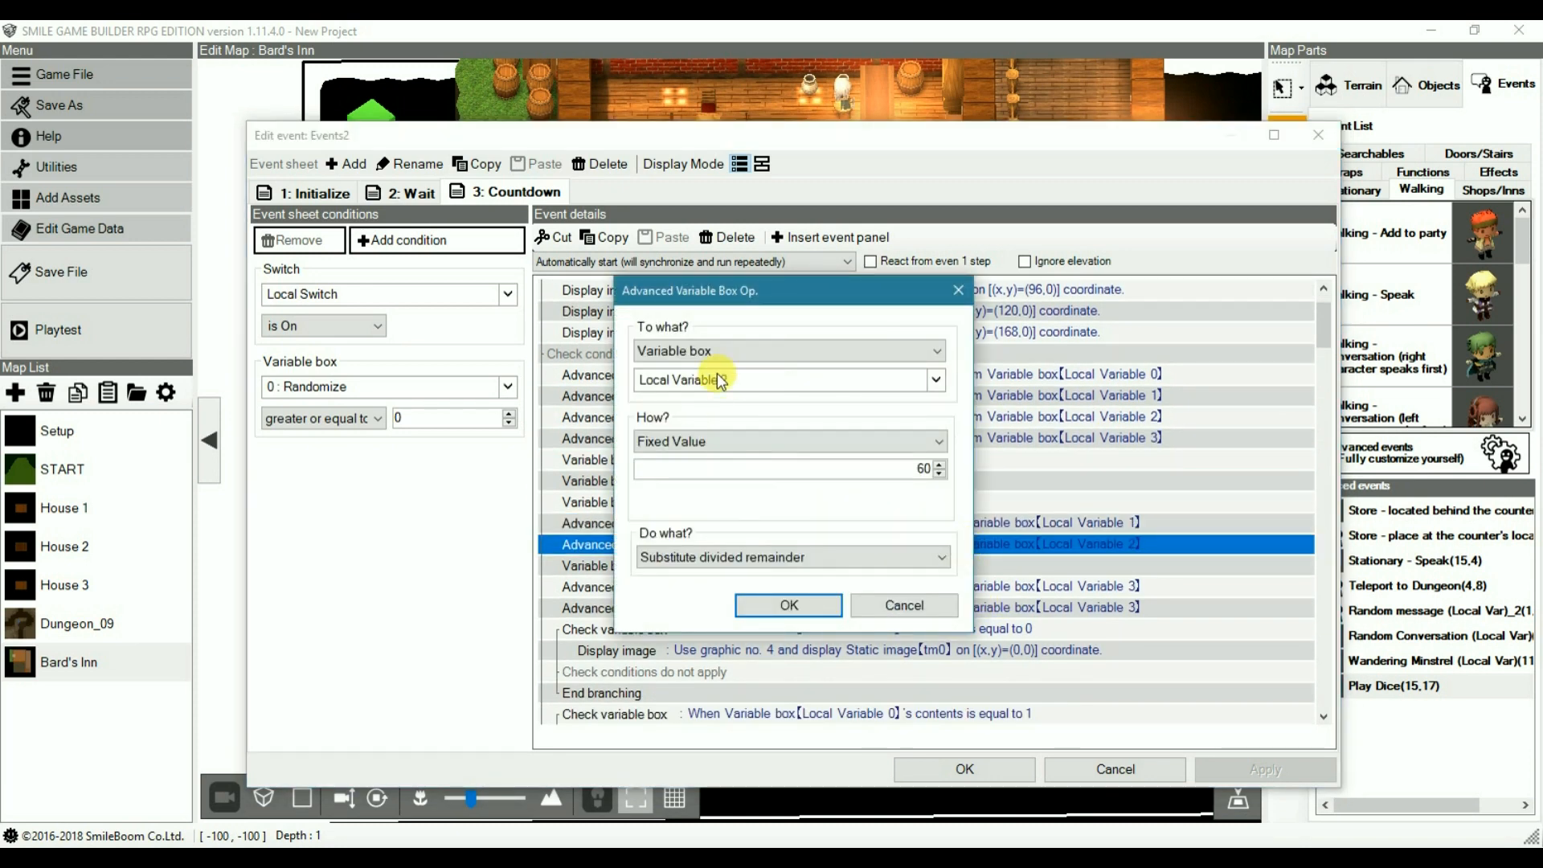
left_click(906, 607)
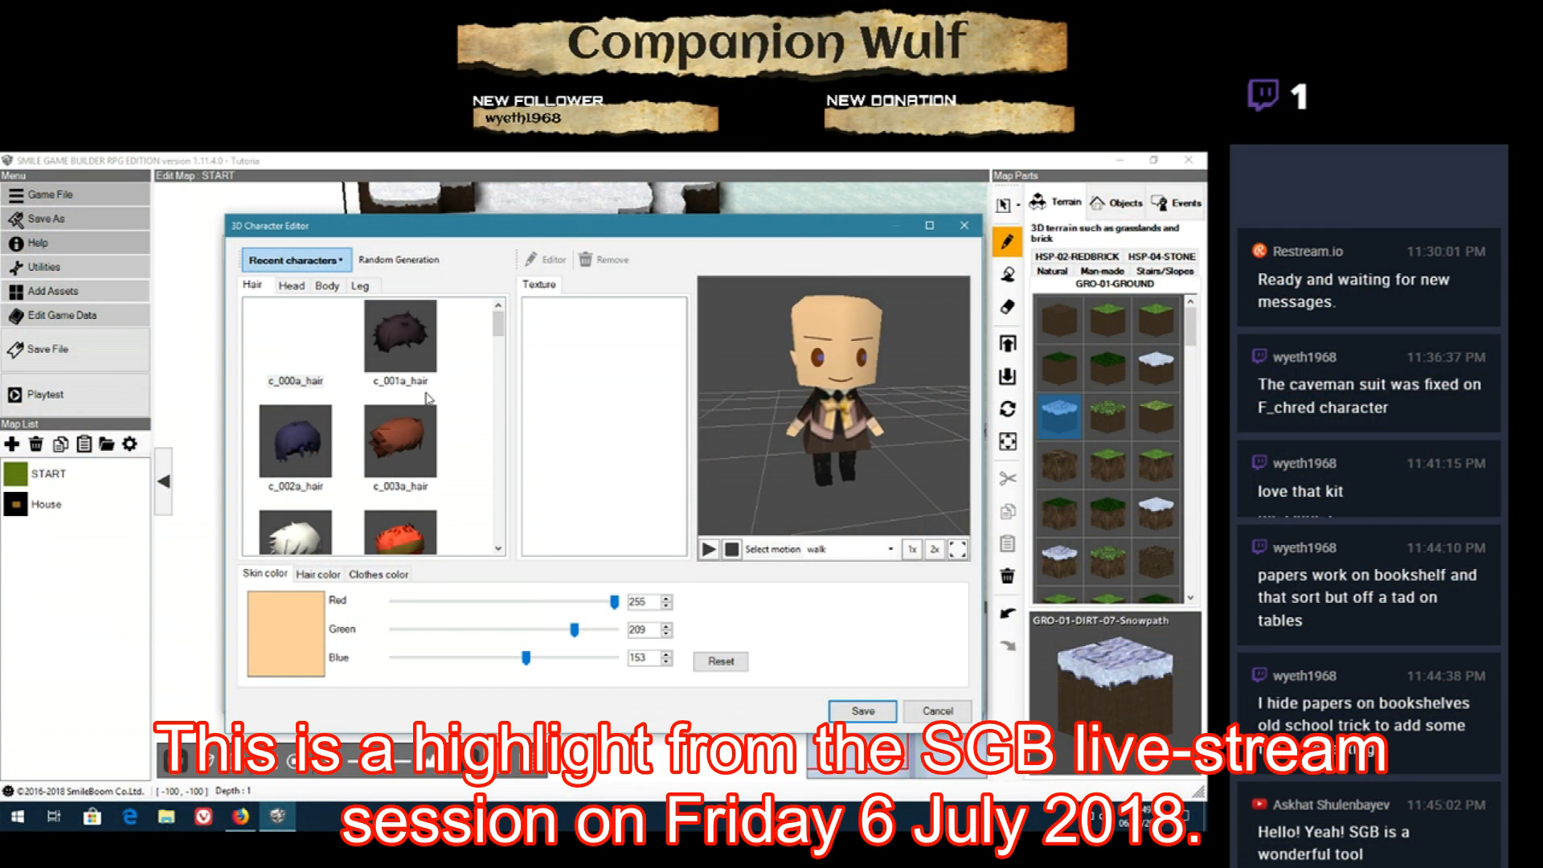
Step: Generate three random characters in succession in the 3D Character Editor, turning the preview model slightly
scroll(428, 399, "down", 2)
scroll(429, 399, "up", 2)
left_click(408, 264)
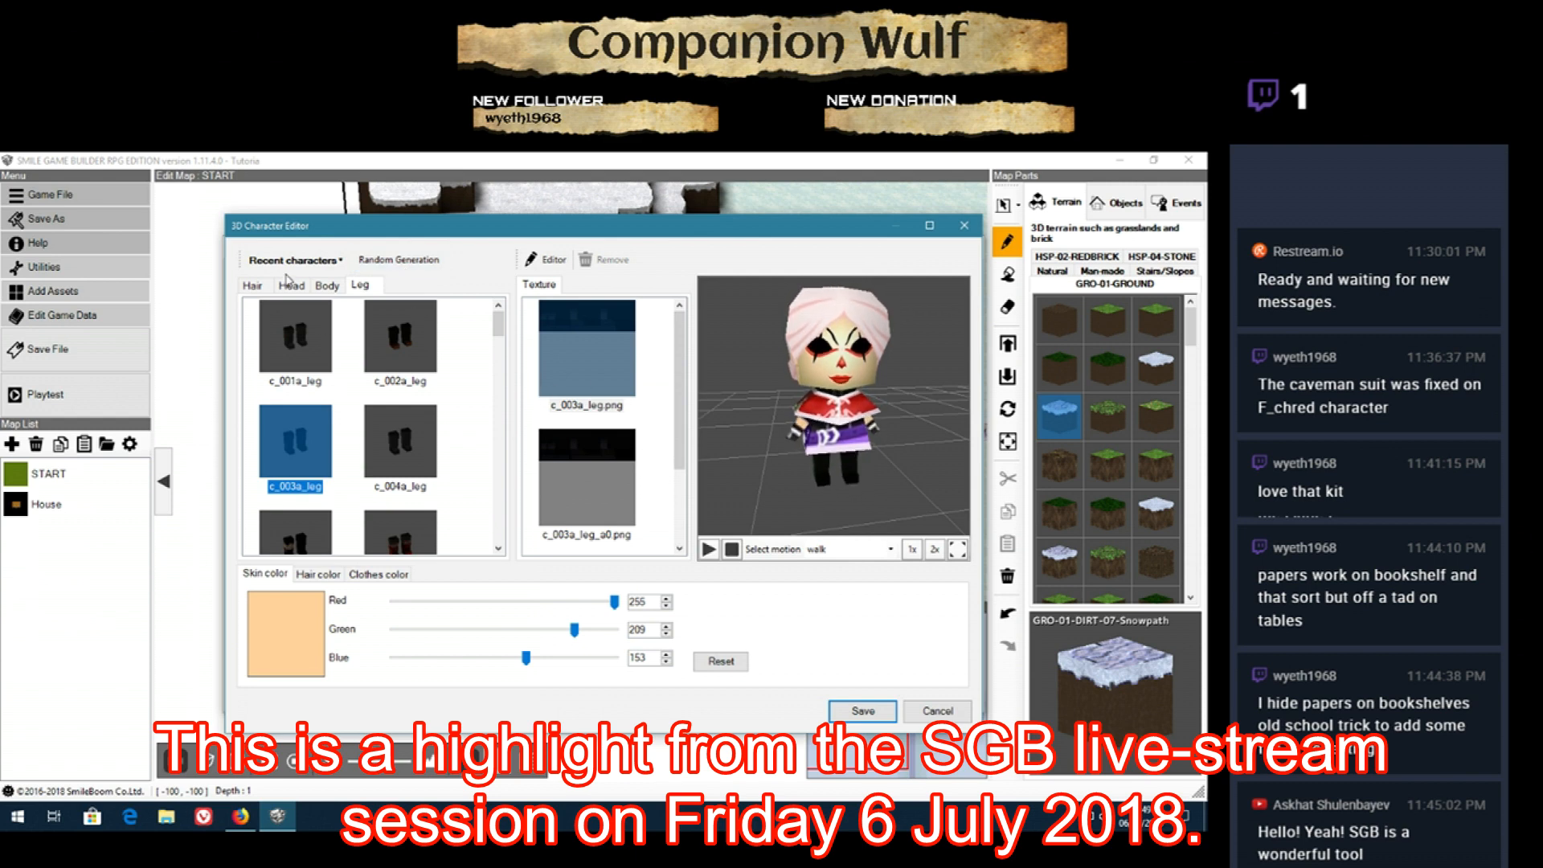
left_click(399, 259)
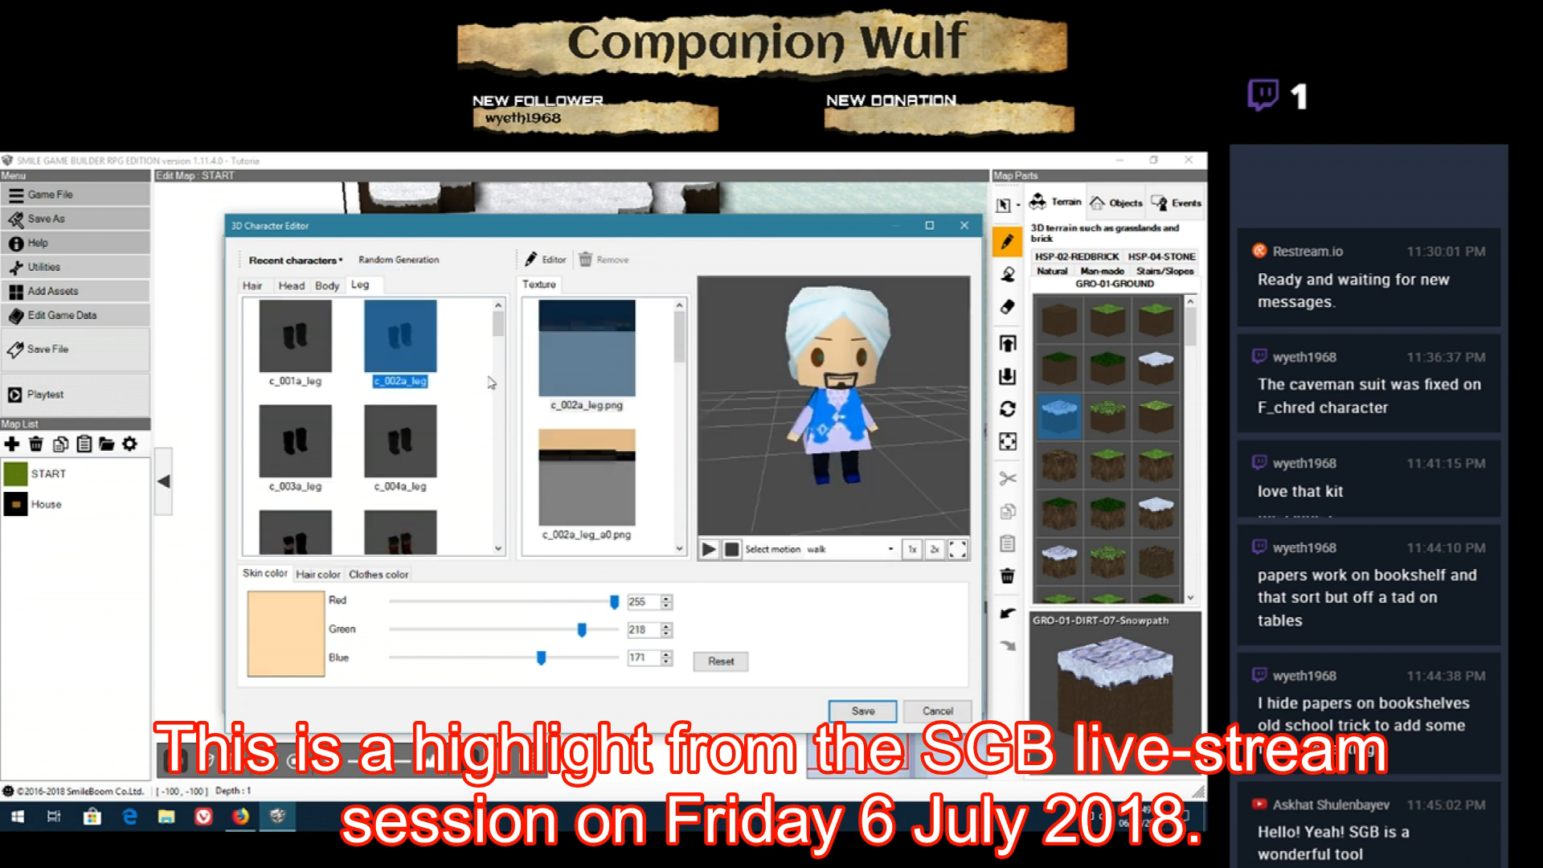
mouse_move(819, 438)
middle_mouse_down()
mouse_move(803, 438)
mouse_move(831, 420)
mouse_move(708, 412)
mouse_move(805, 429)
middle_mouse_up()
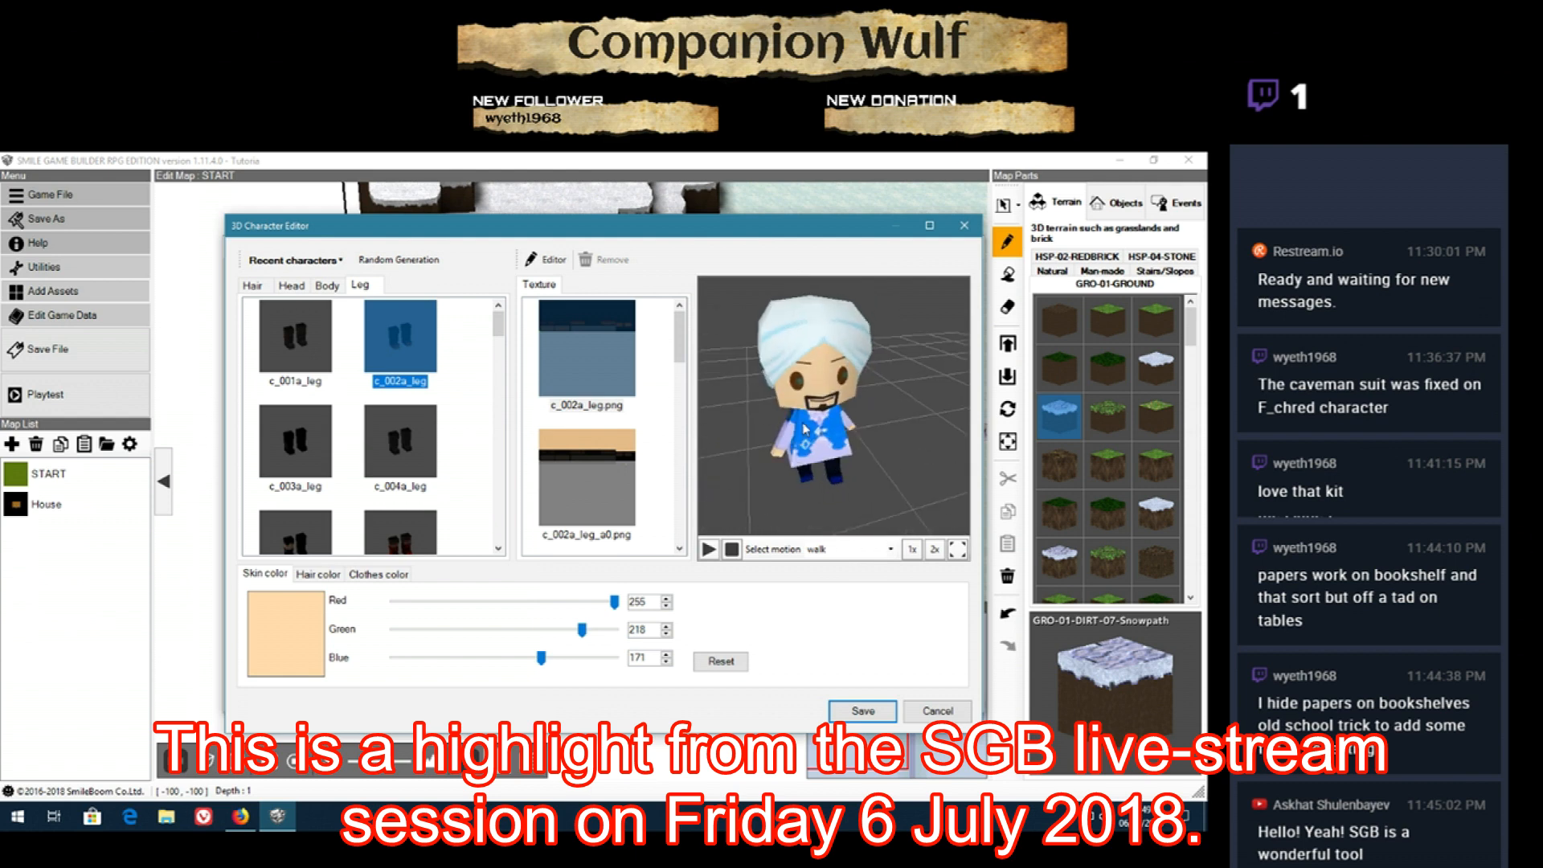
left_click(399, 260)
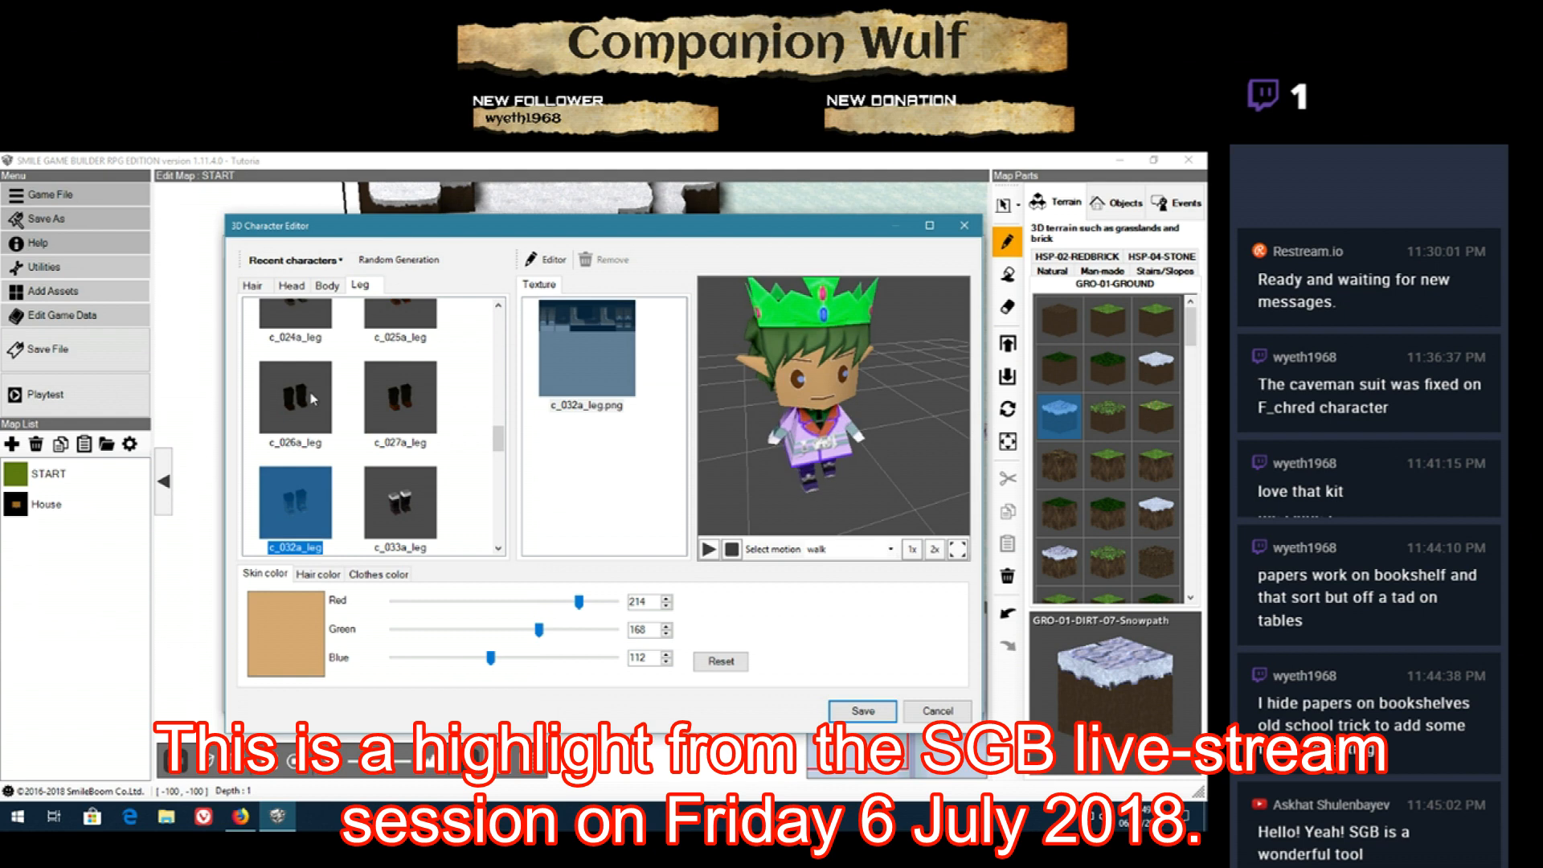
Step: Replace the character's hair with c_000a_hair, followed by c_001a_hair
left_click(255, 288)
scroll(471, 442, "down", 2)
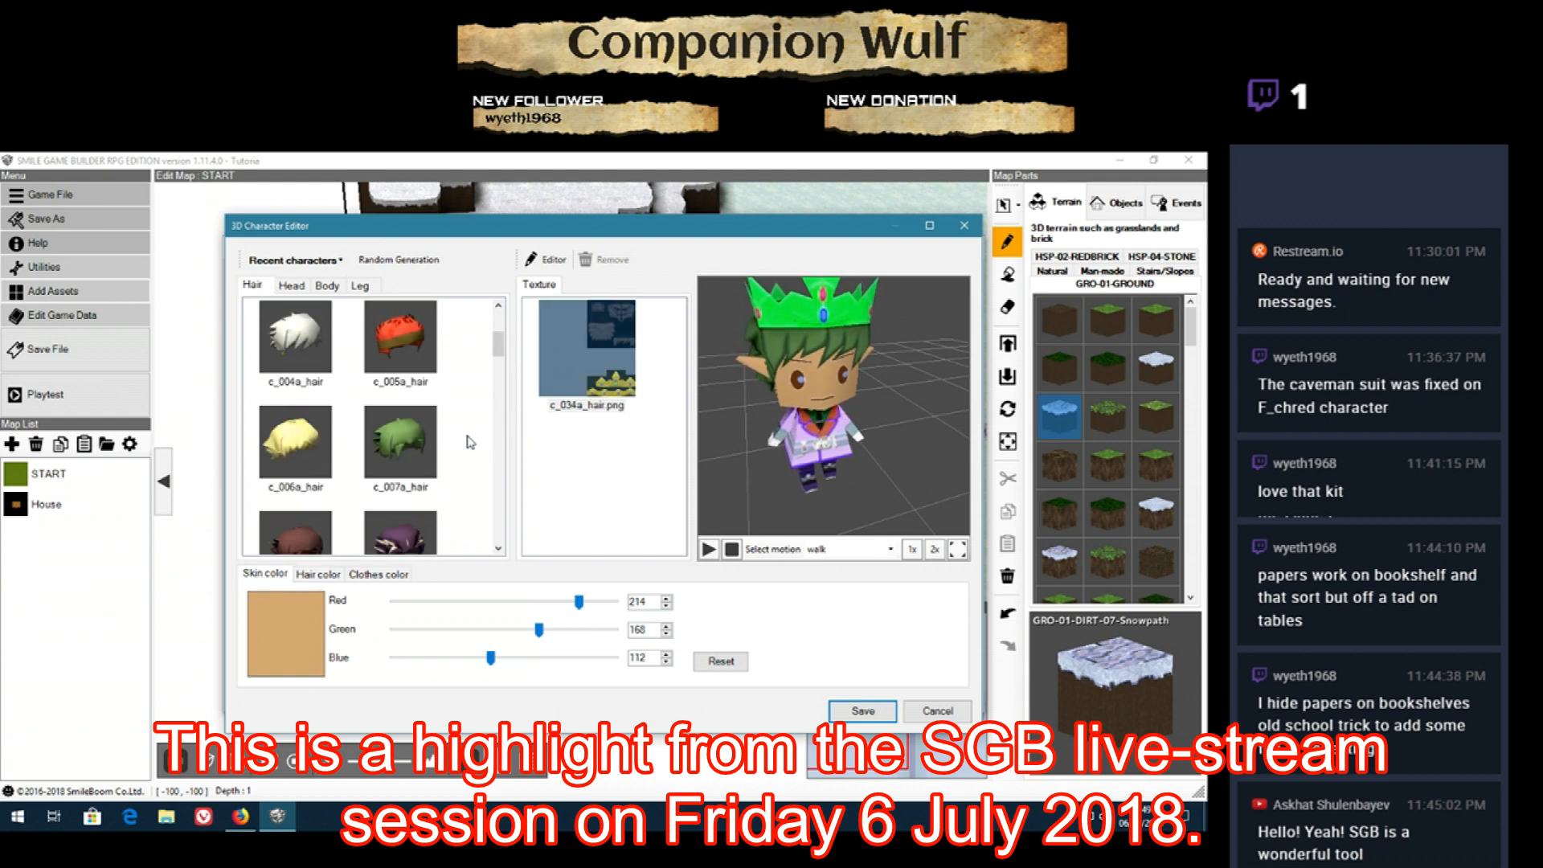
scroll(470, 442, "up", 2)
left_click(295, 374)
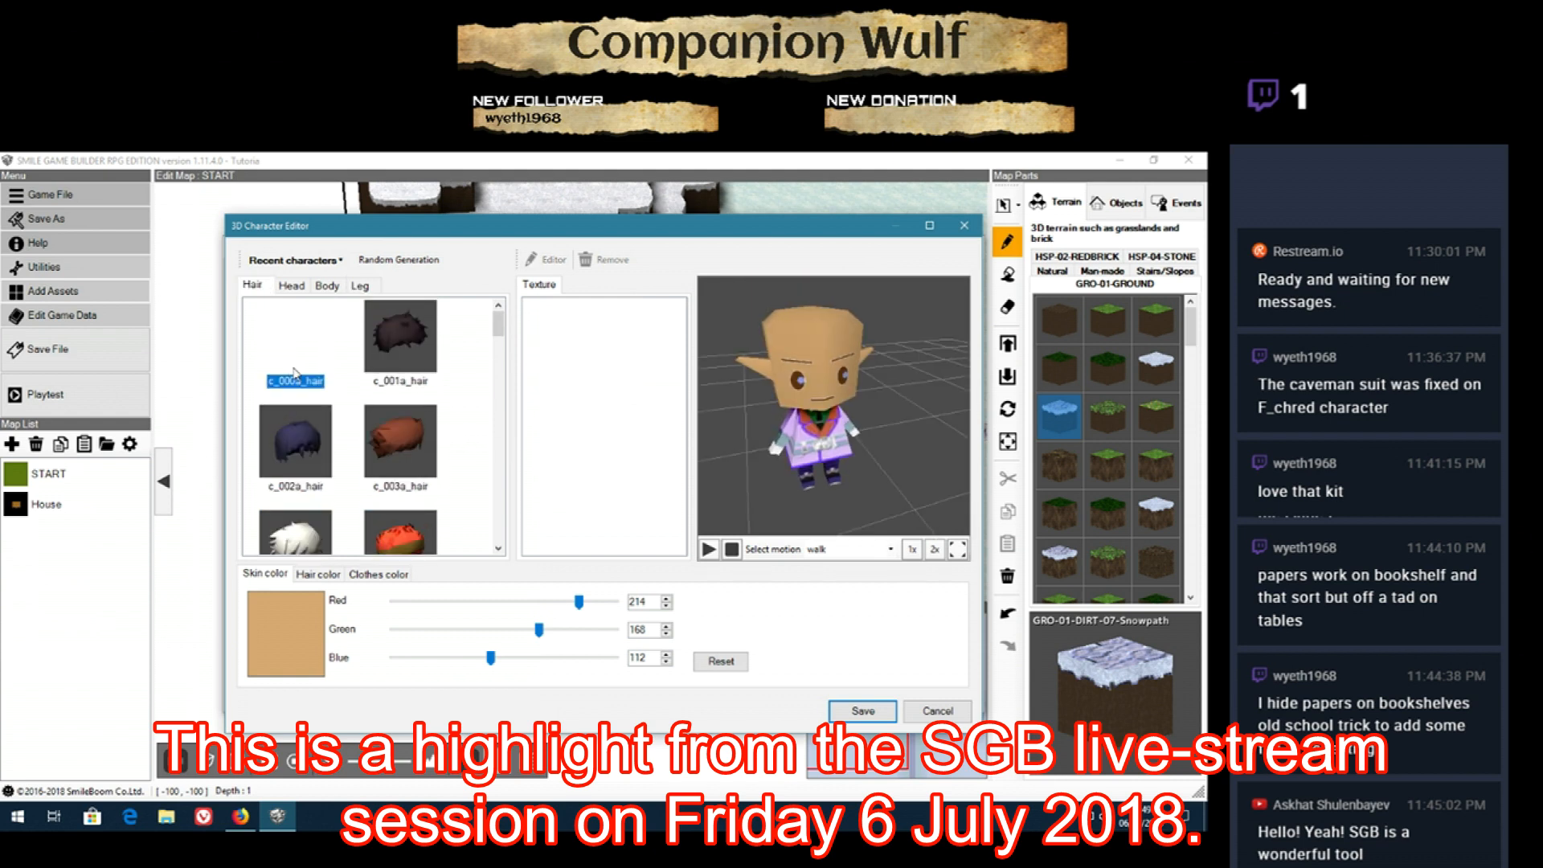
left_click(402, 348)
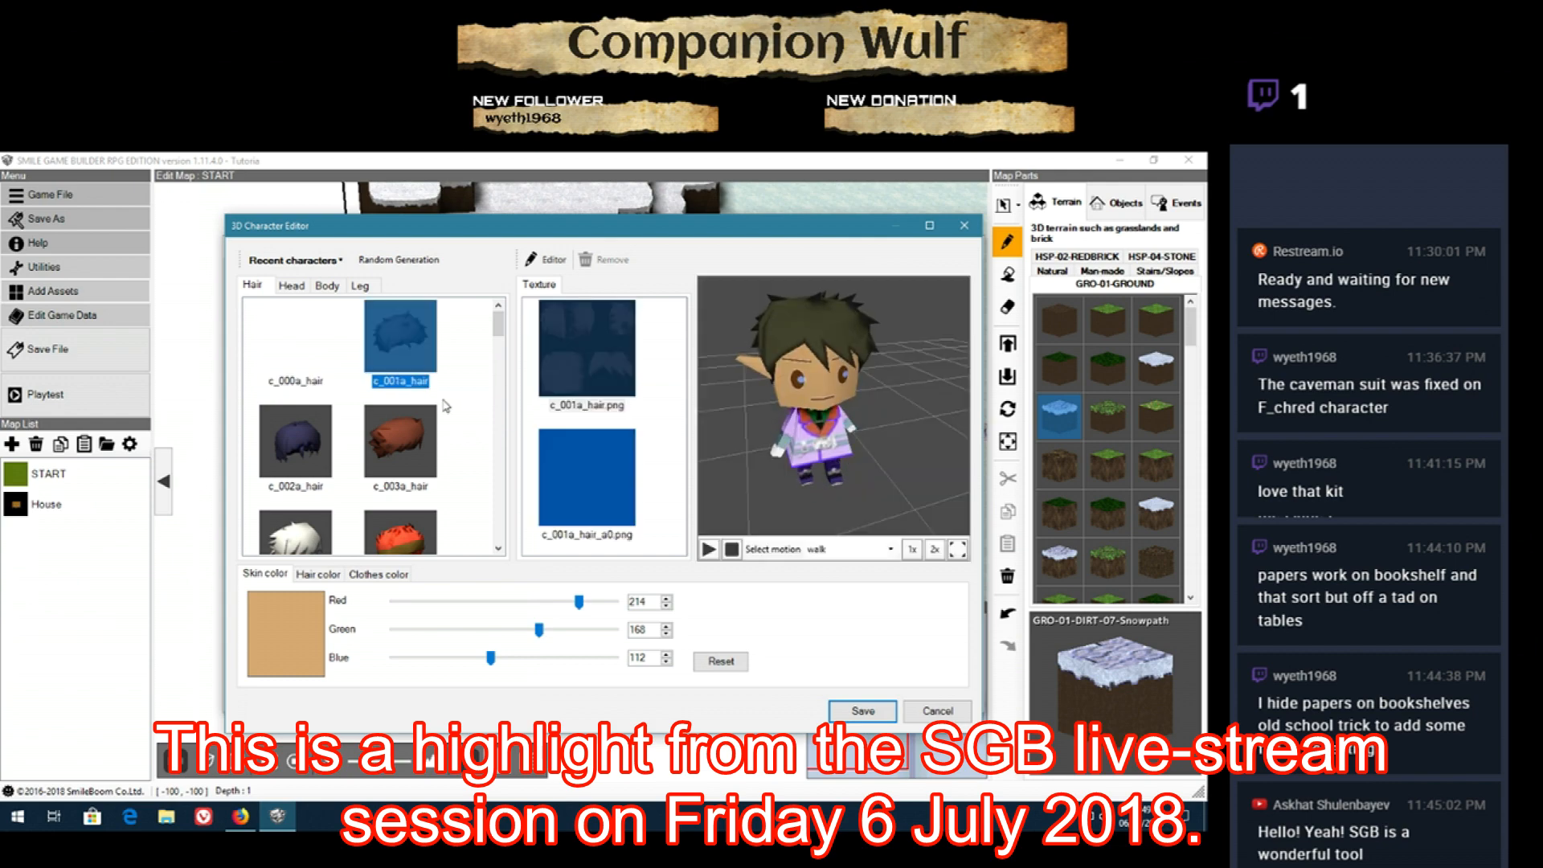
Step: Try the c_044a_hair, c_051ab_hair and c_058a_hair parts on the character
scroll(445, 410, "down", 3)
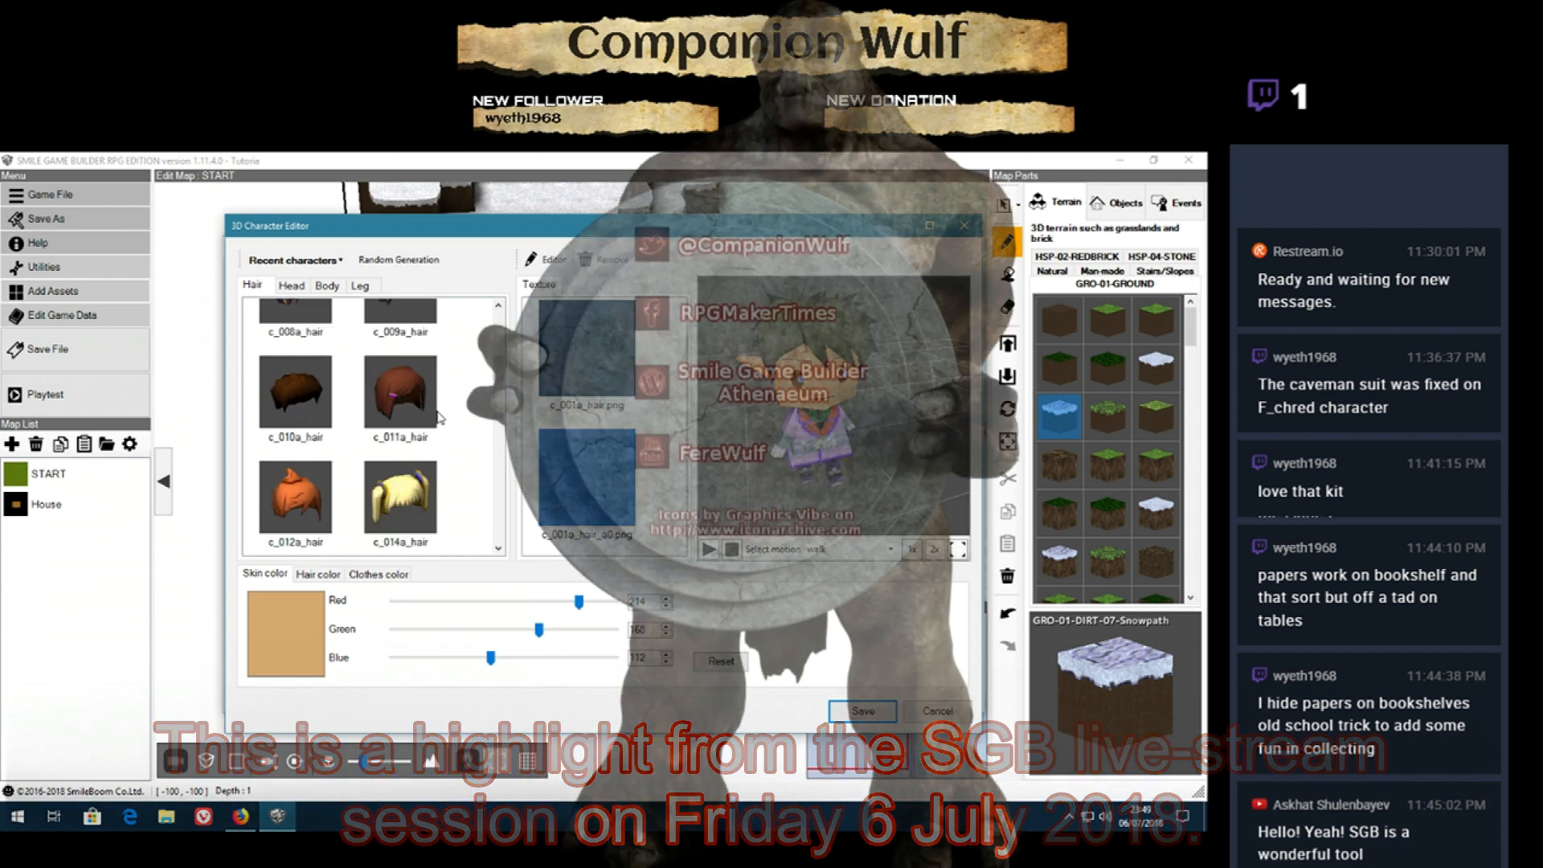
scroll(438, 418, "down", 5)
scroll(438, 418, "down", 3)
scroll(438, 418, "down", 2)
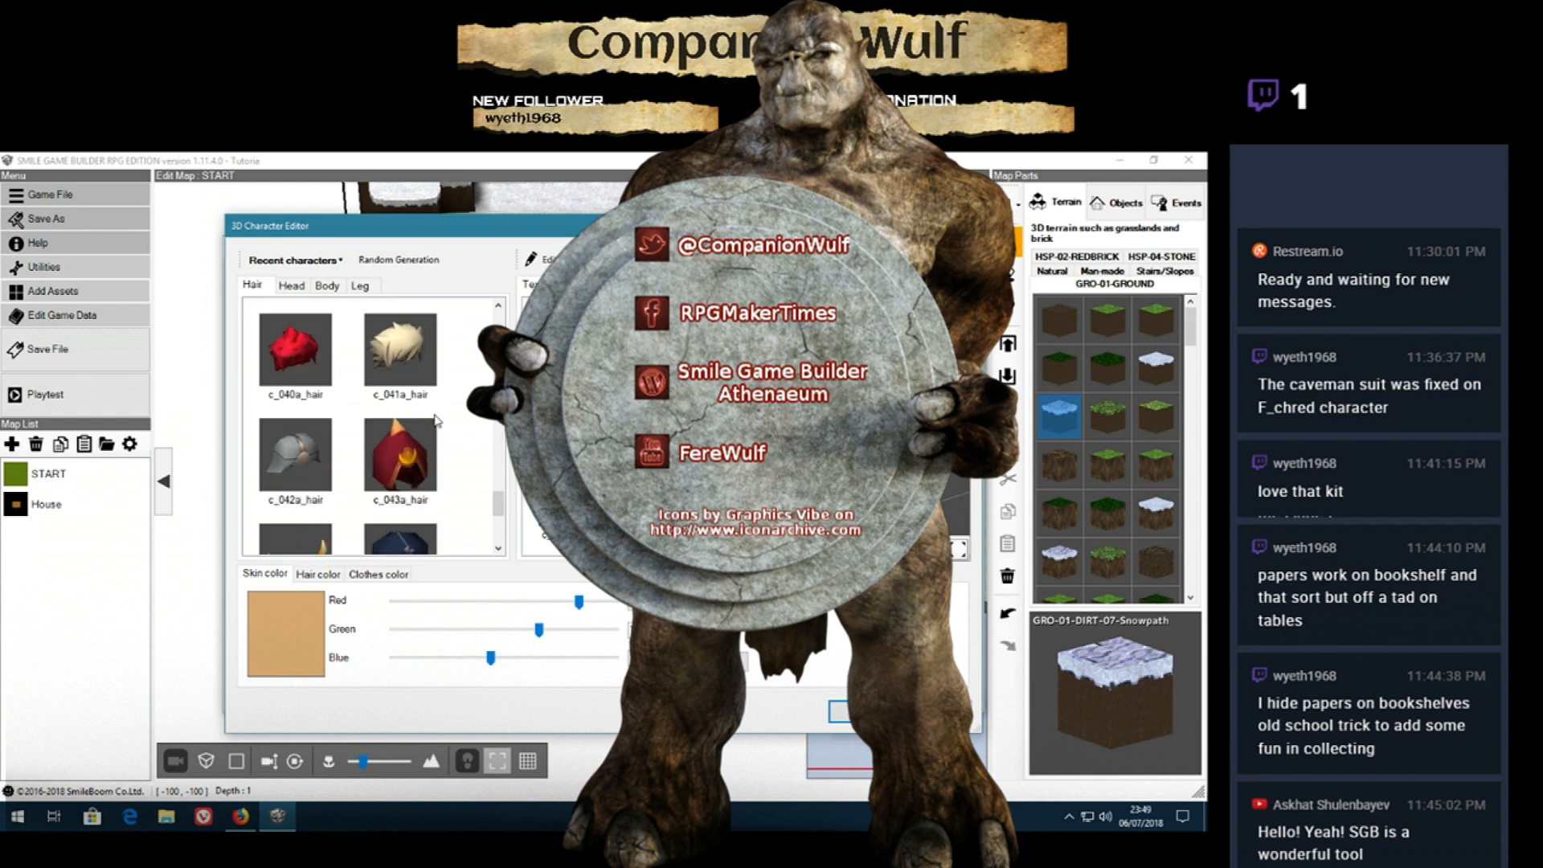
scroll(432, 420, "down", 2)
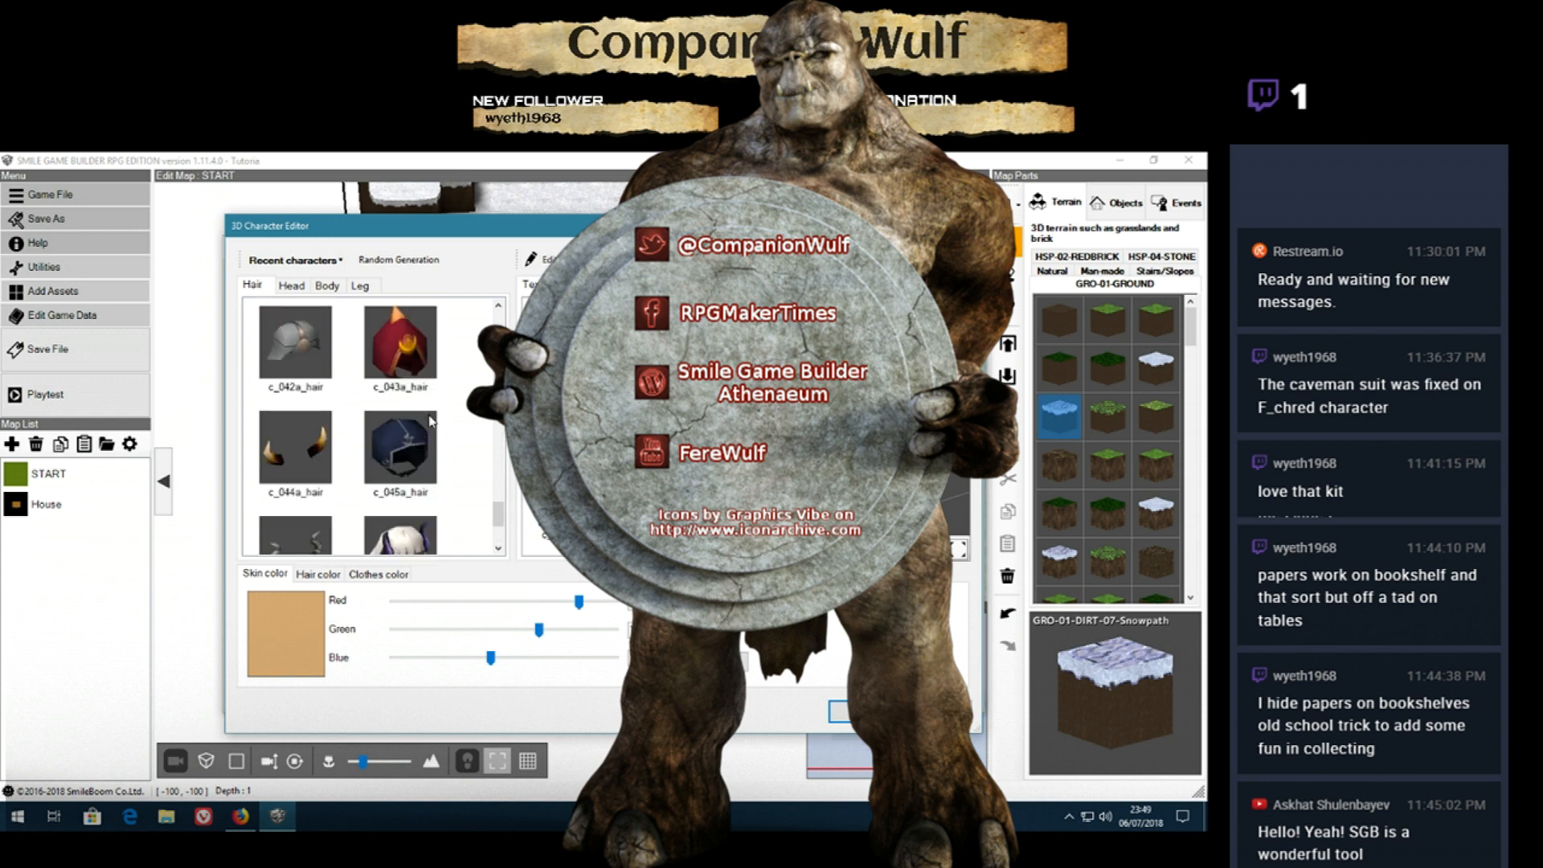
left_click(291, 463)
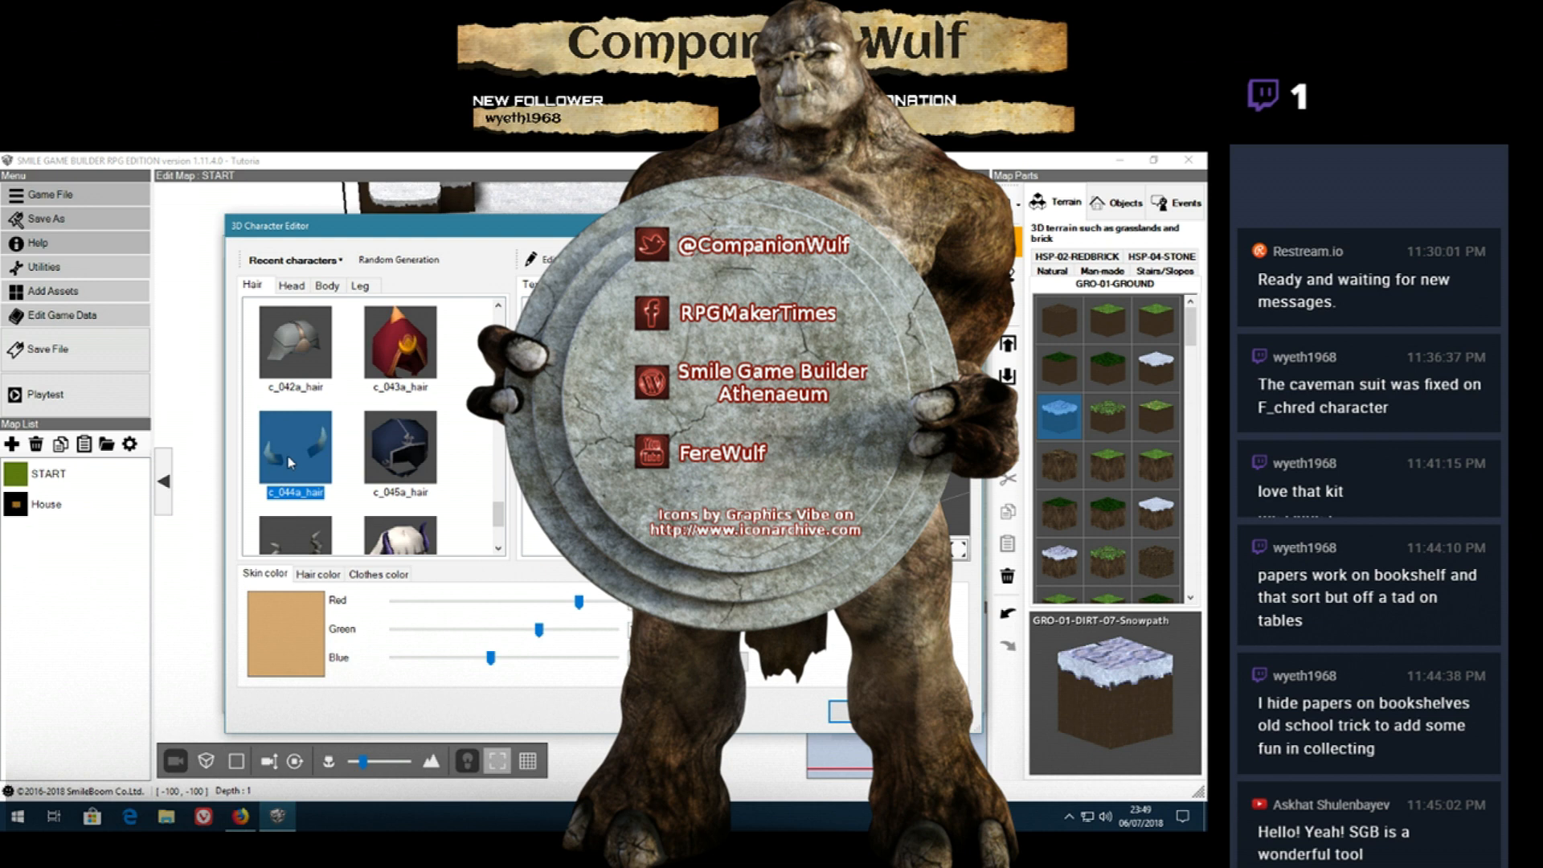
scroll(291, 463, "down", 2)
left_click(293, 397)
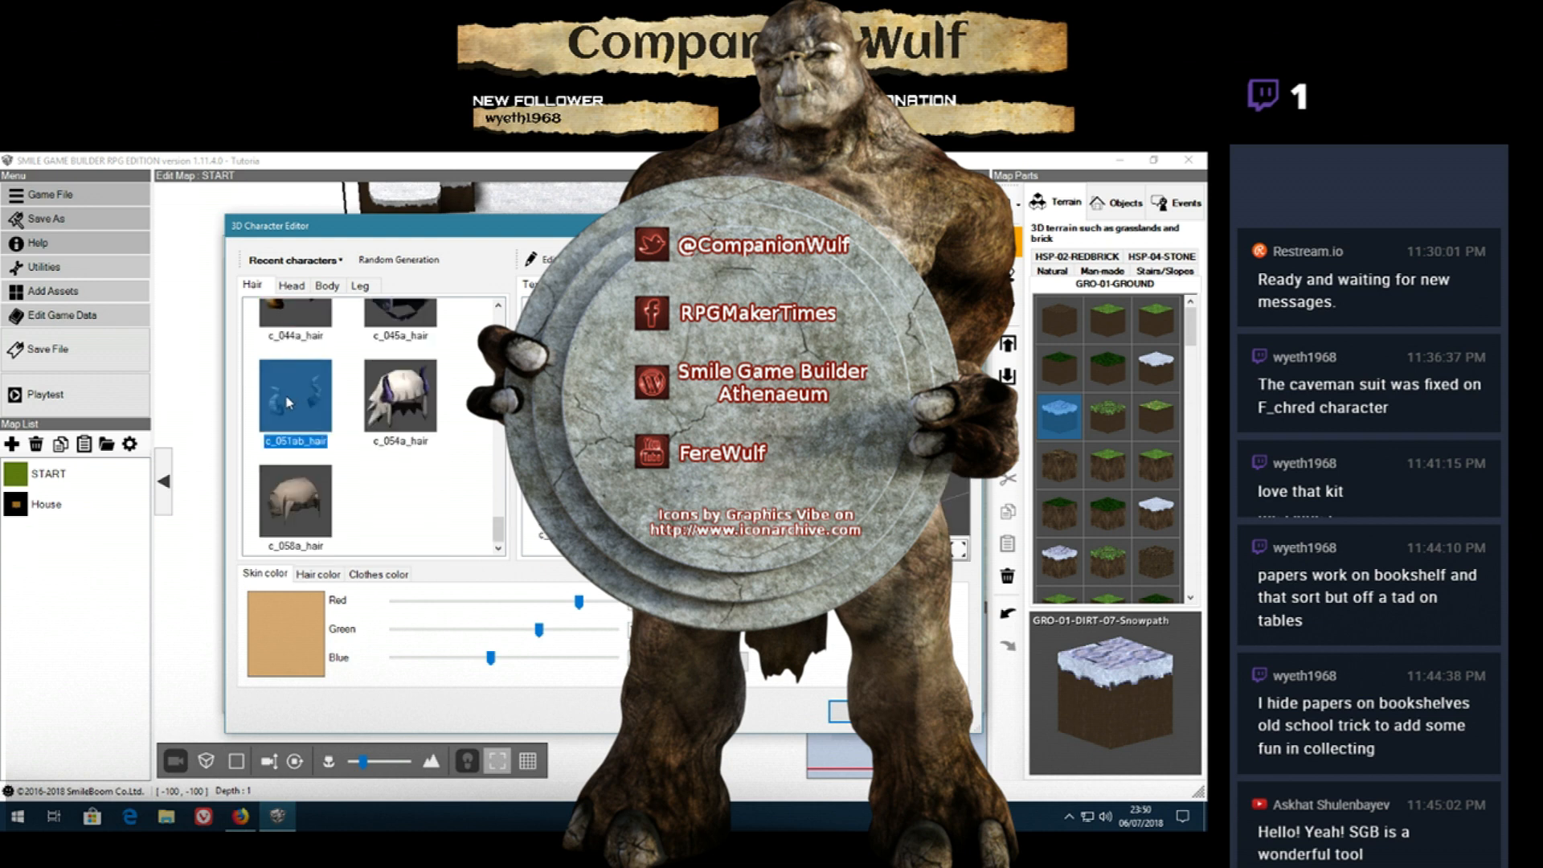
scroll(283, 397, "up", 1)
scroll(282, 397, "down", 1)
left_click(297, 494)
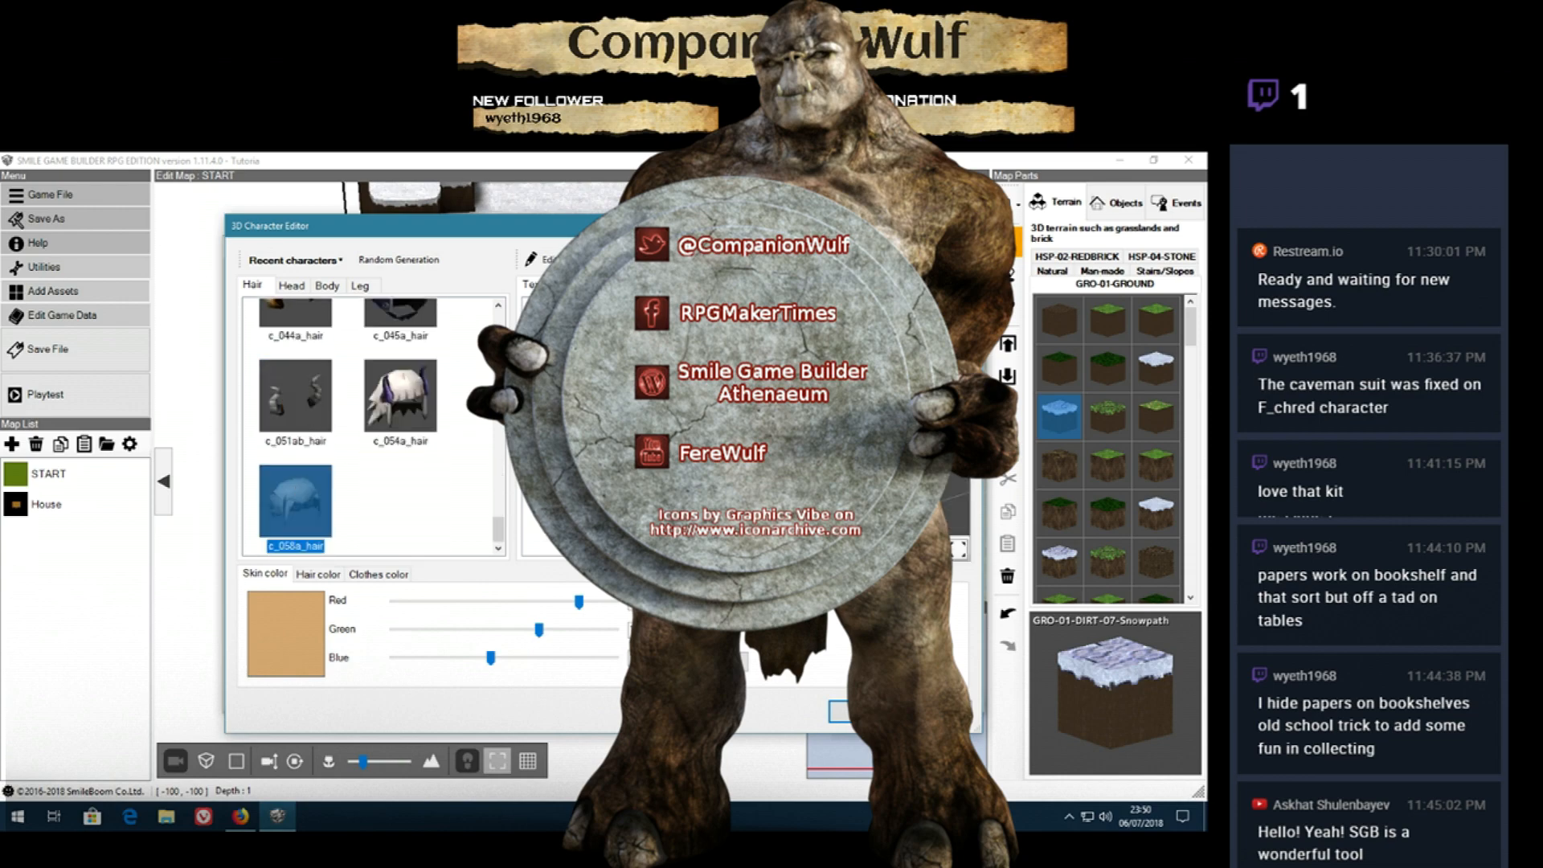
Step: Set the character's hair to c_020a_hair
scroll(371, 374, "up", 5)
left_click(414, 384)
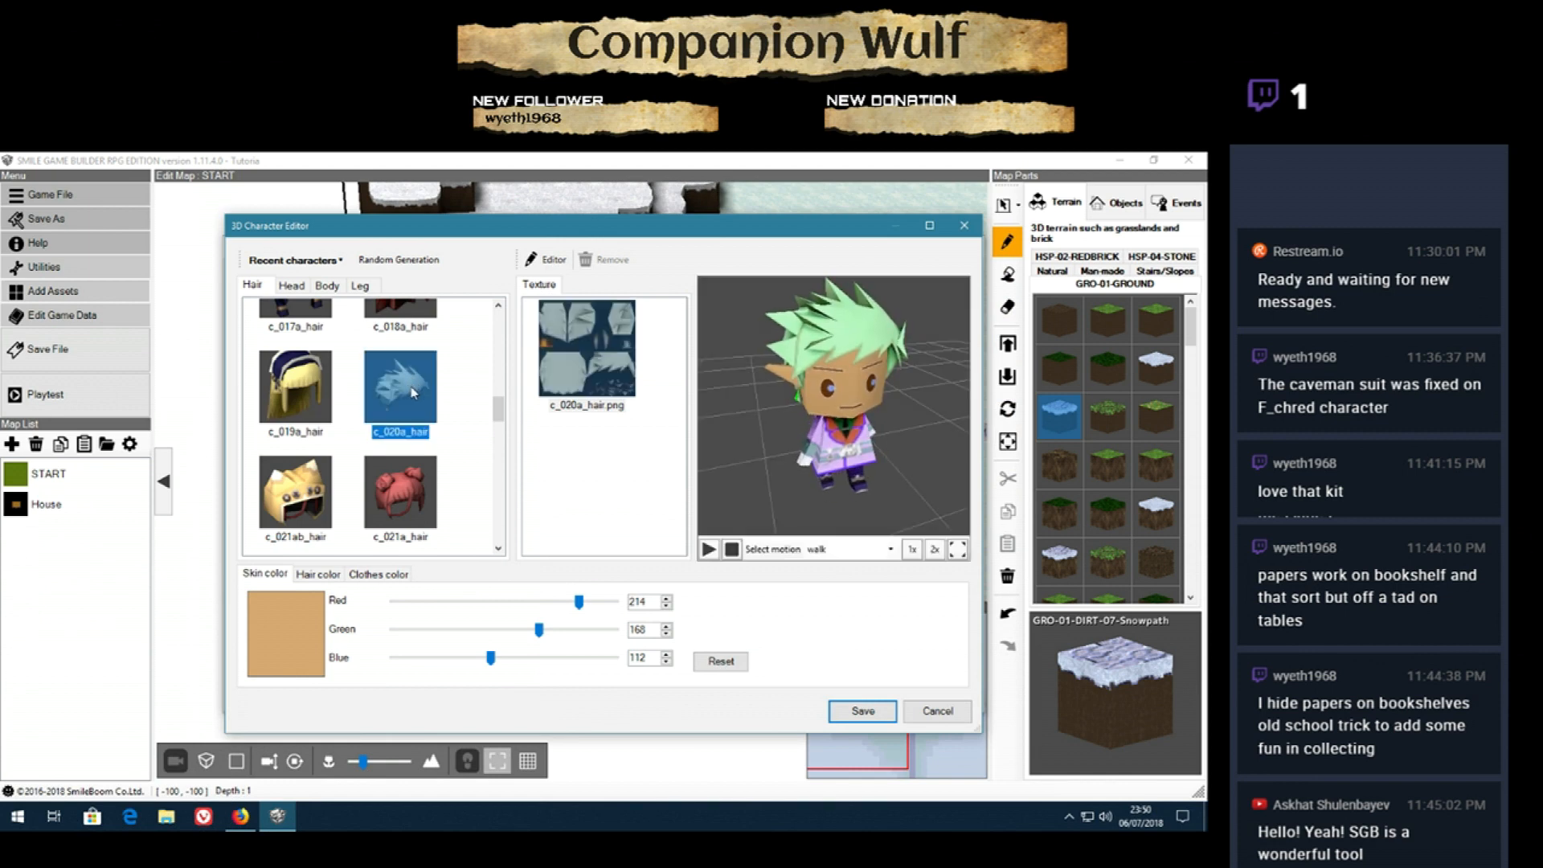
Step: Set the character's hair to c_001a_hair and open its c_001a_hair.png texture for pixel editing
scroll(324, 406, "up", 6)
scroll(323, 406, "up", 2)
left_click(408, 342)
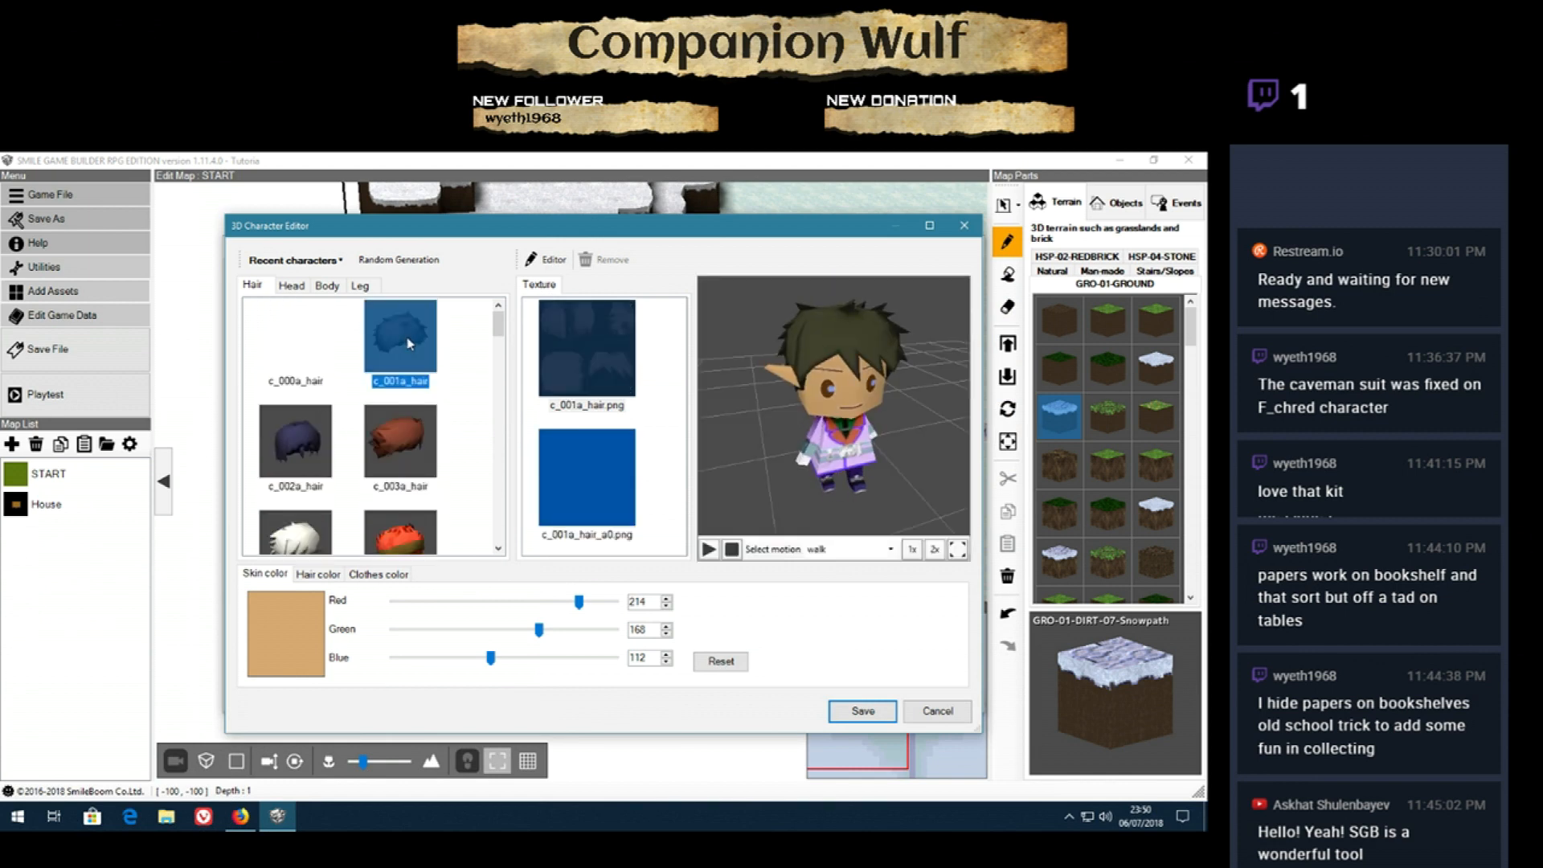
left_click(586, 347)
left_click(549, 260)
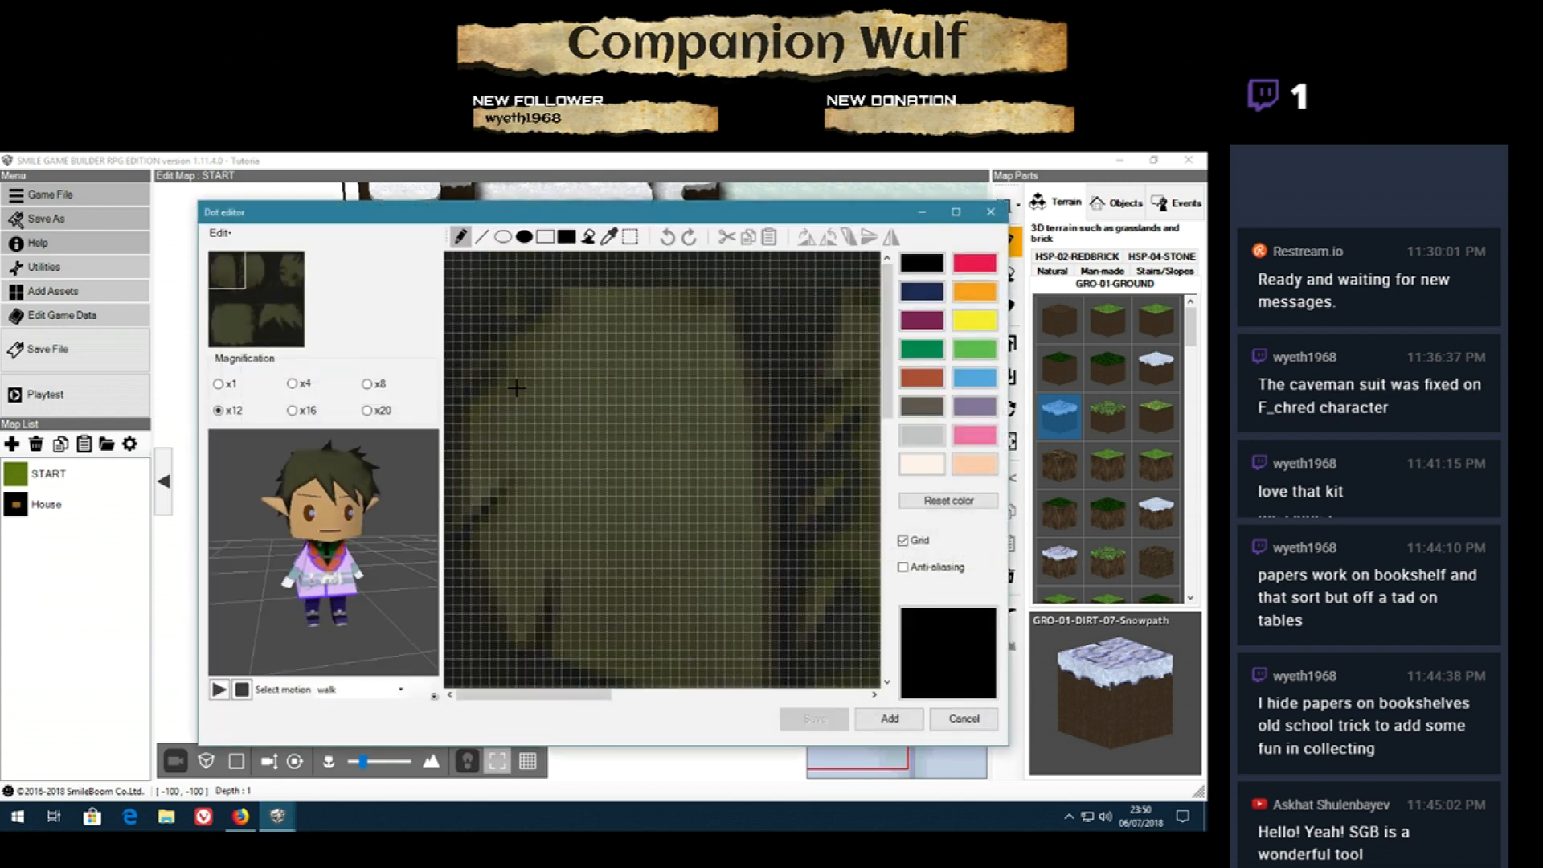
Step: Display the hair texture at x4 magnification without the grid and choose the dark grey-brown palette colour
scroll(542, 487, "down", 5)
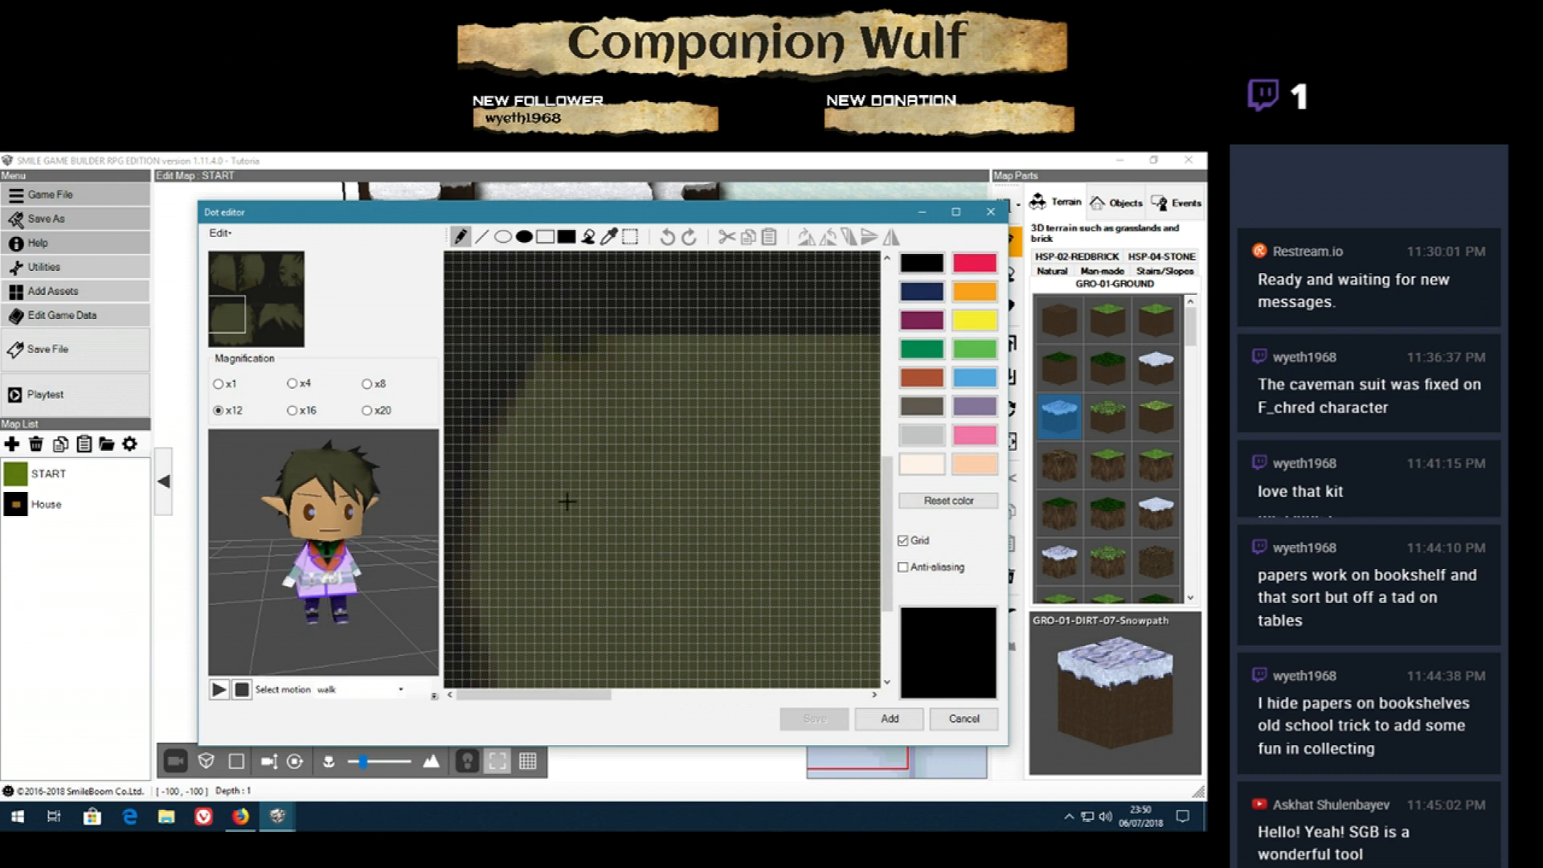
left_click(292, 383)
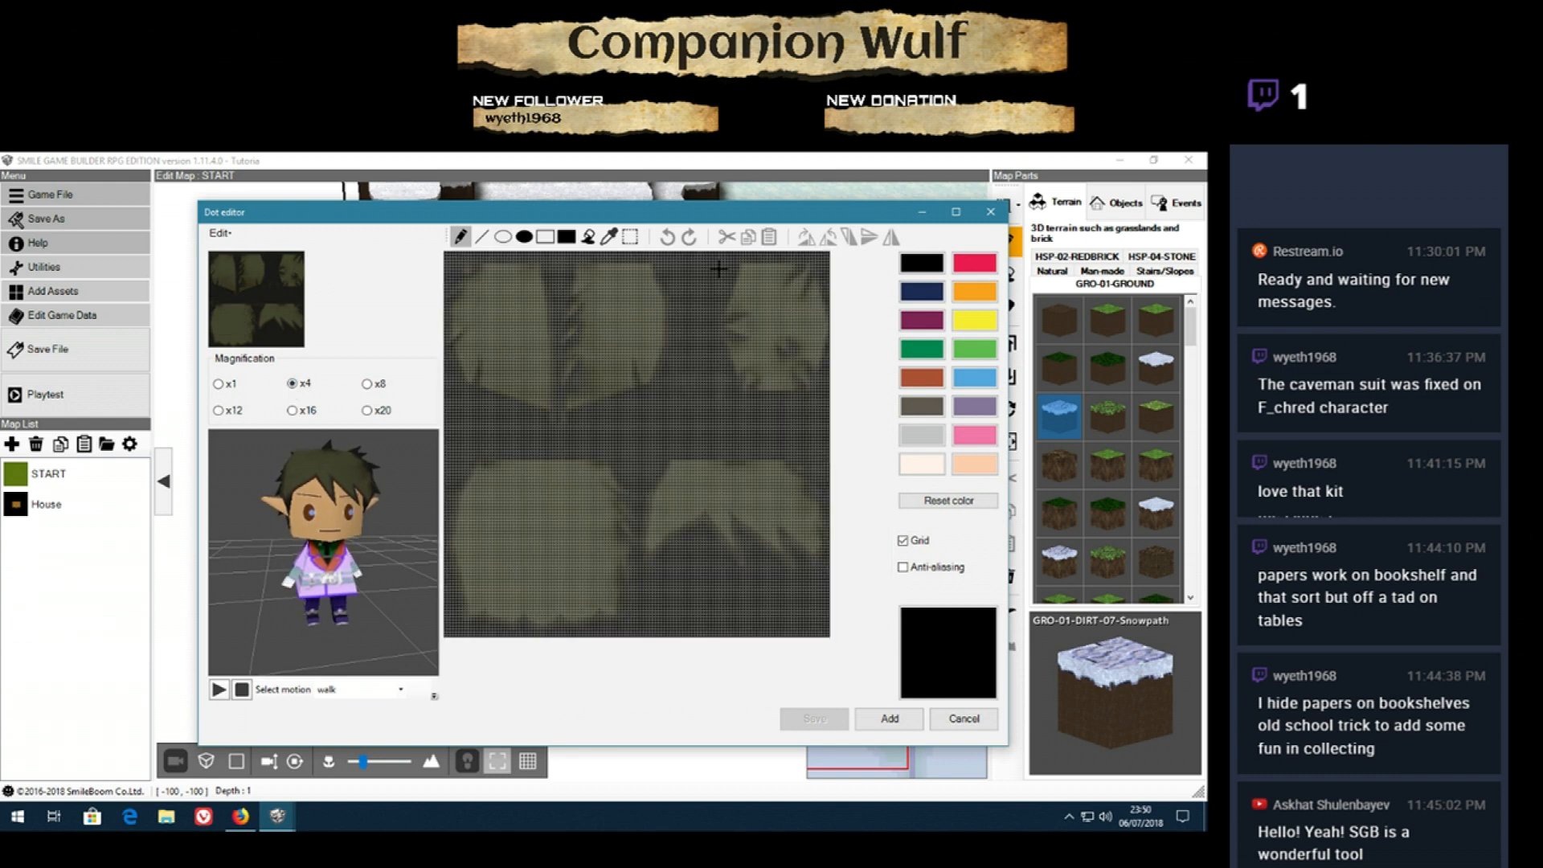
left_click(903, 541)
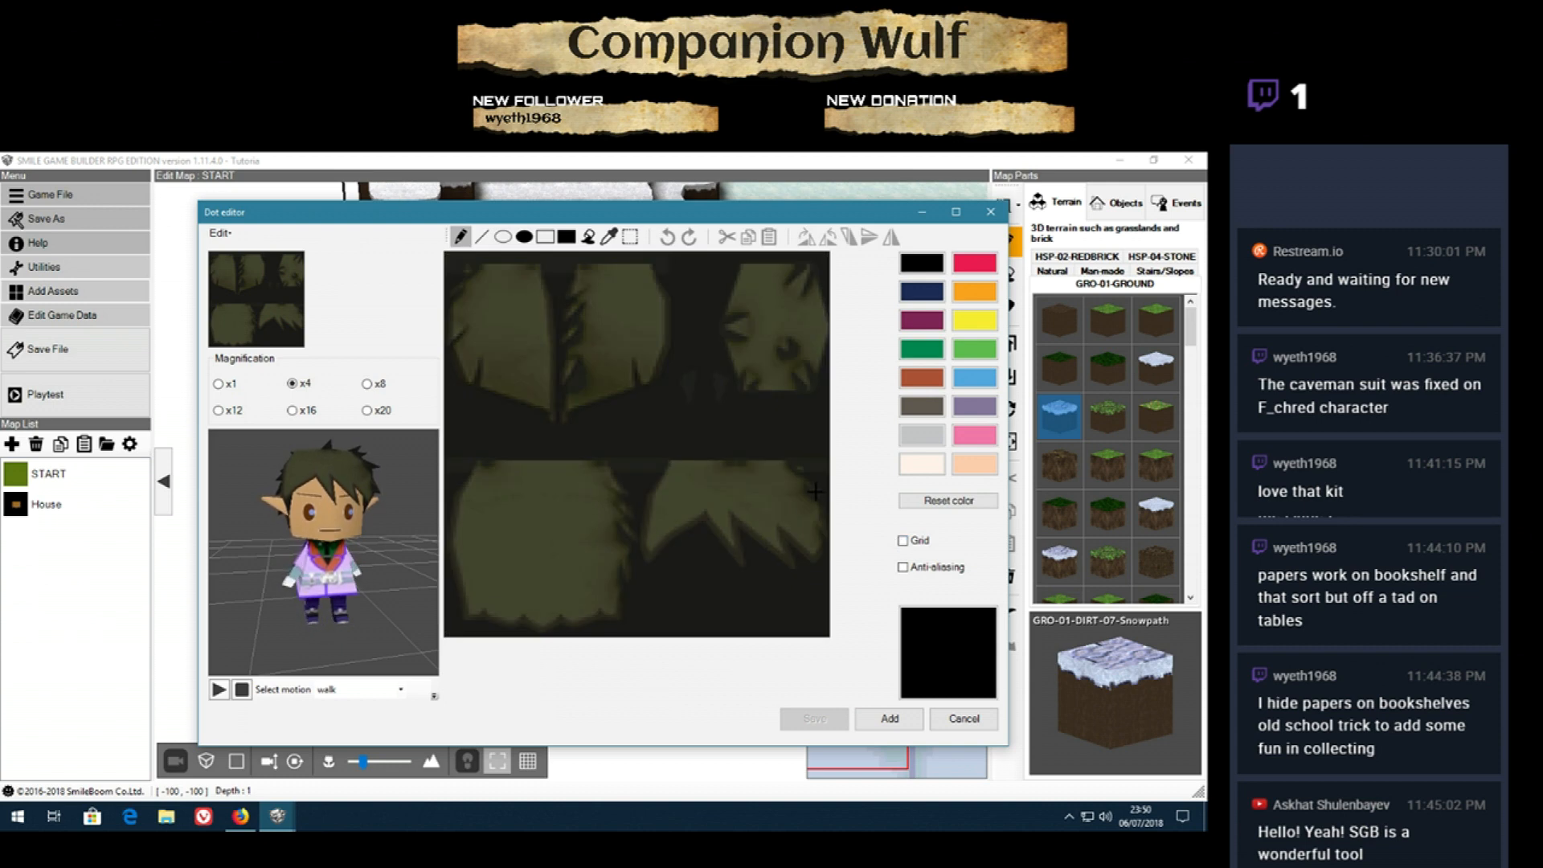
left_click(922, 408)
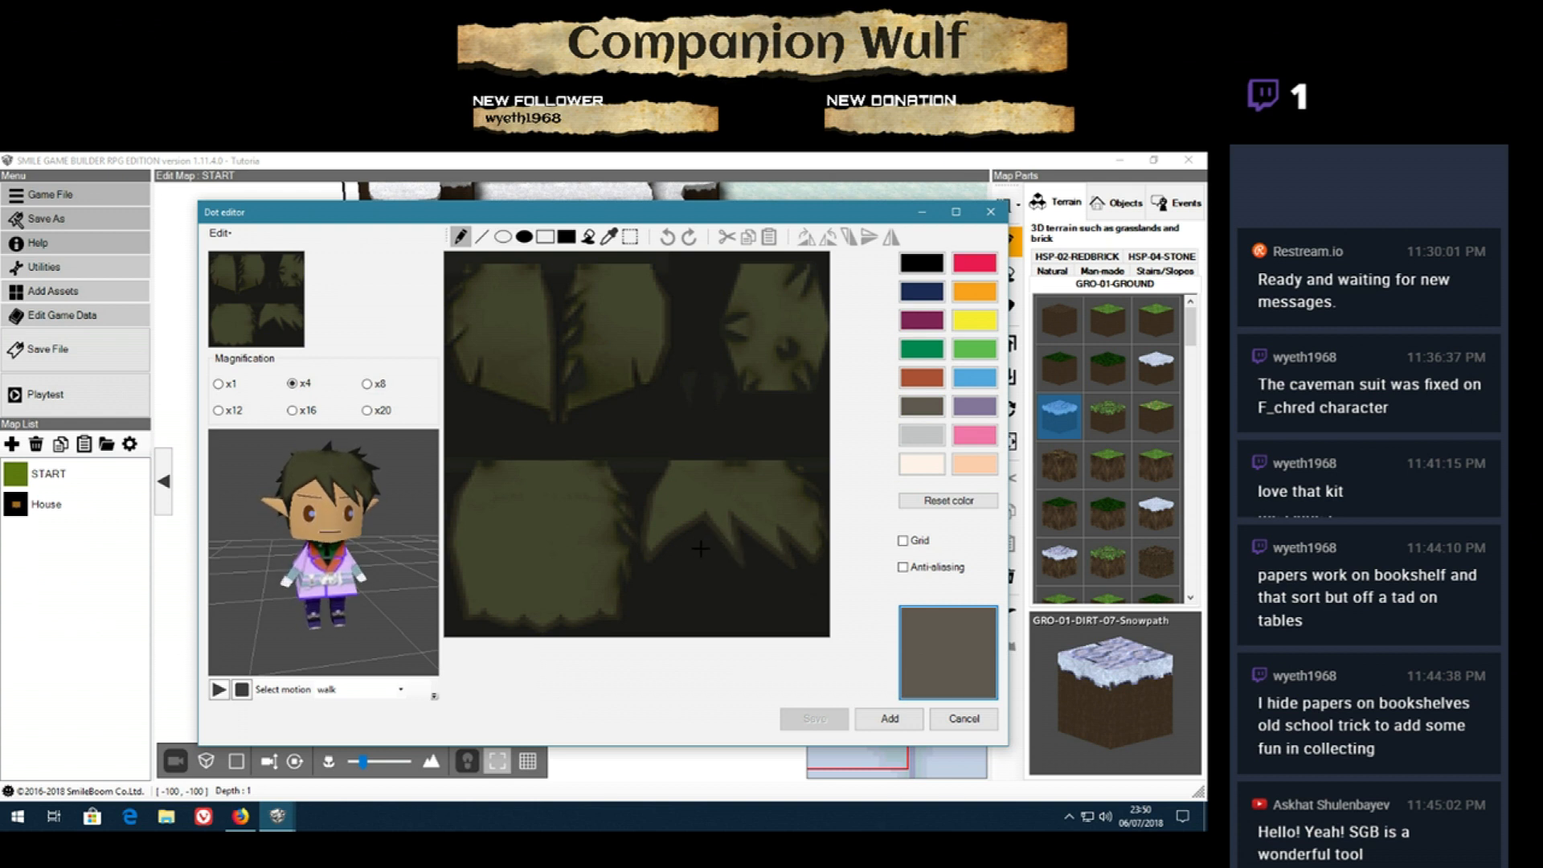
Step: At x8 magnification, sample the dark colour beside the jagged hair piece and draw a short pencil stroke across its notch
left_click(375, 385)
left_click(888, 527)
left_click(692, 695)
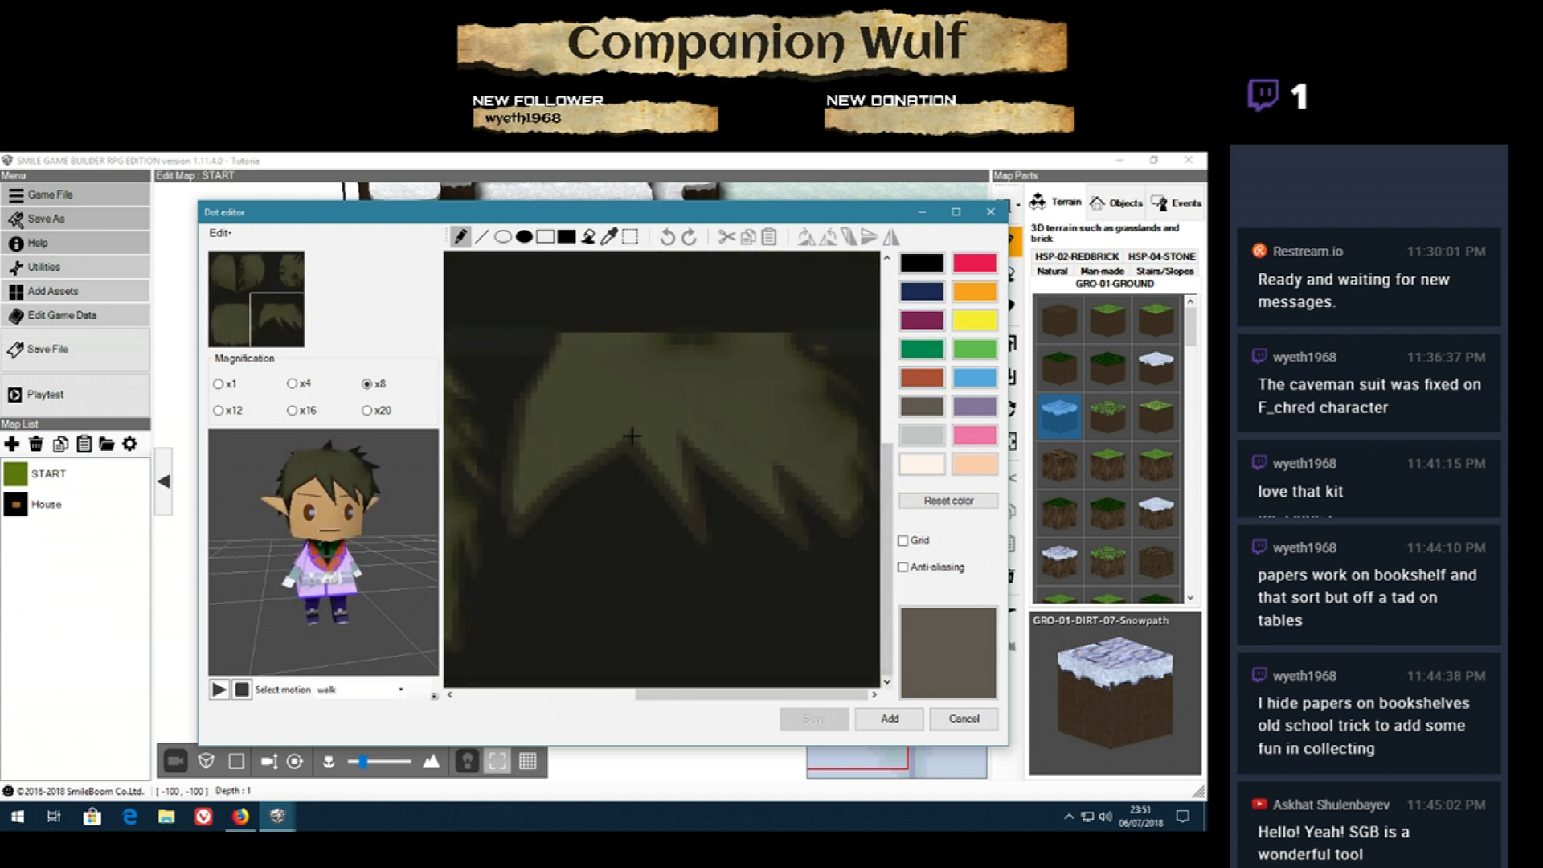
left_click(609, 237)
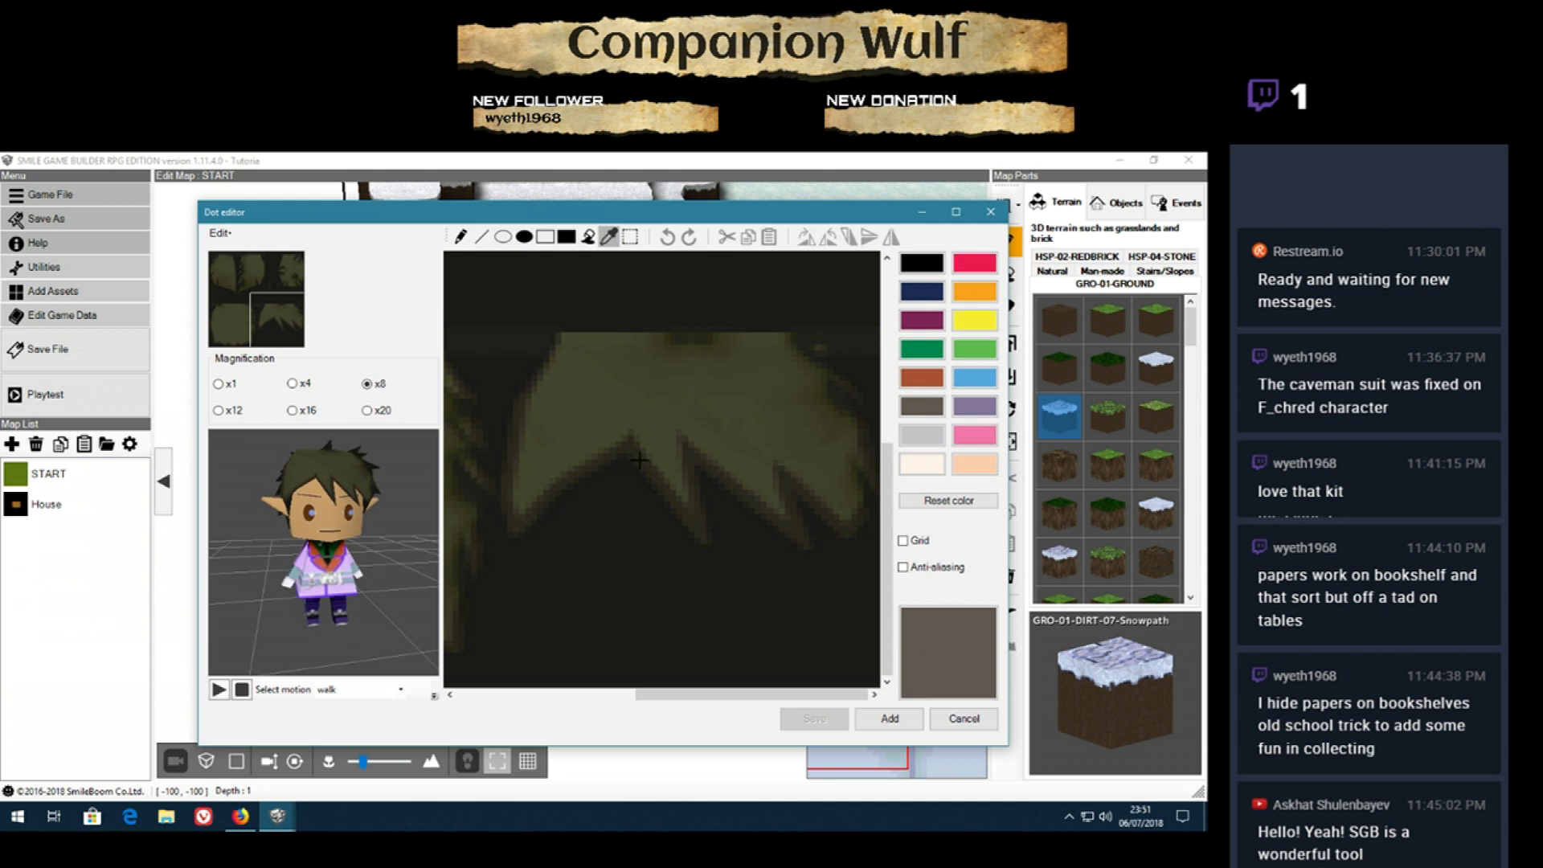
left_click(628, 449)
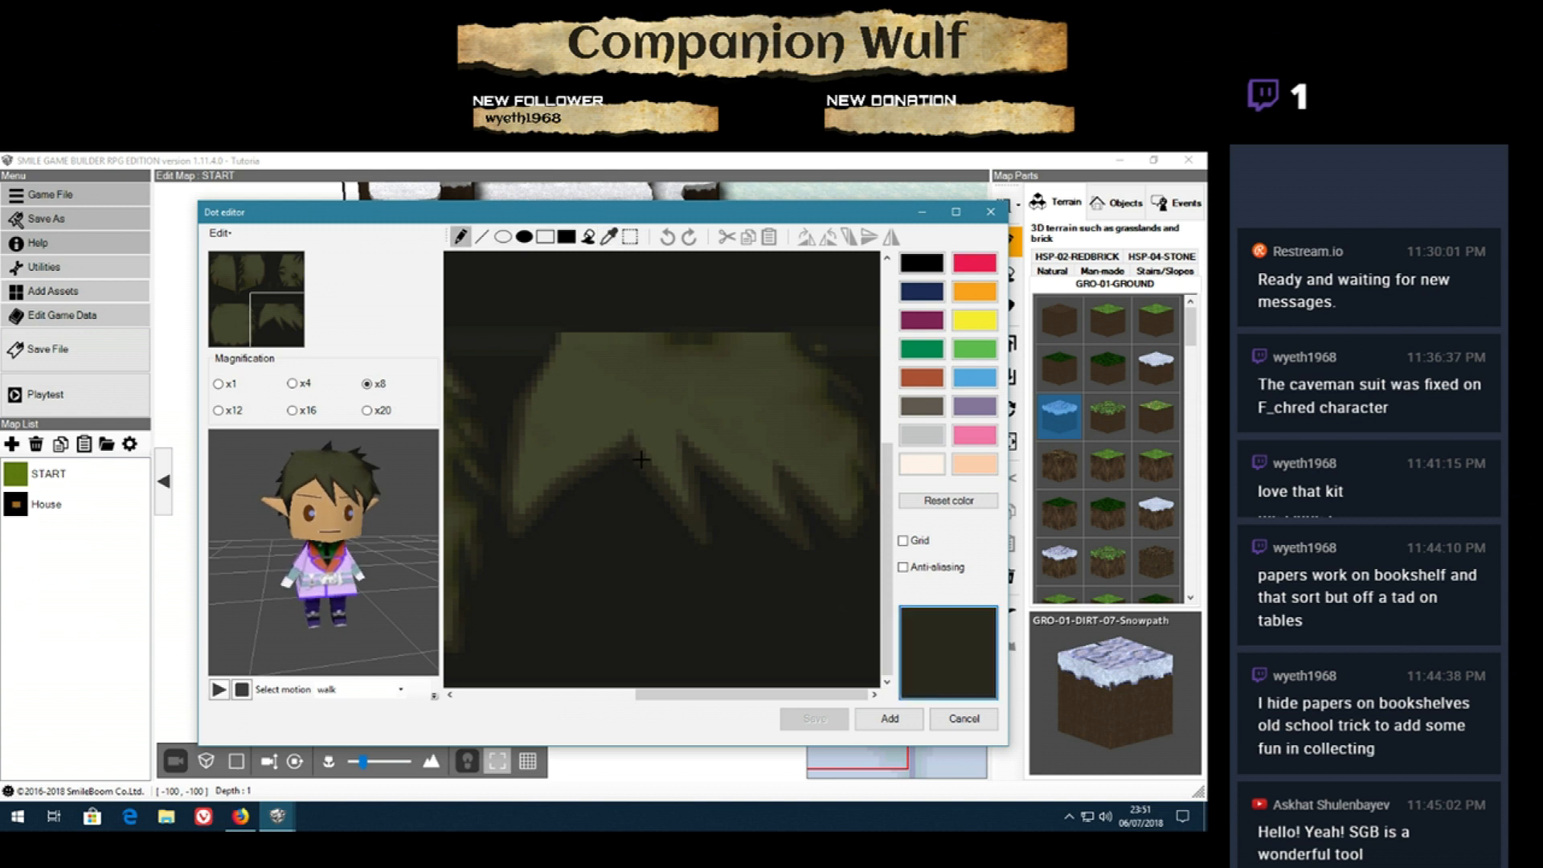
left_click_drag(629, 444, 681, 447)
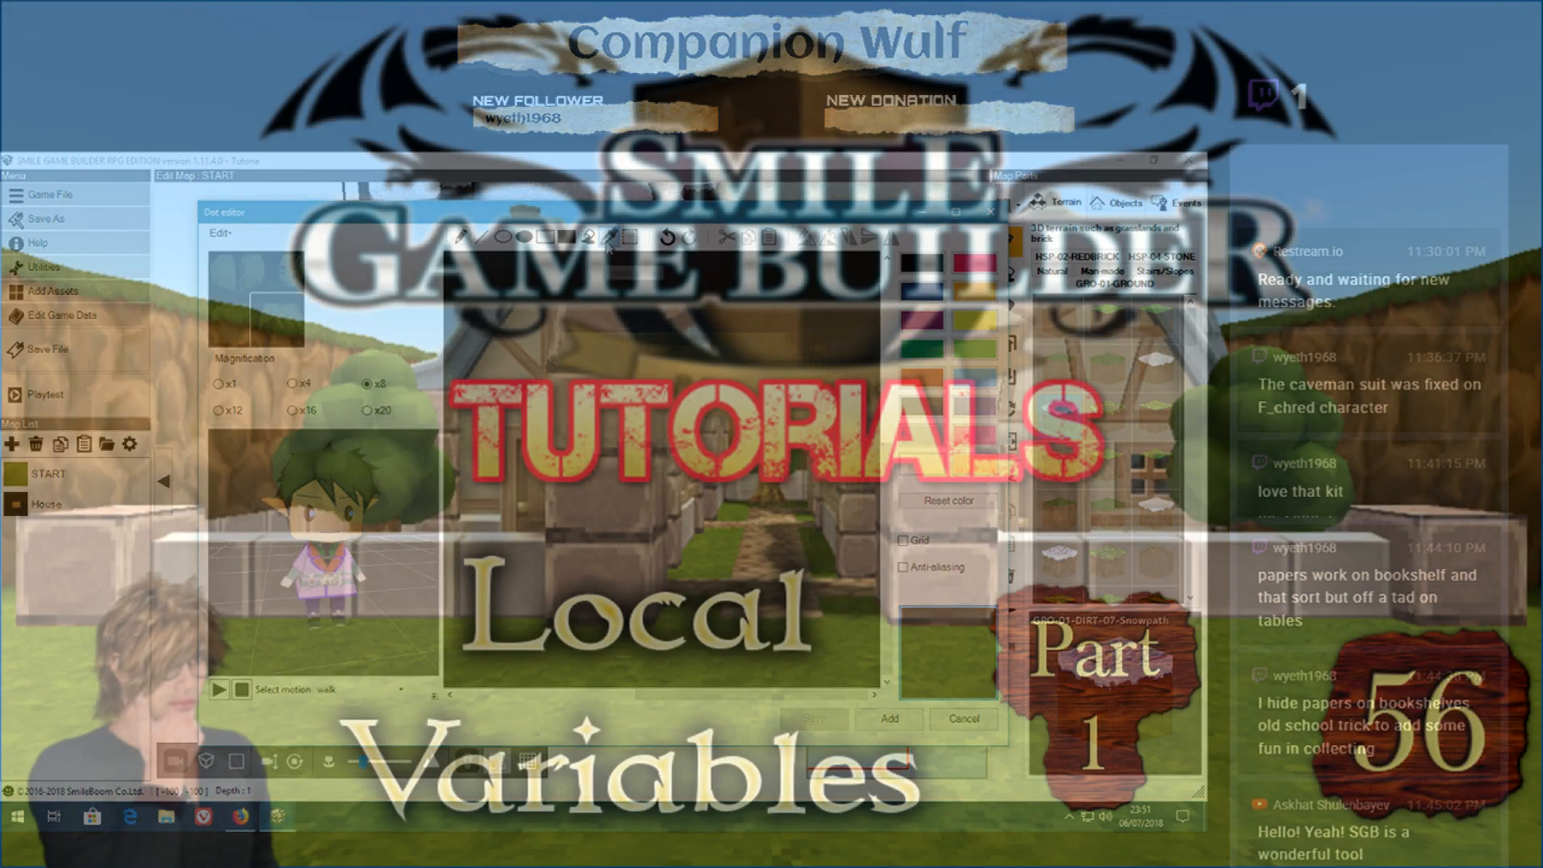